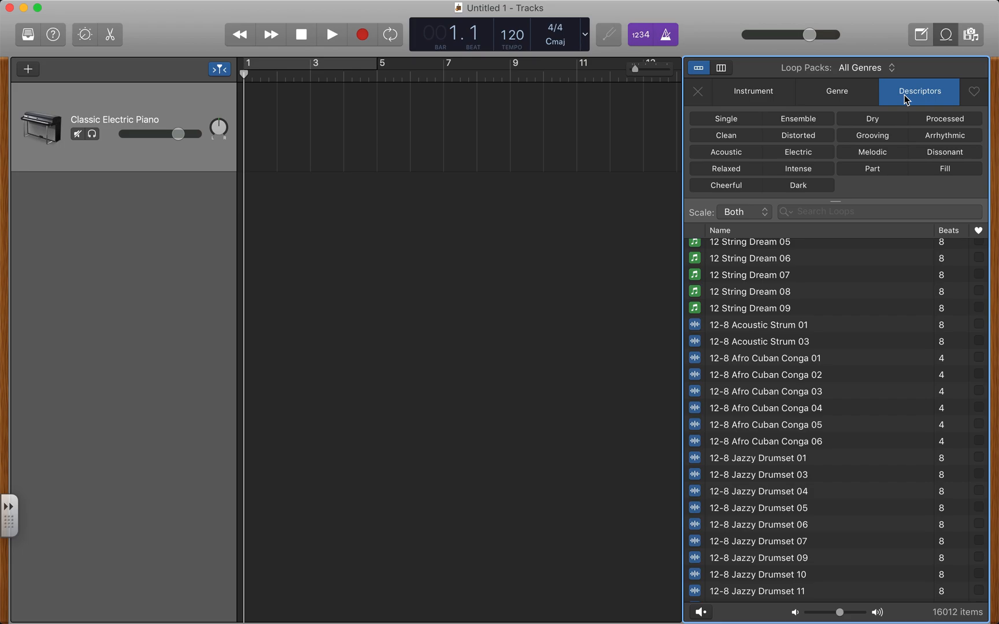
# Review the loop browser's genre and instrument categories, then close the loop browser.
pyautogui.click(830, 96)
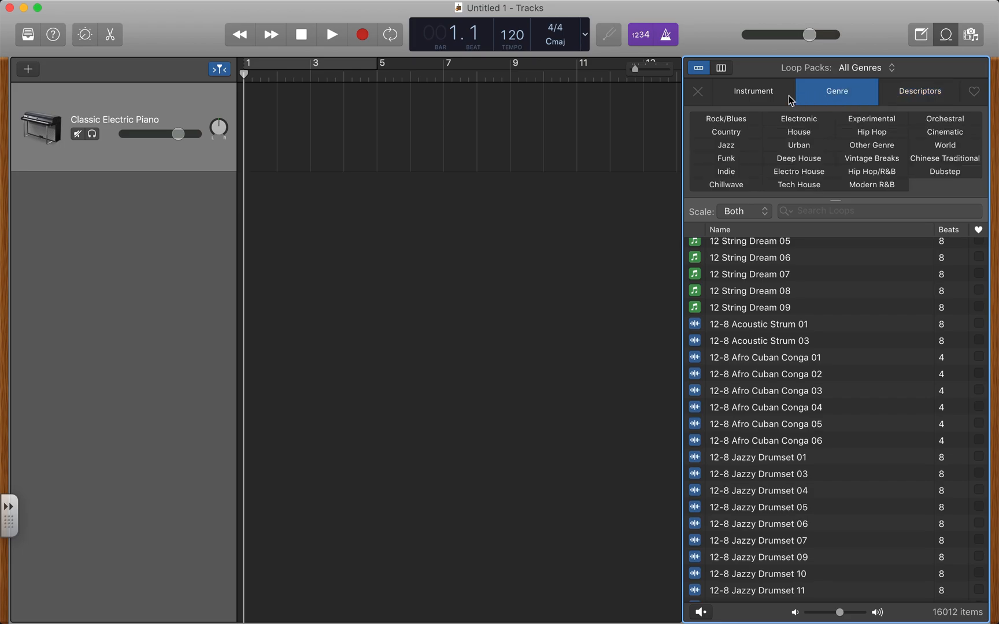
pyautogui.click(759, 96)
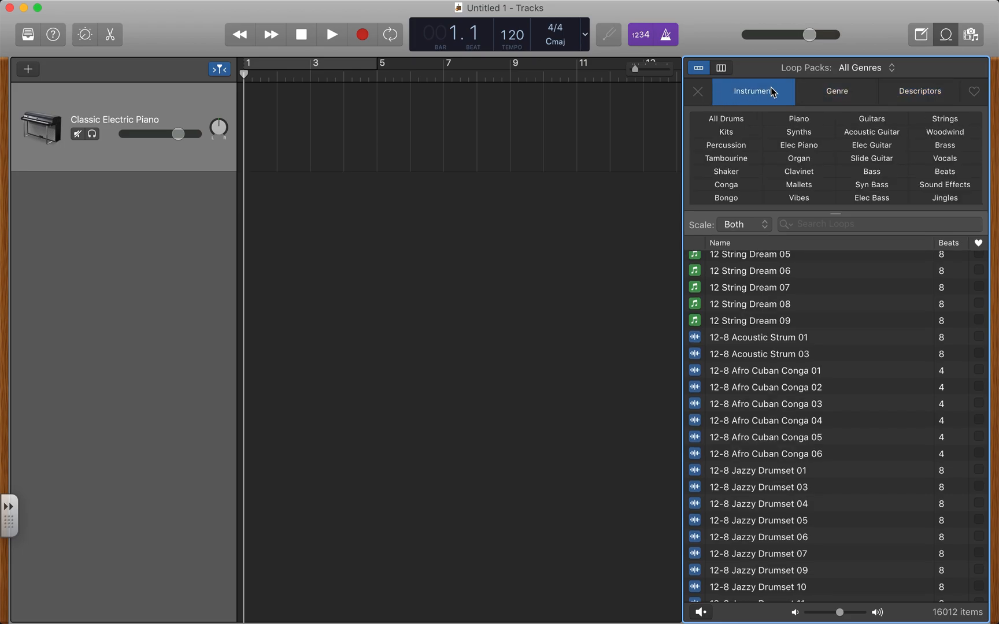
pyautogui.click(946, 36)
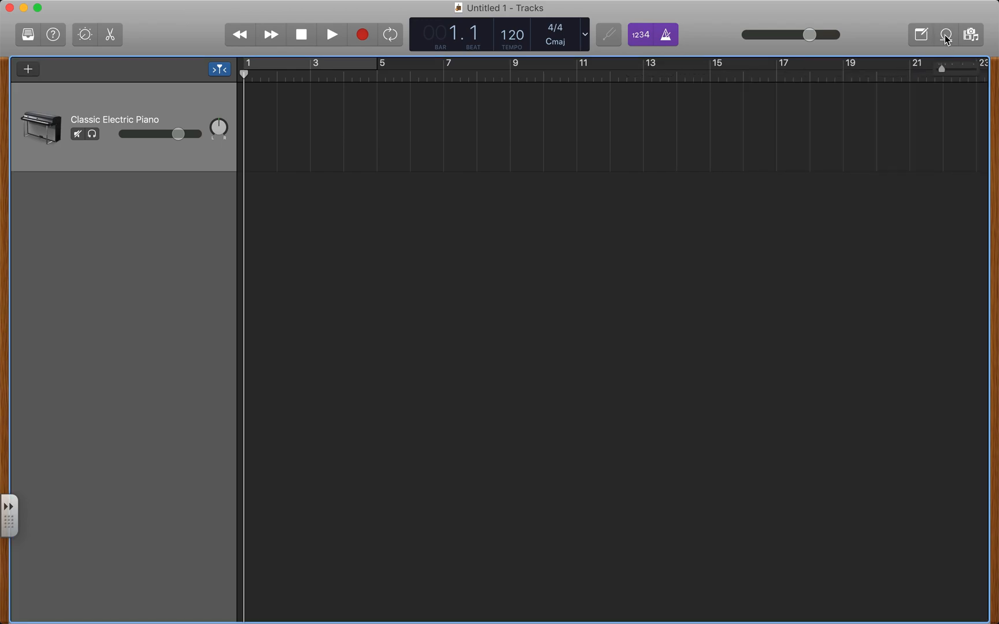
# Write "here we can make notes on our work and our teachers can leave comments" in the project's note pad and close it.
pyautogui.click(921, 36)
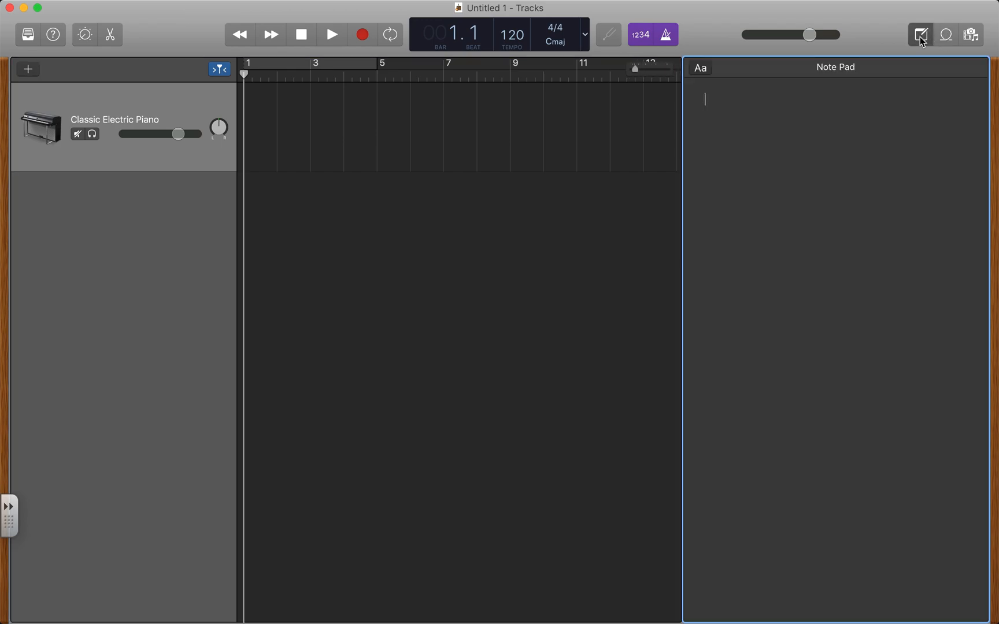
pyautogui.write('here we can make notes on')
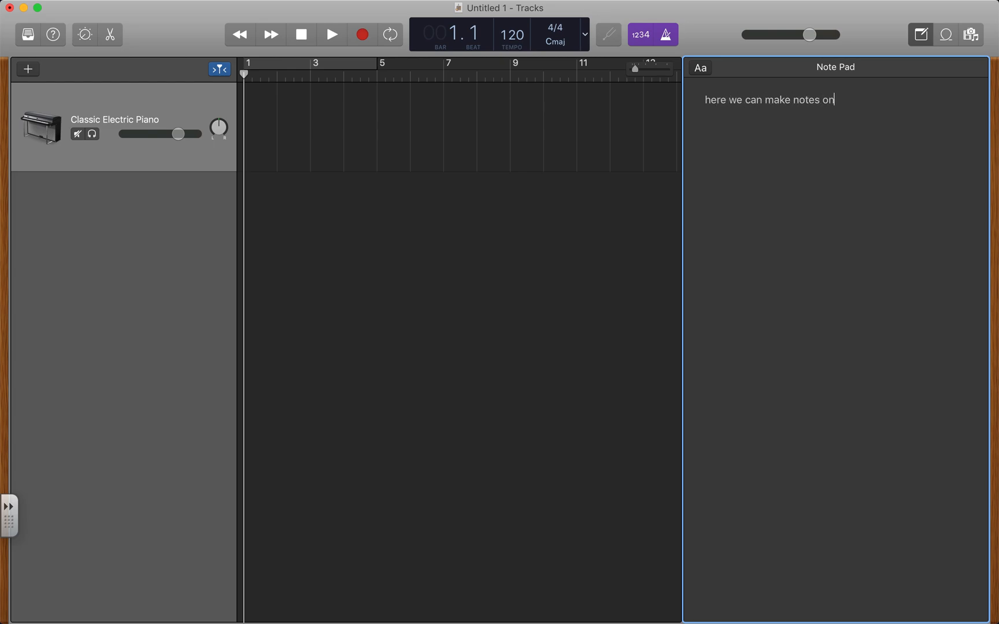
pyautogui.write(' our work and our teachers can lea')
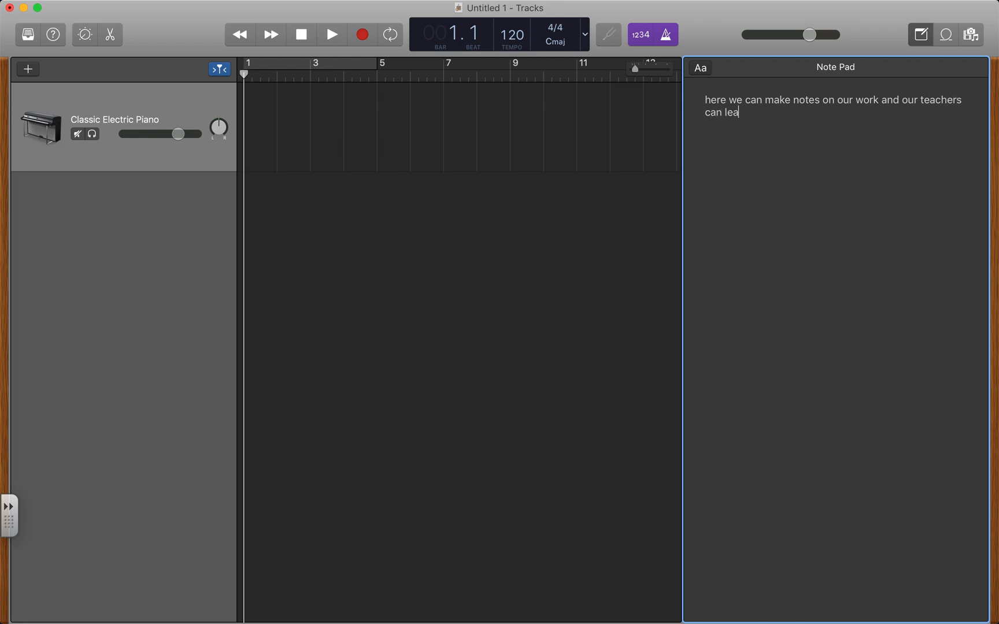
pyautogui.write('ve comments')
pyautogui.click(919, 36)
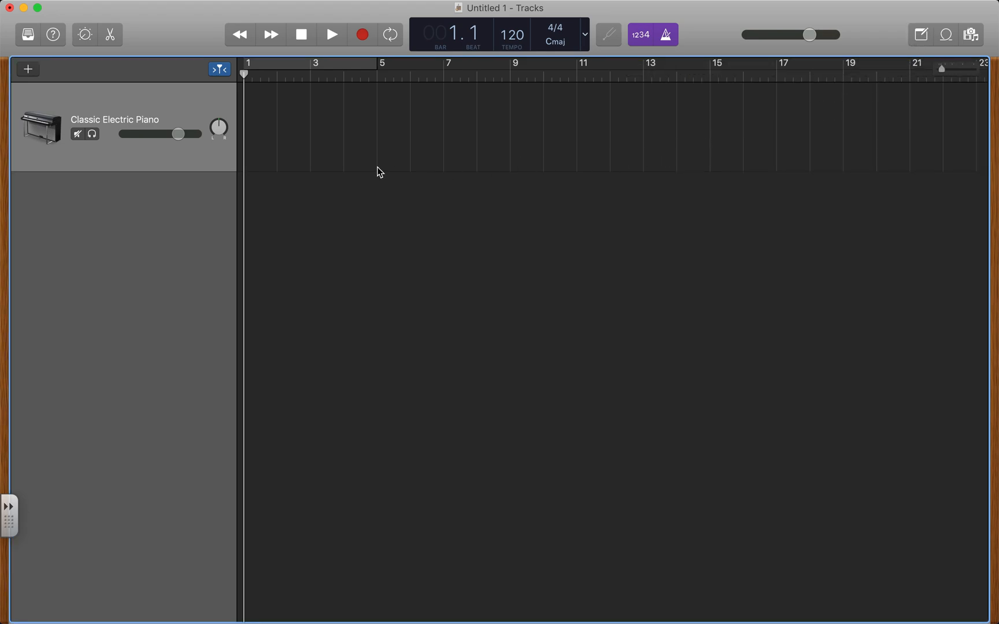
# Browse the sound library's Bass category and the Choir sounds under Orchestral, returning to the main category list.
pyautogui.click(29, 35)
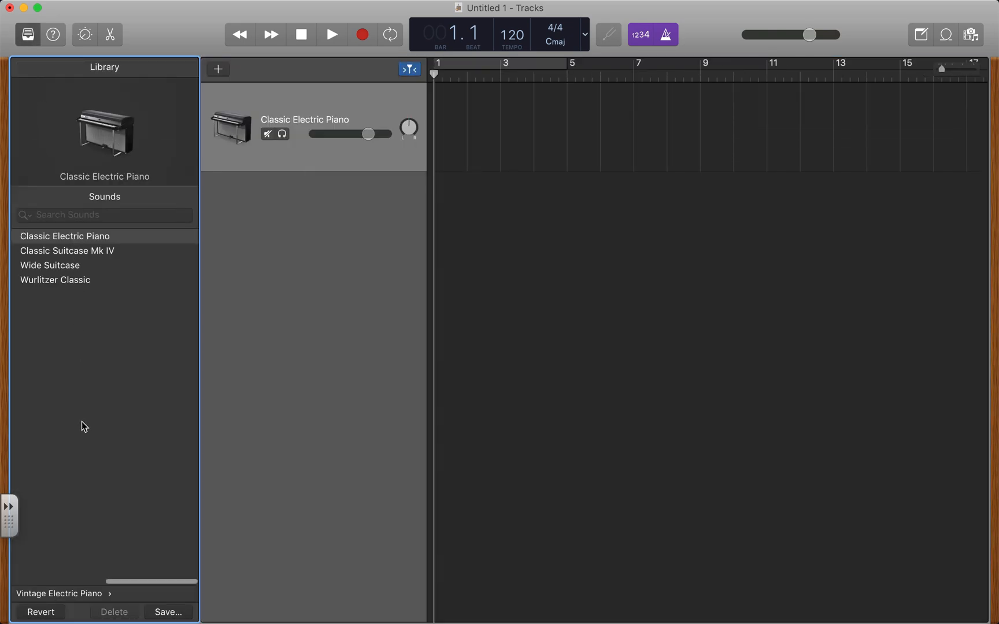
pyautogui.moveTo(143, 580); pyautogui.dragTo(45, 577)
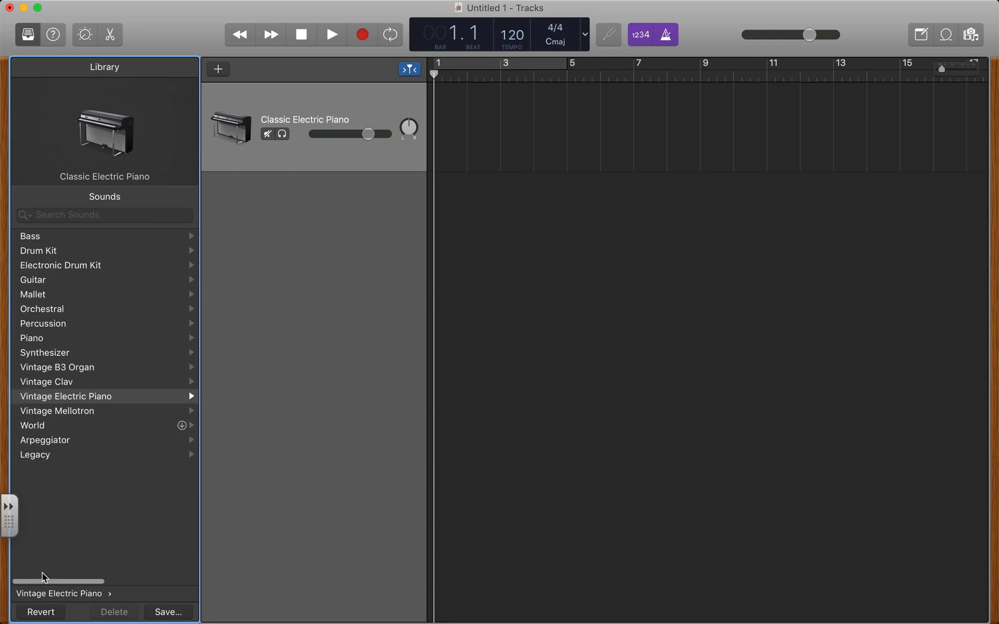
pyautogui.click(32, 237)
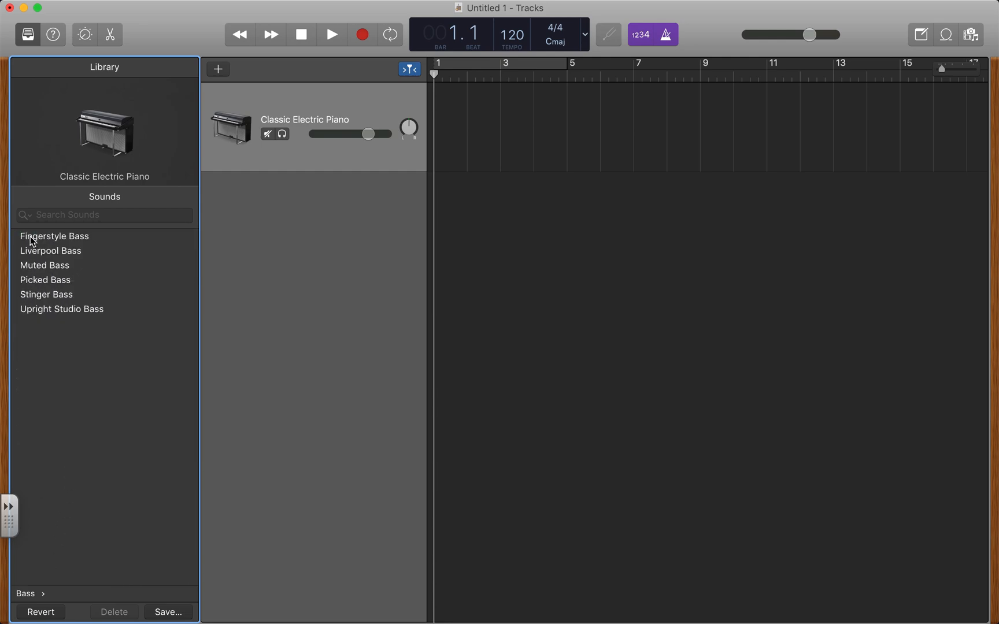
pyautogui.click(25, 594)
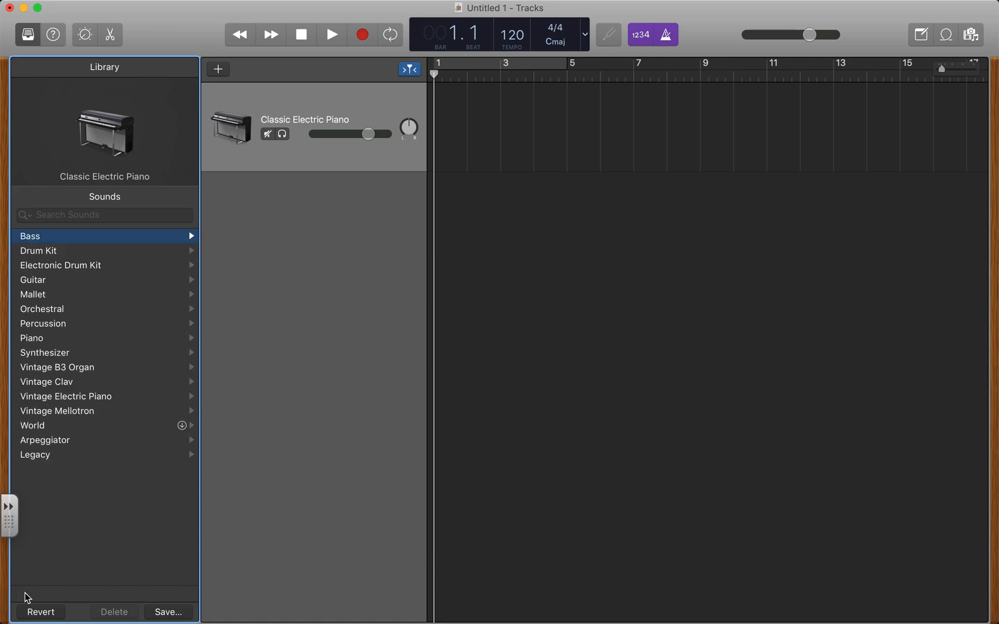
pyautogui.click(46, 310)
pyautogui.click(36, 253)
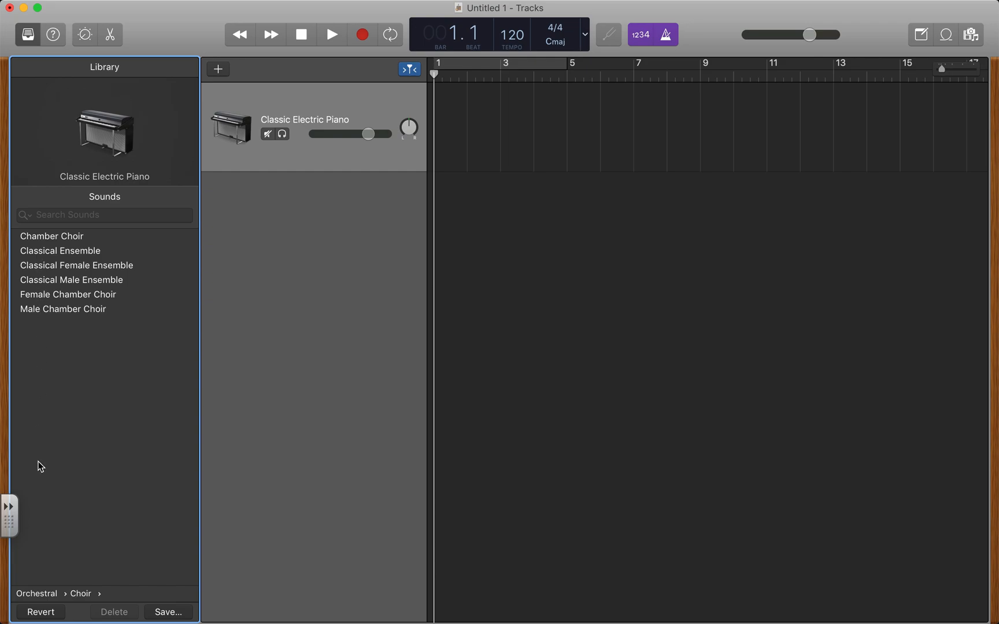
pyautogui.click(42, 591)
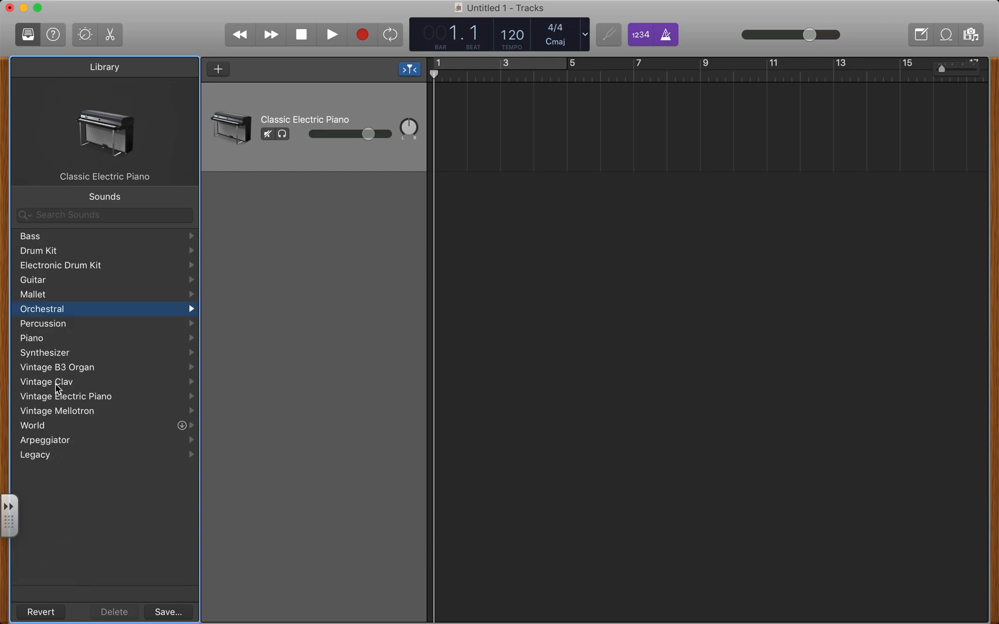
# Examine the EDM Chord and EDM Bass sounds in the library's Synthesizer category, then return to the main category list.
pyautogui.click(56, 353)
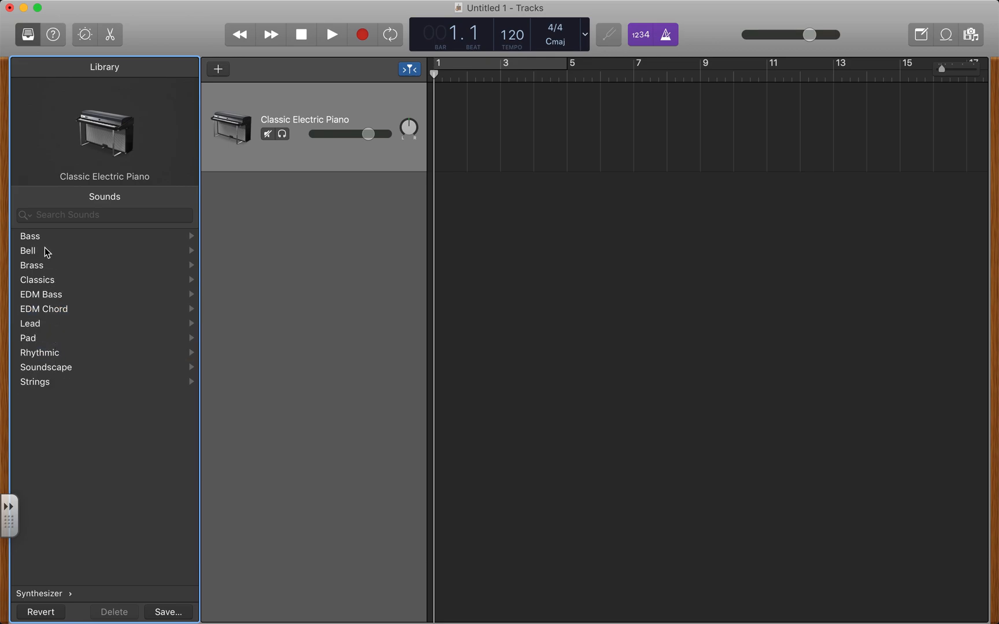
pyautogui.click(53, 310)
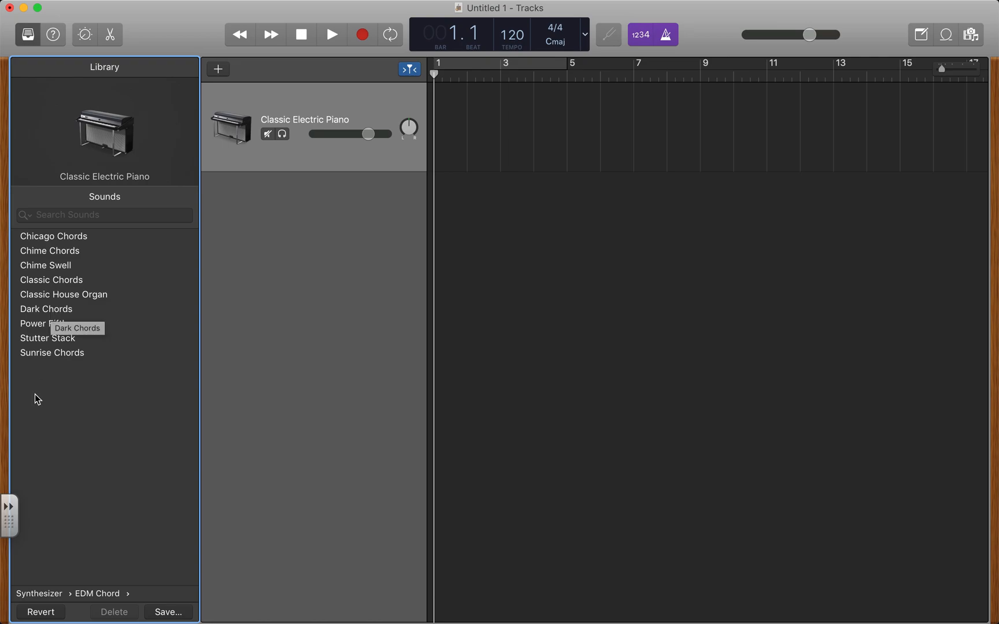
pyautogui.click(35, 595)
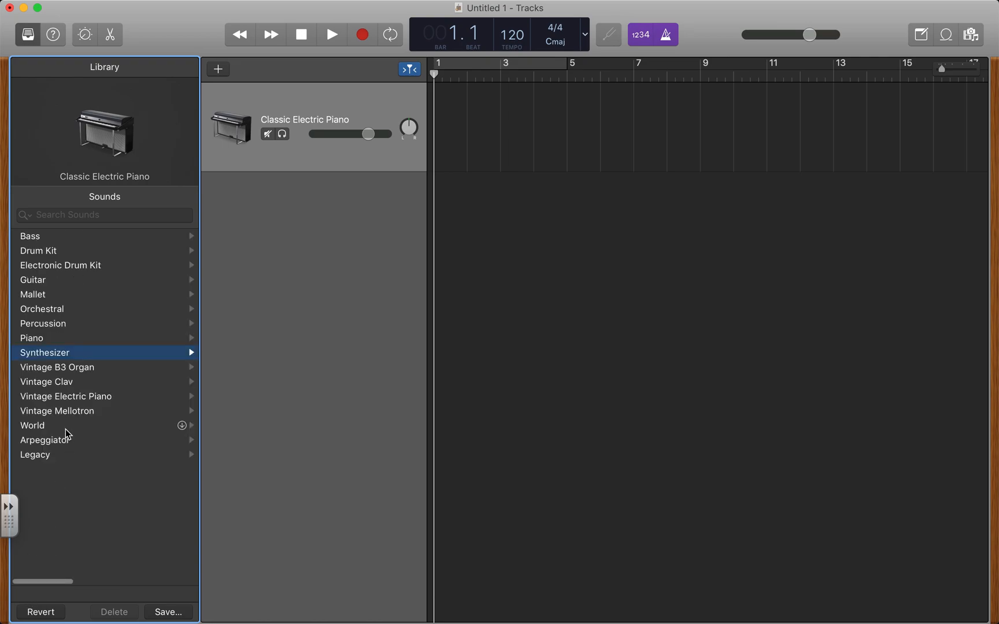
pyautogui.click(43, 354)
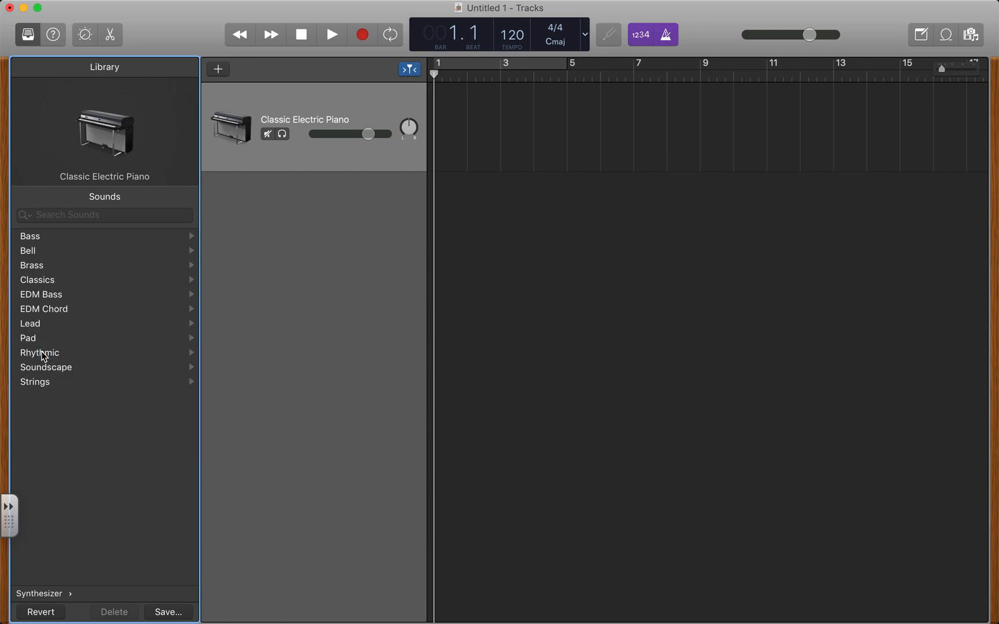
pyautogui.click(45, 295)
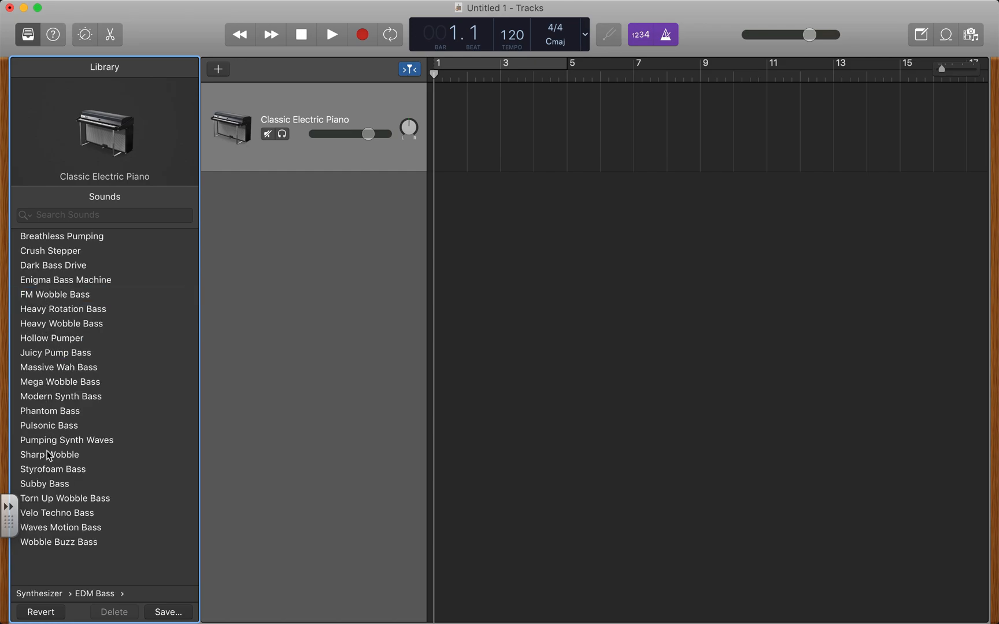
pyautogui.click(49, 599)
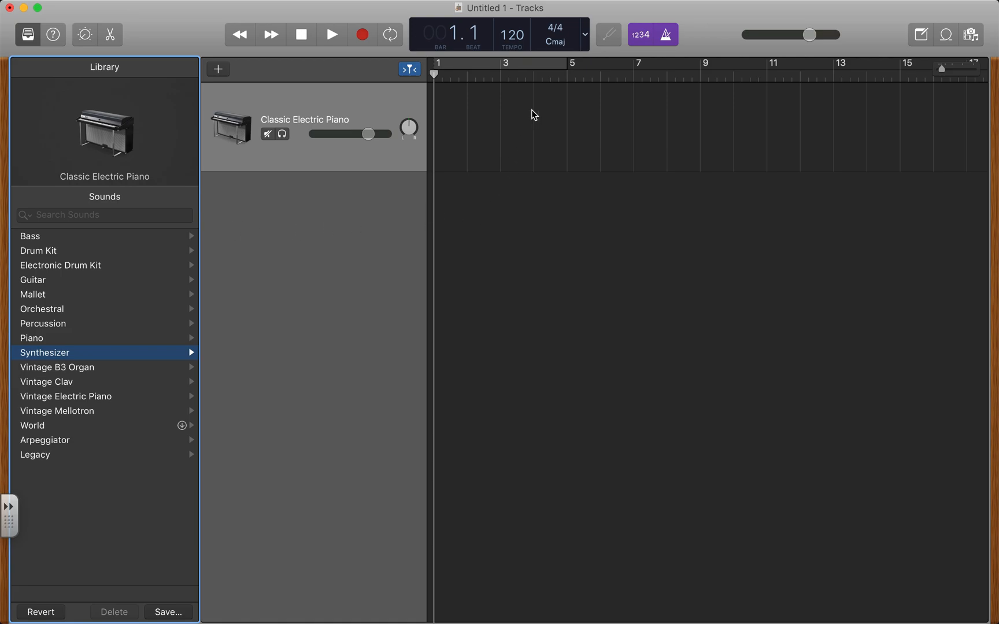
# Set the project's key signature to A minor and its tempo to 130.
pyautogui.click(554, 52)
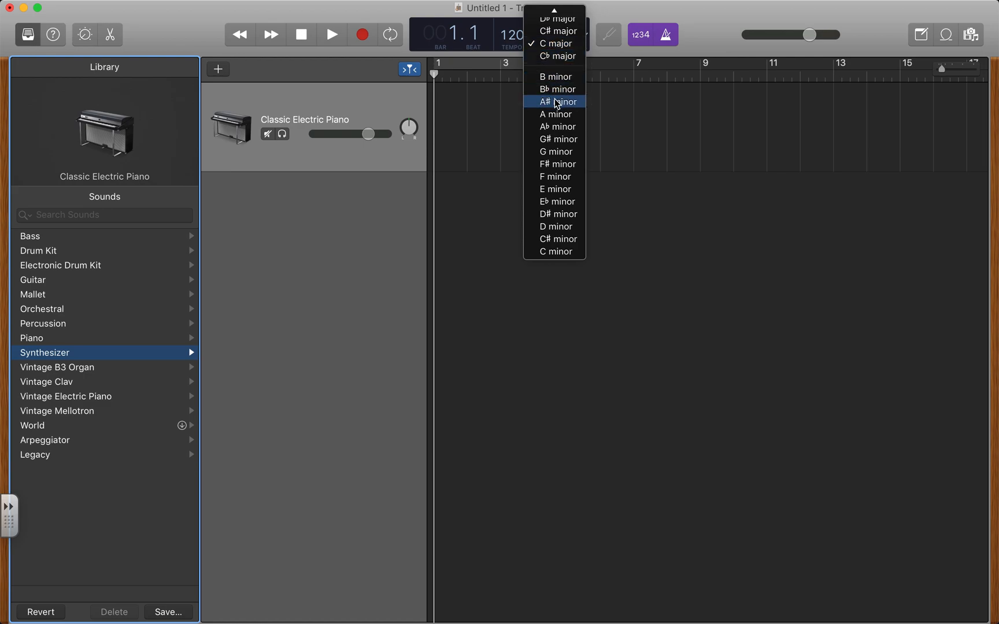
pyautogui.click(556, 117)
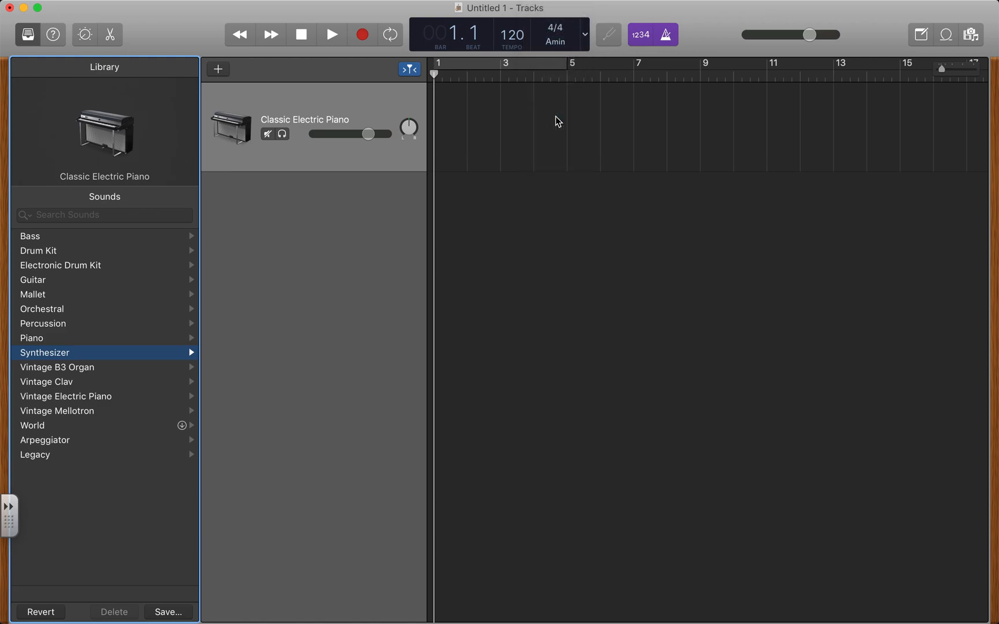
pyautogui.doubleClick(513, 36)
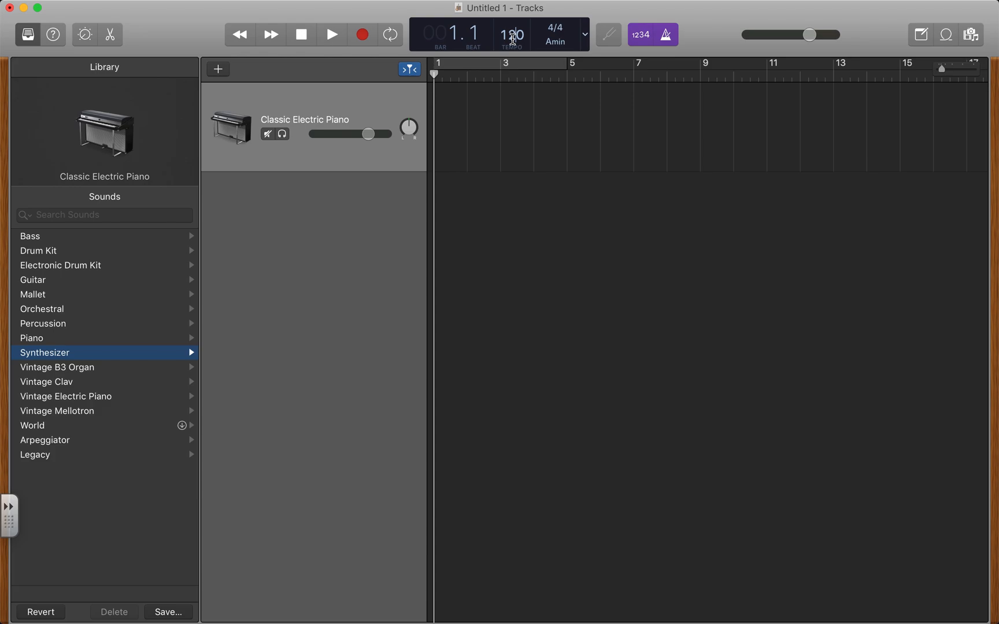
pyautogui.click(513, 35)
pyautogui.moveTo(514, 36); pyautogui.dragTo(514, 8)
pyautogui.press('BackSpace')
pyautogui.press('BackSpace')
pyautogui.write('30')
pyautogui.press('Return')
# View the electric piano track's Smart Controls and its piano roll editor, then close the editor.
pyautogui.click(86, 43)
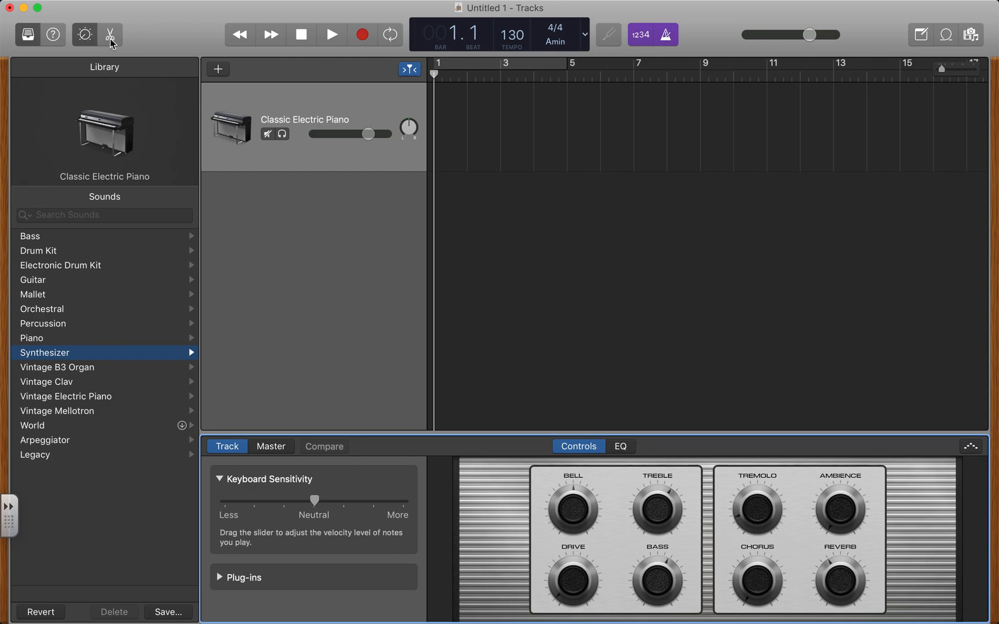
pyautogui.click(109, 39)
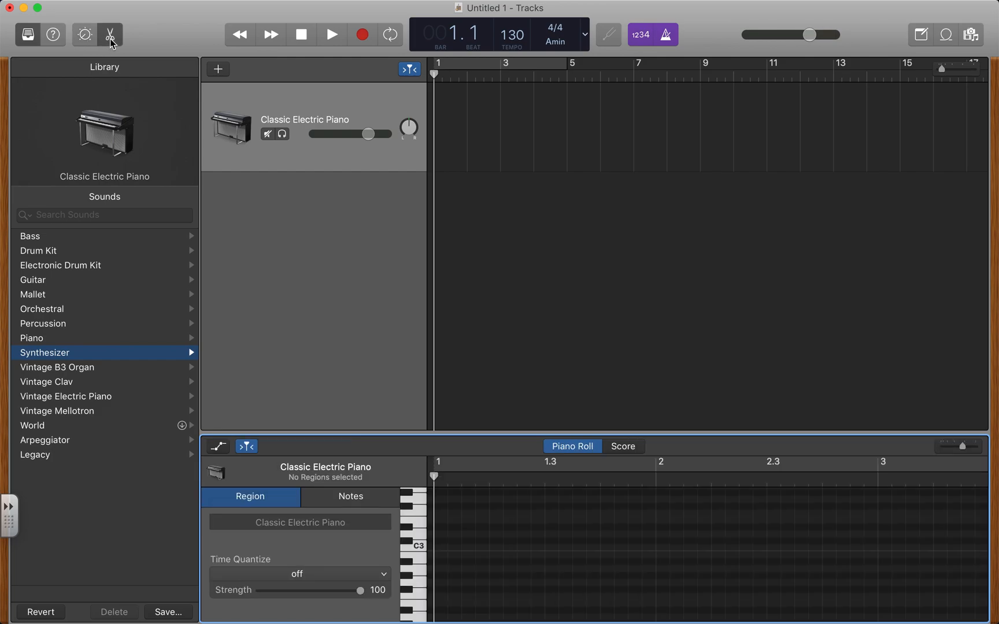
pyautogui.click(108, 40)
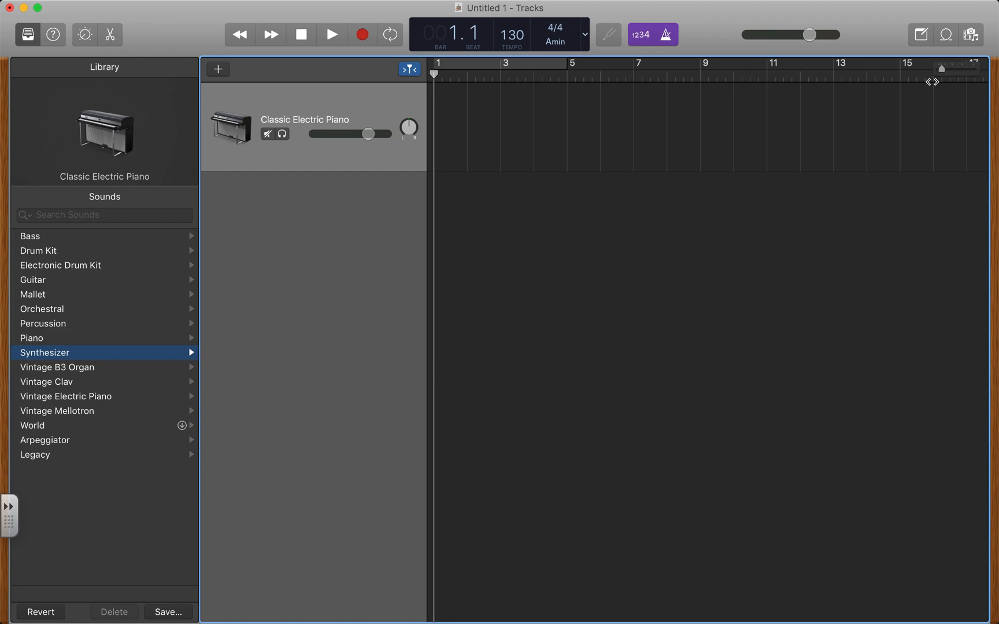
# Show the loop browser's full list of instrument categories and filter the loops by Elec Piano.
pyautogui.click(945, 35)
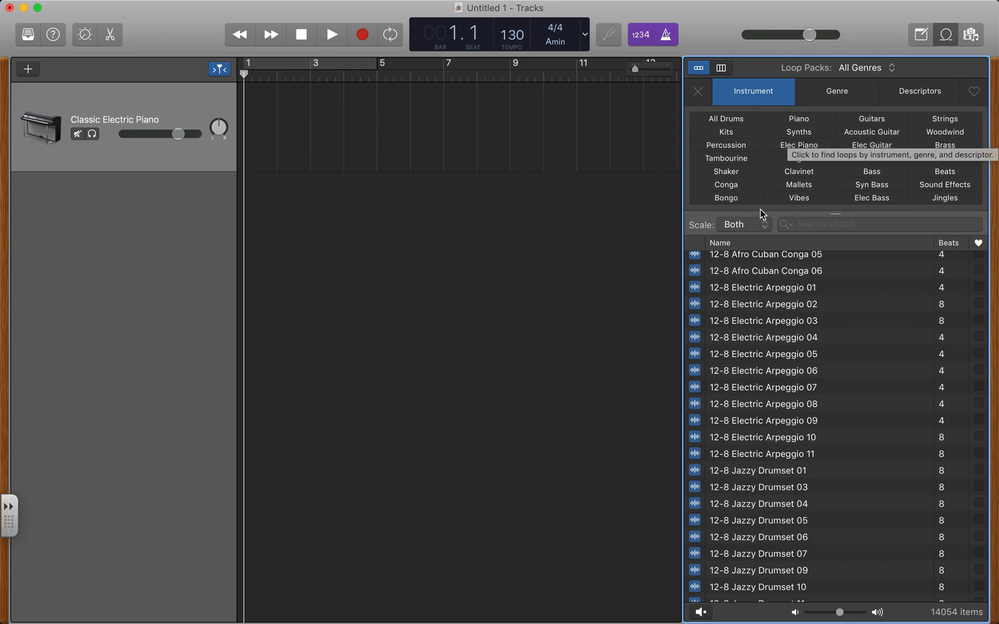
pyautogui.moveTo(836, 215); pyautogui.dragTo(841, 297)
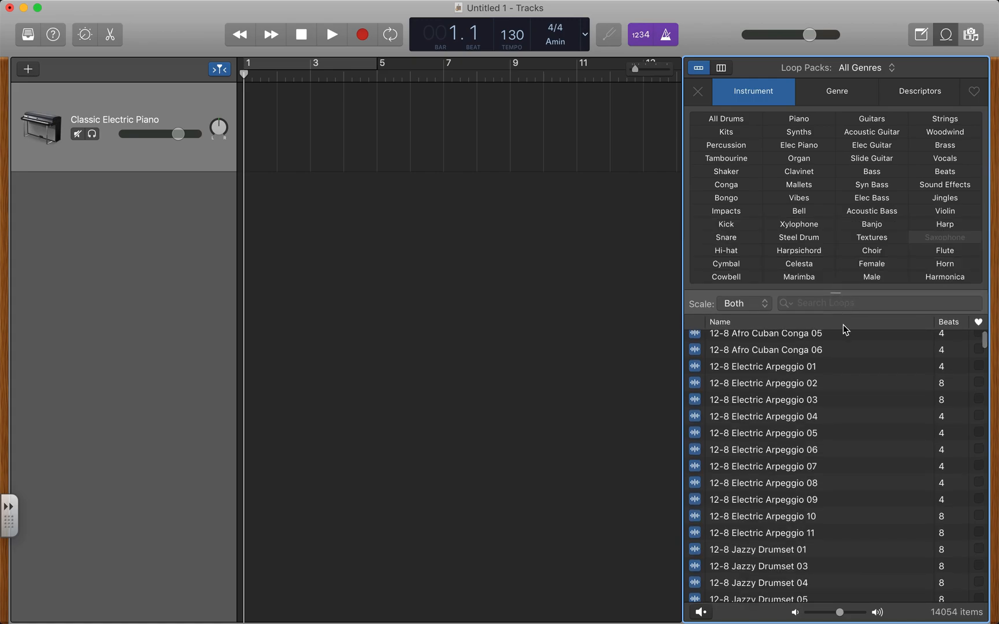
pyautogui.click(800, 147)
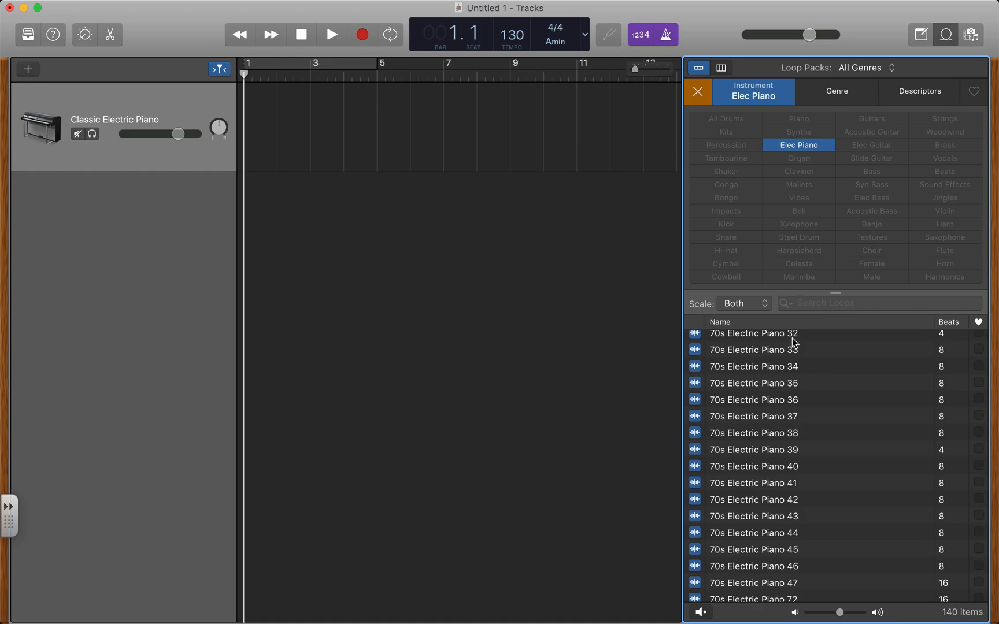
# Preview Funky Electric Piano 14, 06 and 03, Garage Friday Piano, and Gentle Waves Piano Chords 01 and 02.
pyautogui.scroll(-4, 796, 488)
pyautogui.scroll(-10, 782, 508)
pyautogui.scroll(-18, 782, 511)
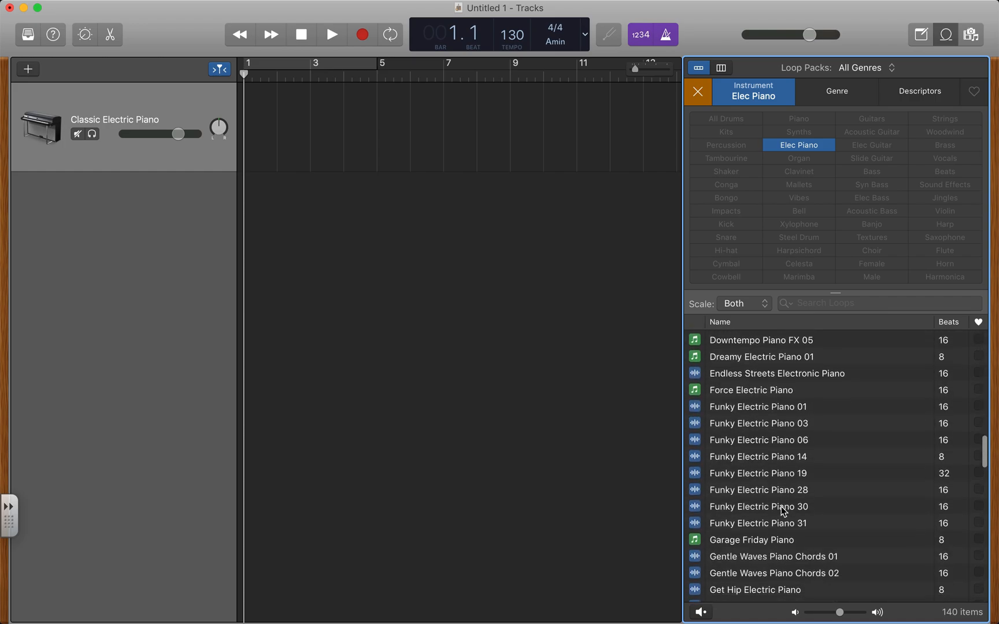
pyautogui.scroll(-2, 781, 506)
pyautogui.click(696, 434)
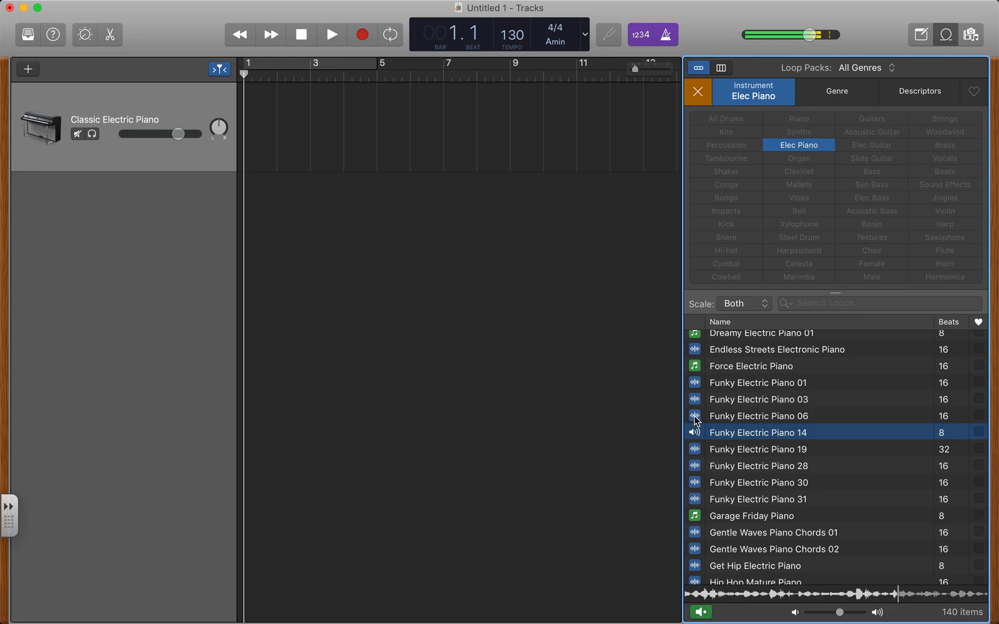
pyautogui.click(696, 417)
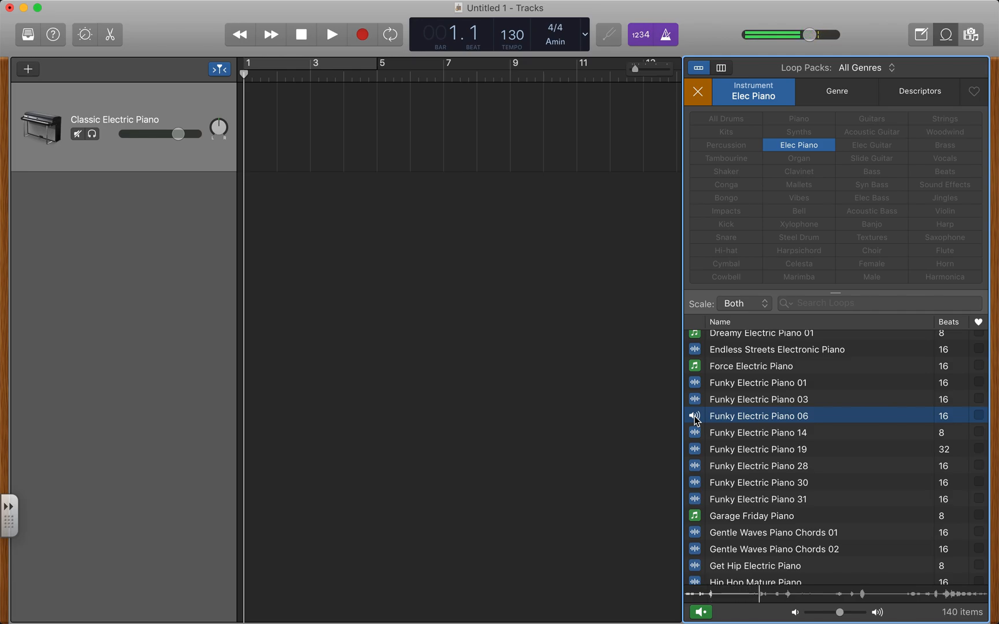
pyautogui.click(696, 401)
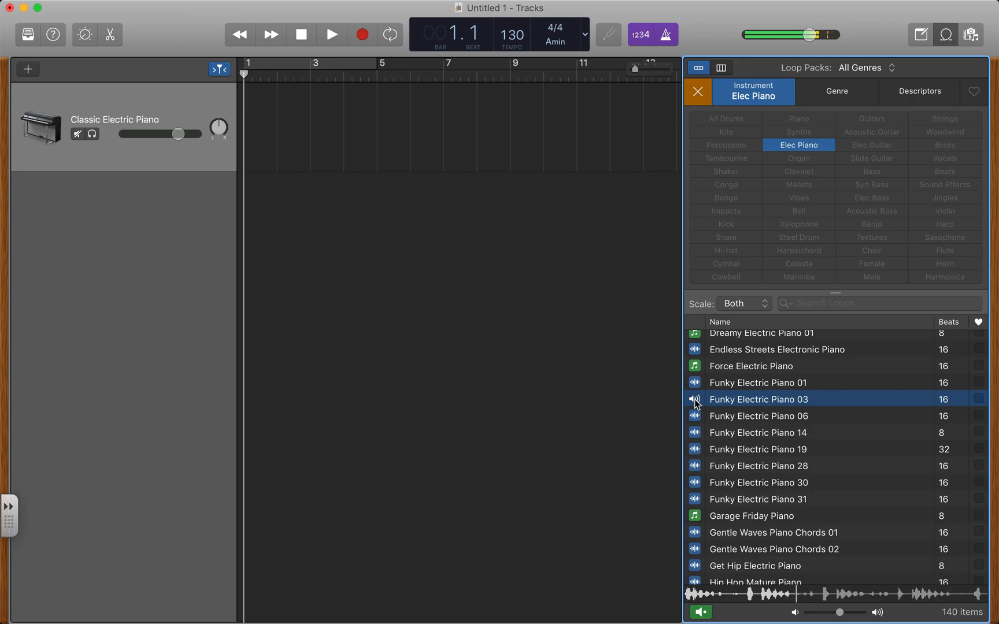
pyautogui.click(698, 516)
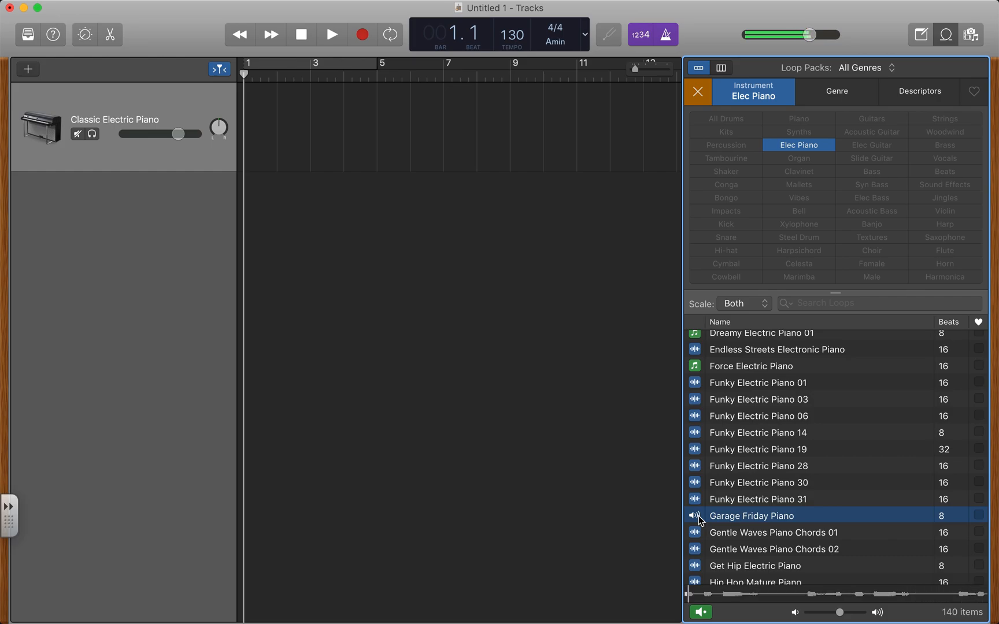
pyautogui.click(697, 538)
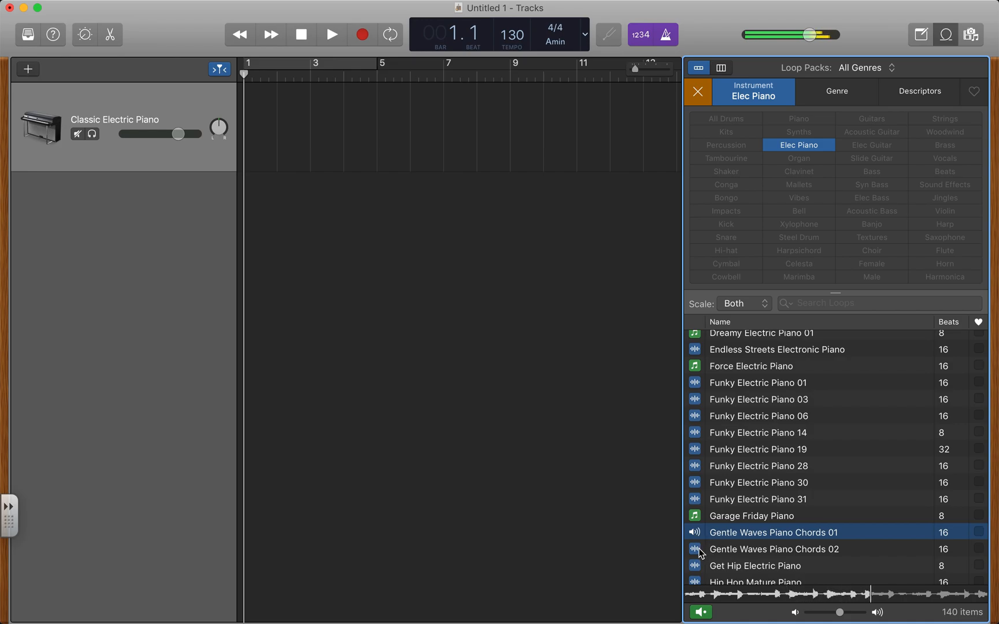
pyautogui.click(699, 553)
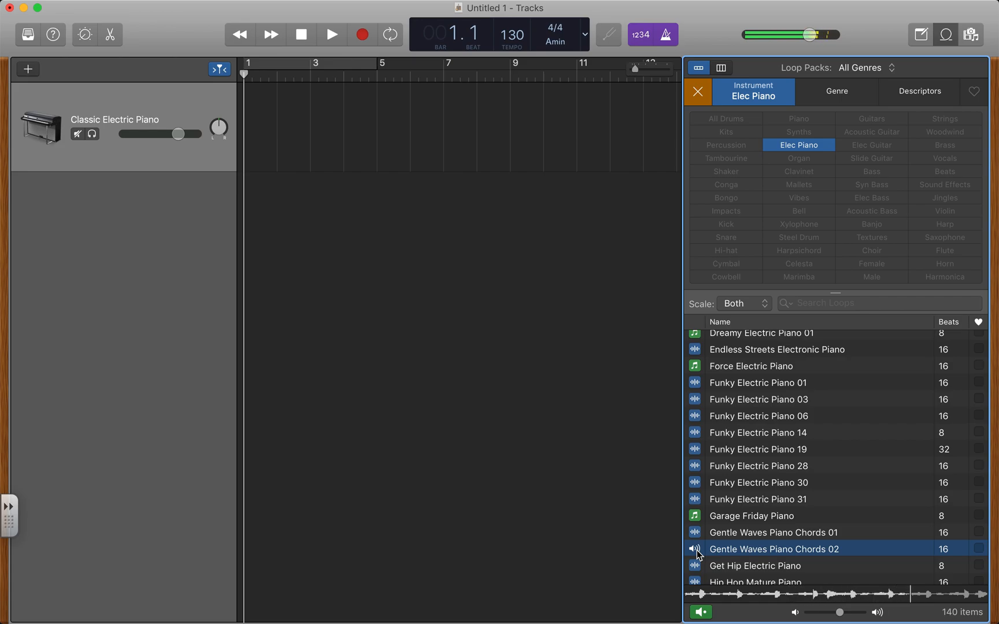
# Add the Gentle Waves Piano Chords 02 loop on a new track starting at bar 1 and play it back.
pyautogui.moveTo(699, 553); pyautogui.dragTo(445, 473)
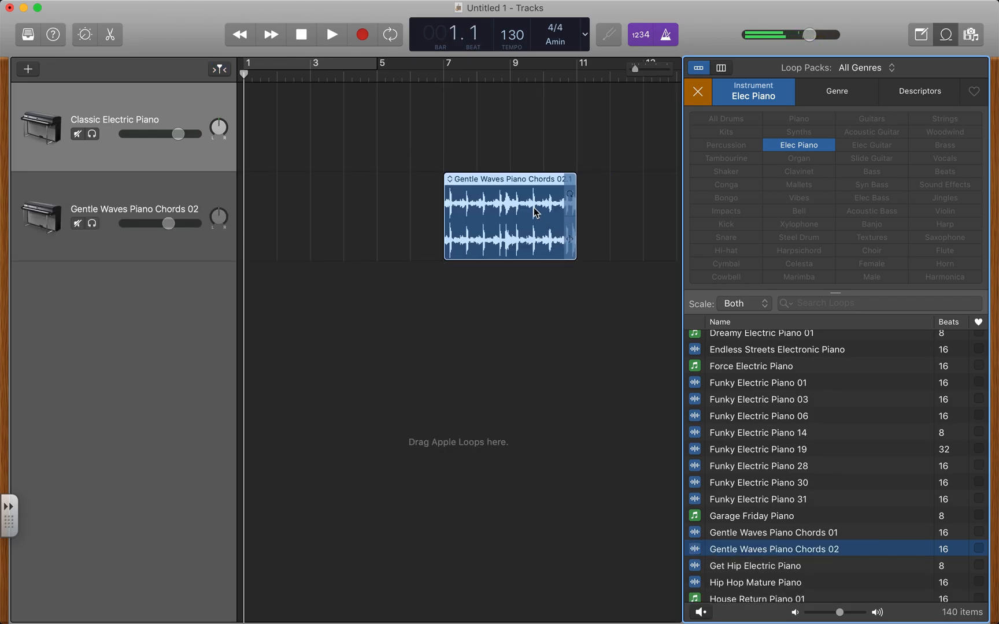
pyautogui.moveTo(526, 179); pyautogui.dragTo(325, 181)
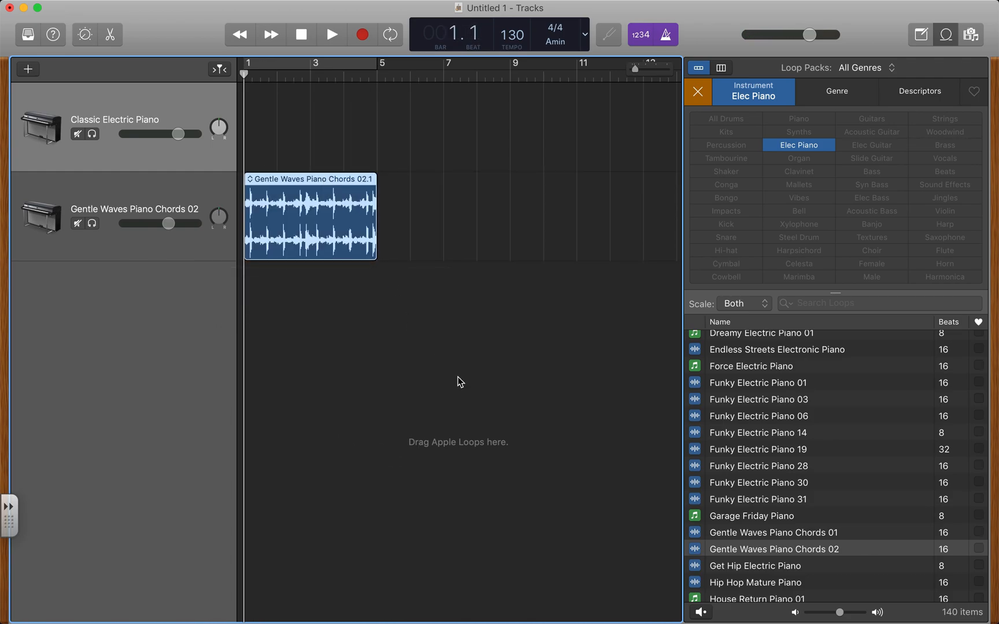
pyautogui.click(333, 35)
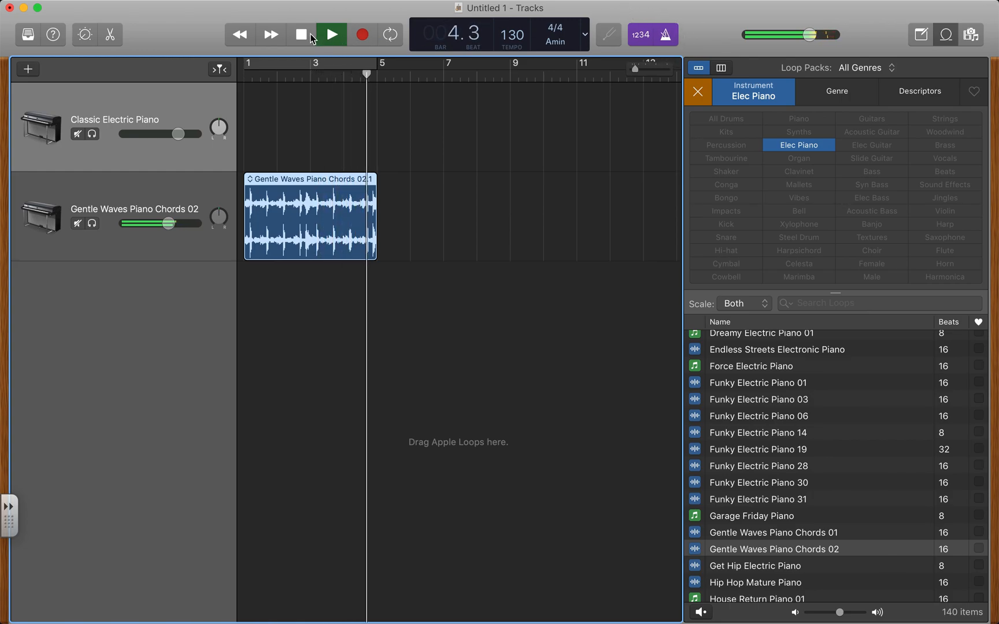
pyautogui.click(305, 38)
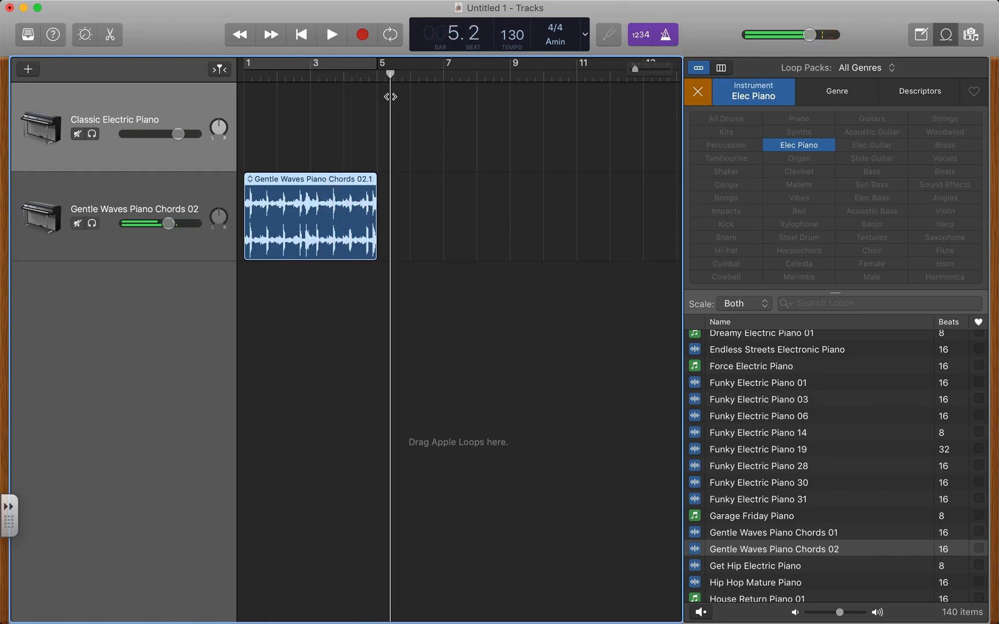
# Repeat the Gentle Waves Piano Chords 02 region up to bar 9 and play it from the start.
pyautogui.moveTo(378, 181); pyautogui.dragTo(510, 180)
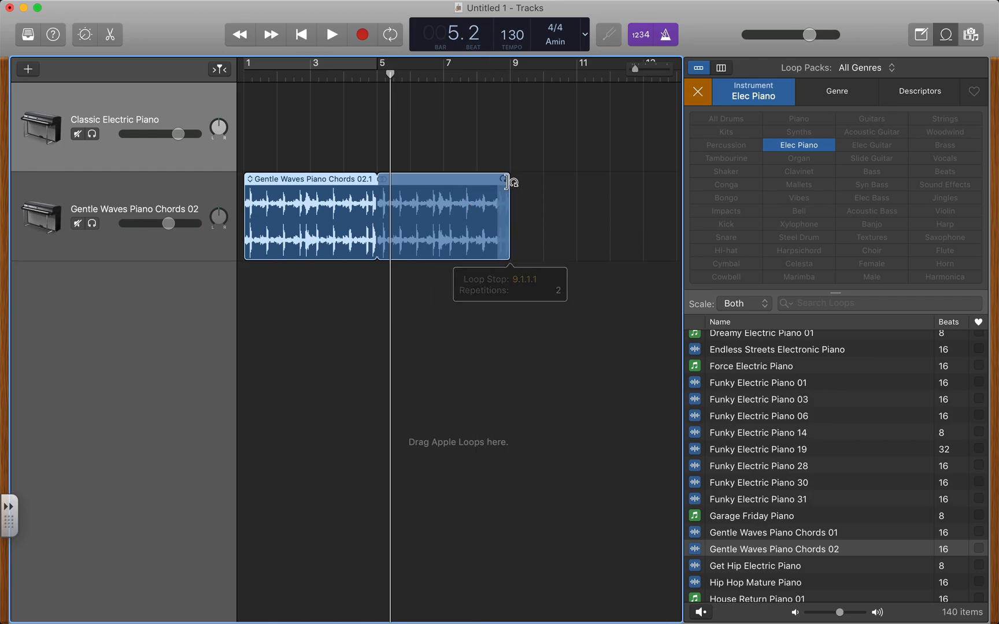
pyautogui.click(301, 36)
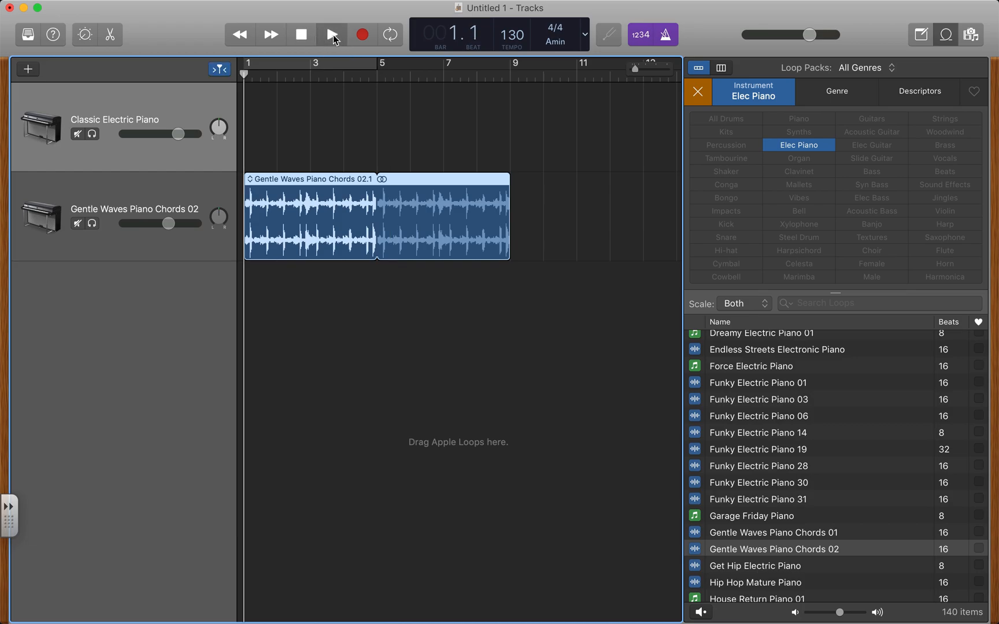
pyautogui.click(333, 37)
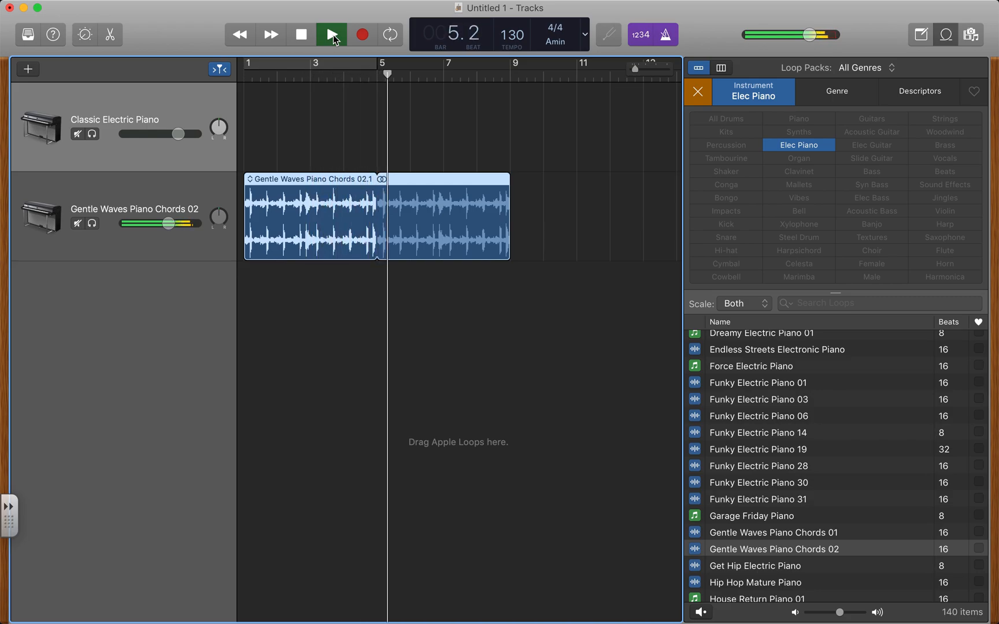
pyautogui.click(302, 39)
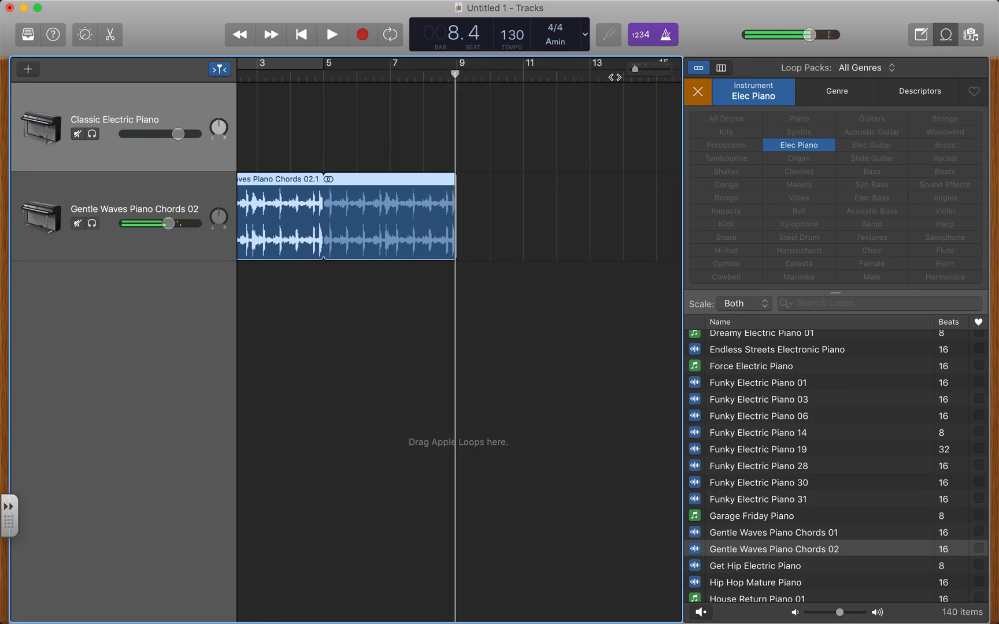
# Zoom out the timeline and narrow the track header area to show more bars.
pyautogui.press('super+Left')
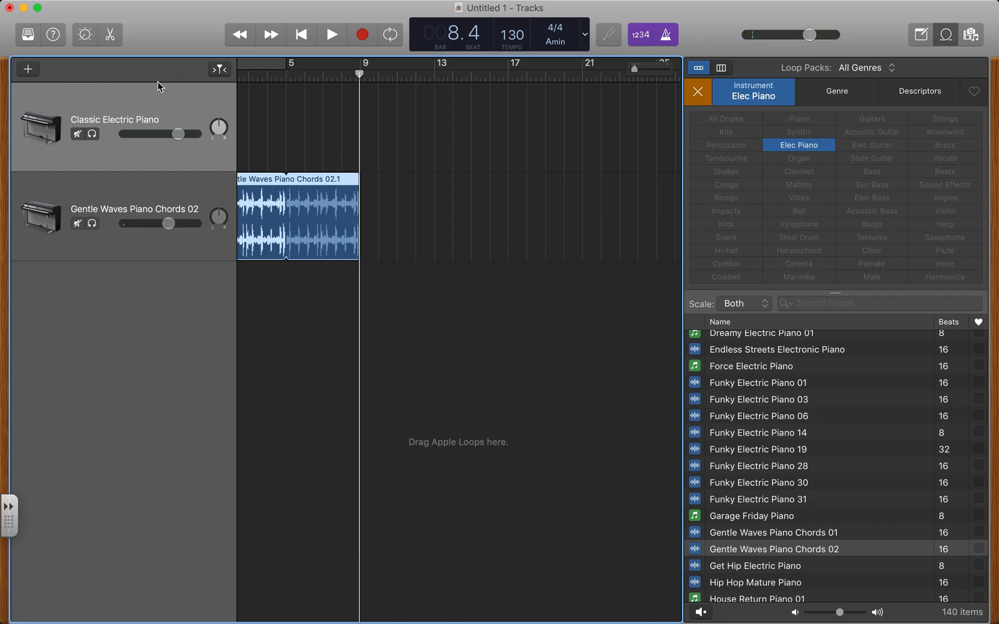
pyautogui.moveTo(237, 100); pyautogui.dragTo(130, 103)
pyautogui.hscroll(-5, 448, 312)
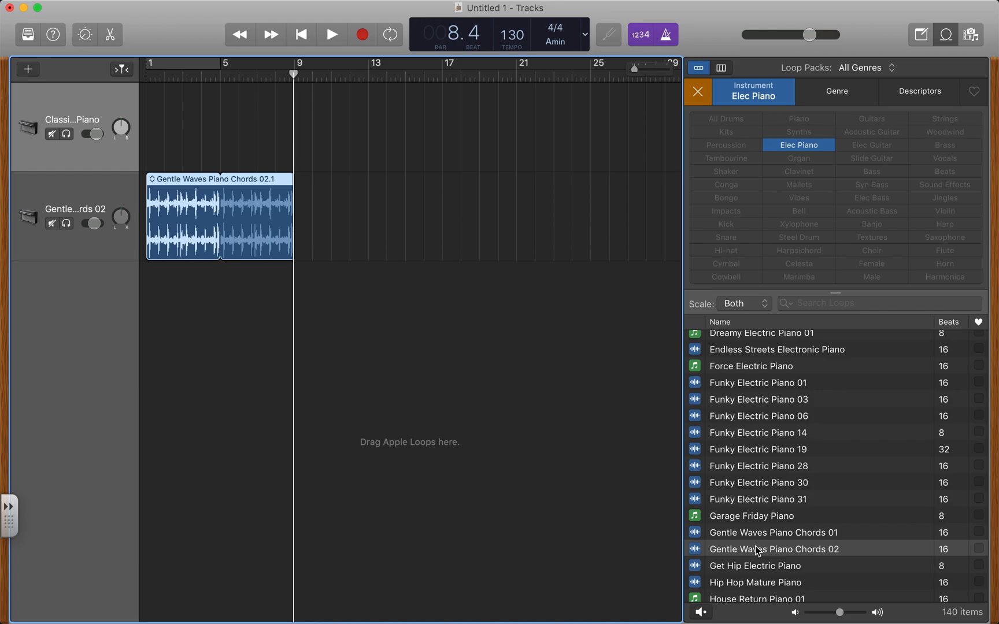
# Preview the loops Inferno Disco Electric Piano 01 and 02 and Infinite Love Electric Piano Chords.
pyautogui.scroll(-5, 758, 551)
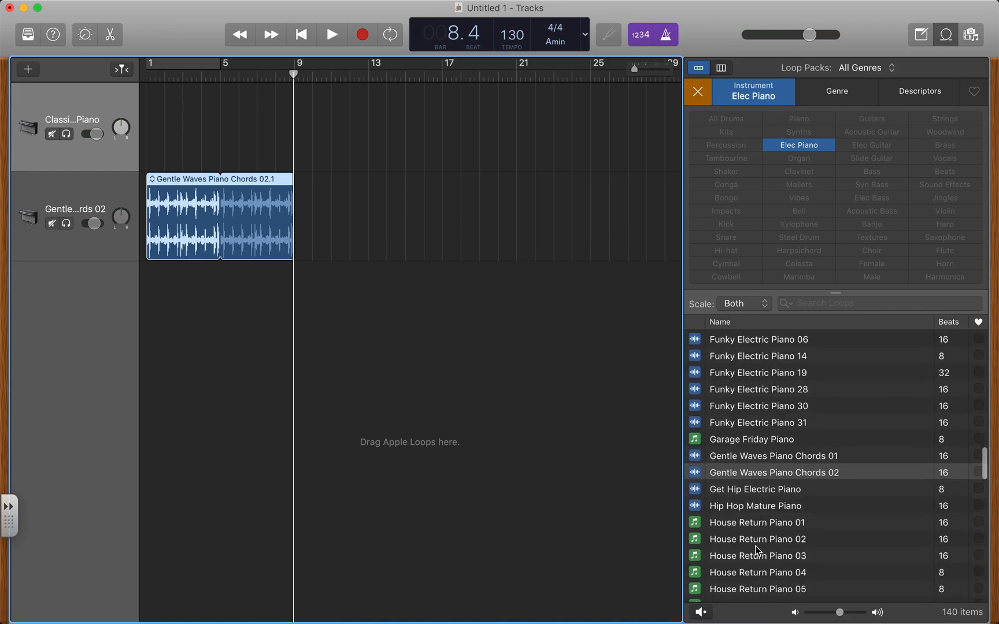
pyautogui.scroll(-9, 758, 550)
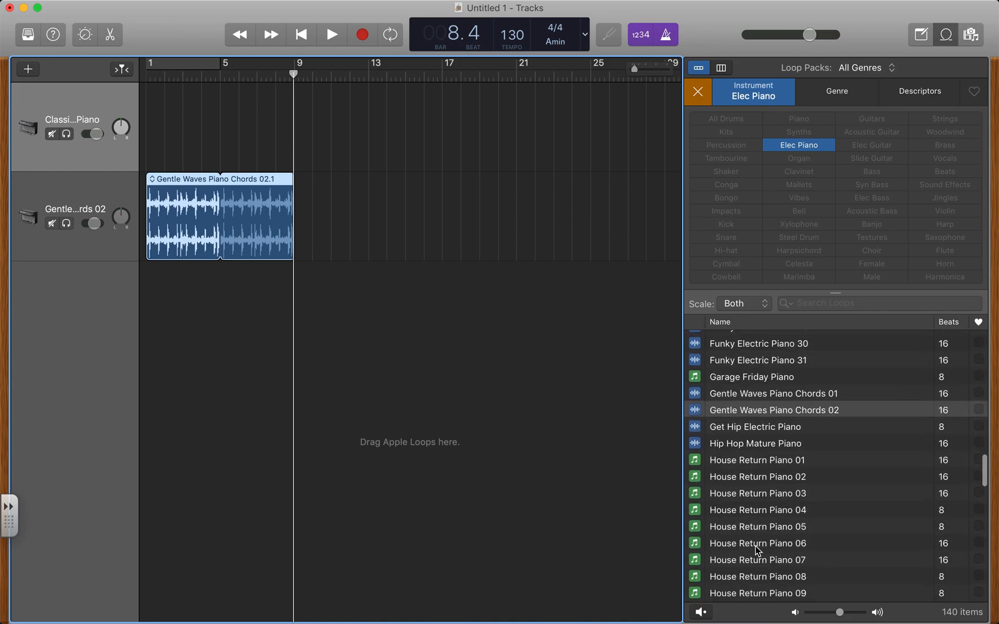
pyautogui.scroll(-3, 758, 550)
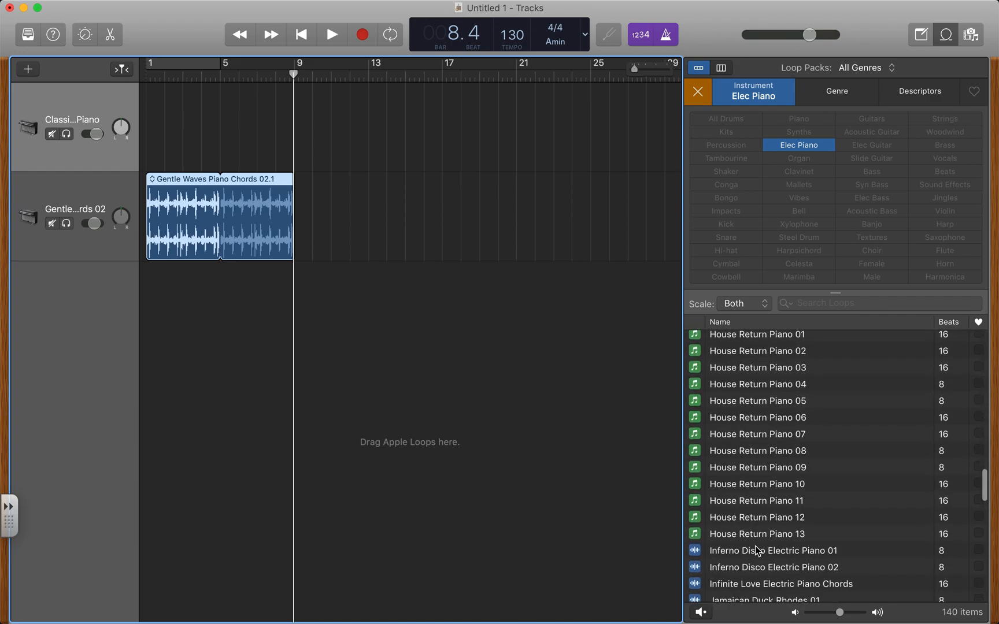
pyautogui.click(757, 550)
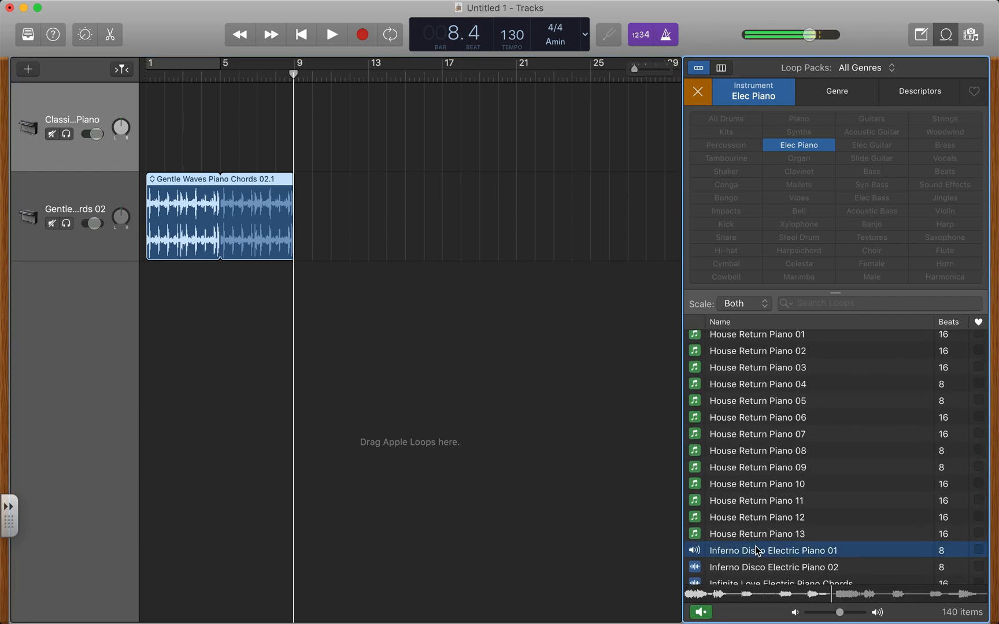
pyautogui.click(758, 568)
pyautogui.scroll(-6, 758, 571)
pyautogui.scroll(-2, 759, 571)
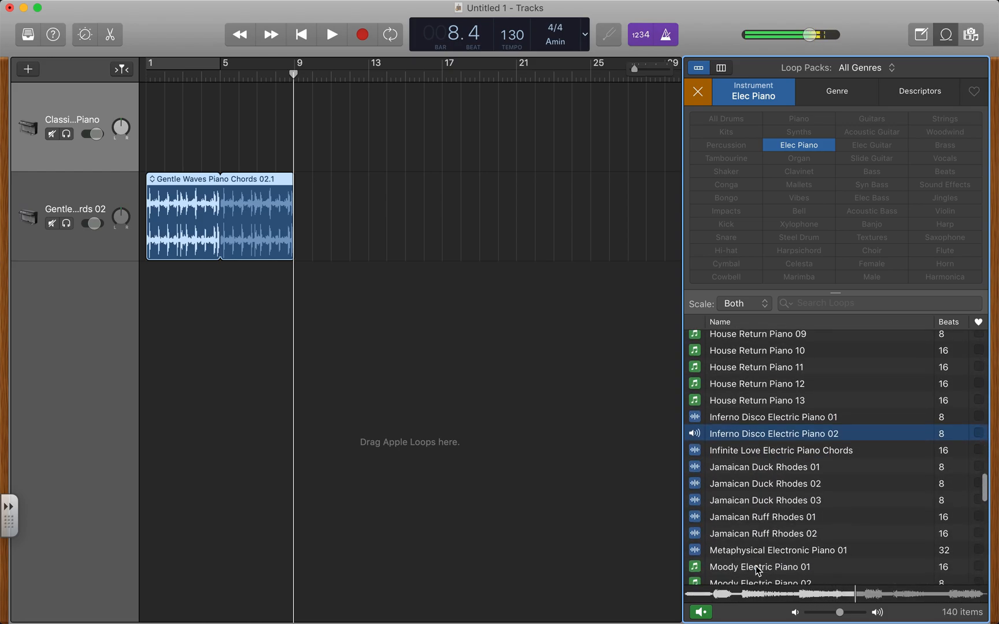
pyautogui.click(762, 451)
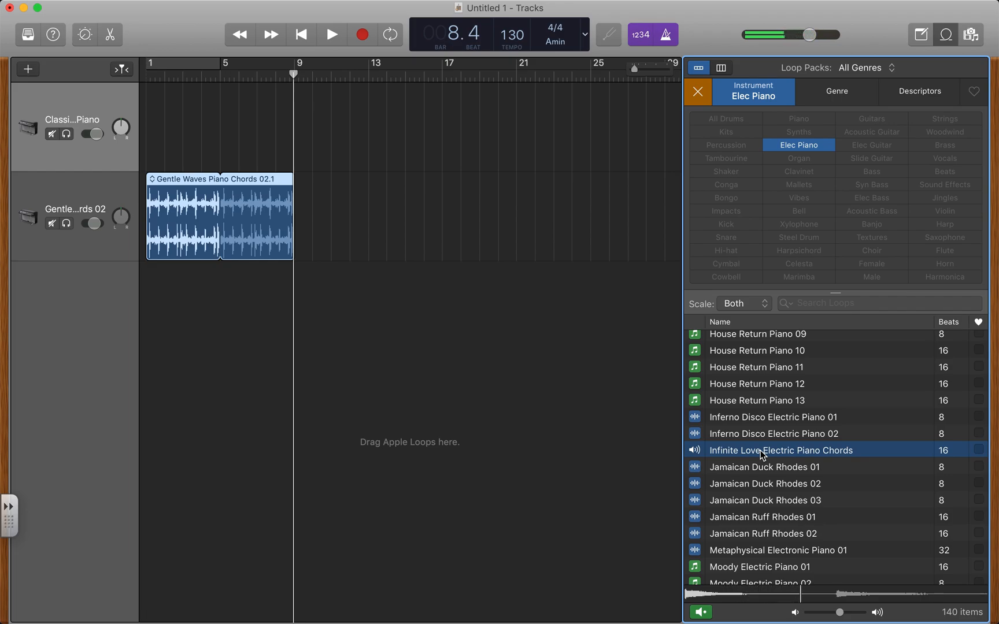
# Add Infinite Love Electric Piano Chords at bar 9 on a new track and extend the Gentle Waves region to bar 13.
pyautogui.moveTo(751, 455); pyautogui.dragTo(294, 394)
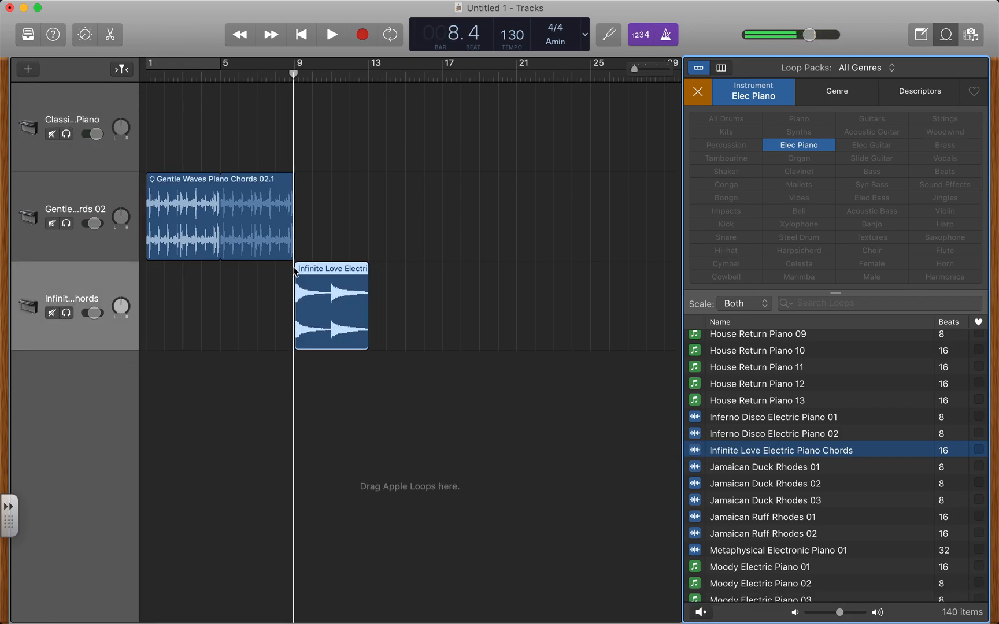
pyautogui.moveTo(293, 176); pyautogui.dragTo(365, 185)
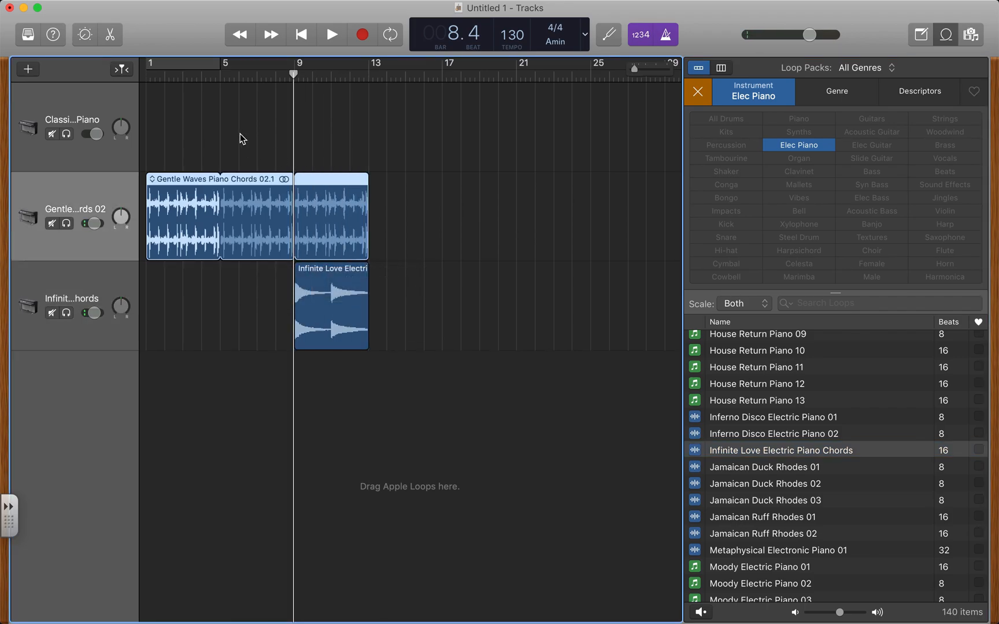
# Play the arrangement from the start and clear the Elec Piano filter from the loop browser.
pyautogui.click(302, 36)
pyautogui.click(333, 37)
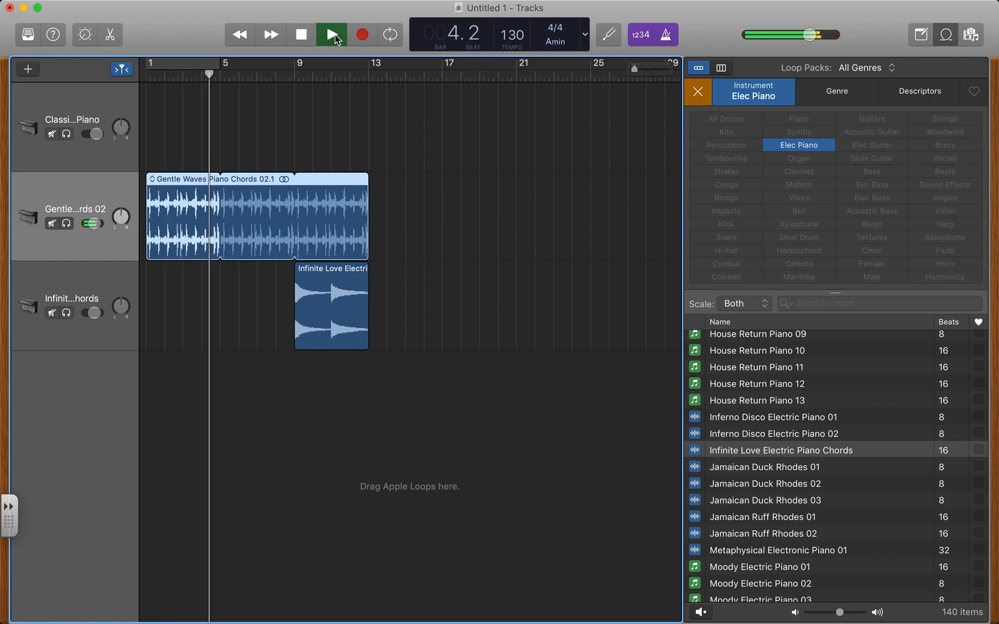
pyautogui.click(697, 94)
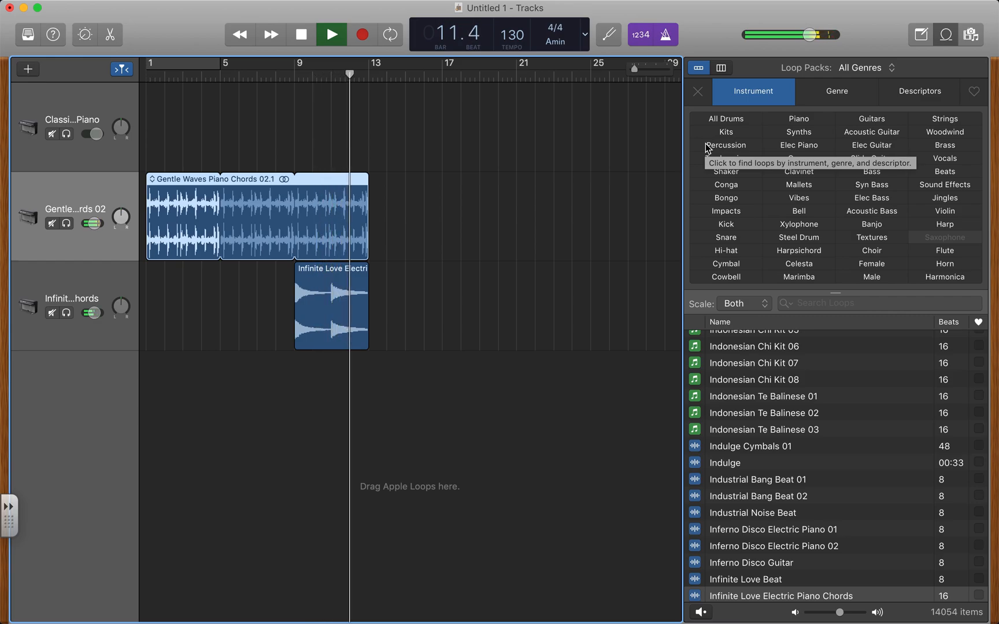
pyautogui.press('space')
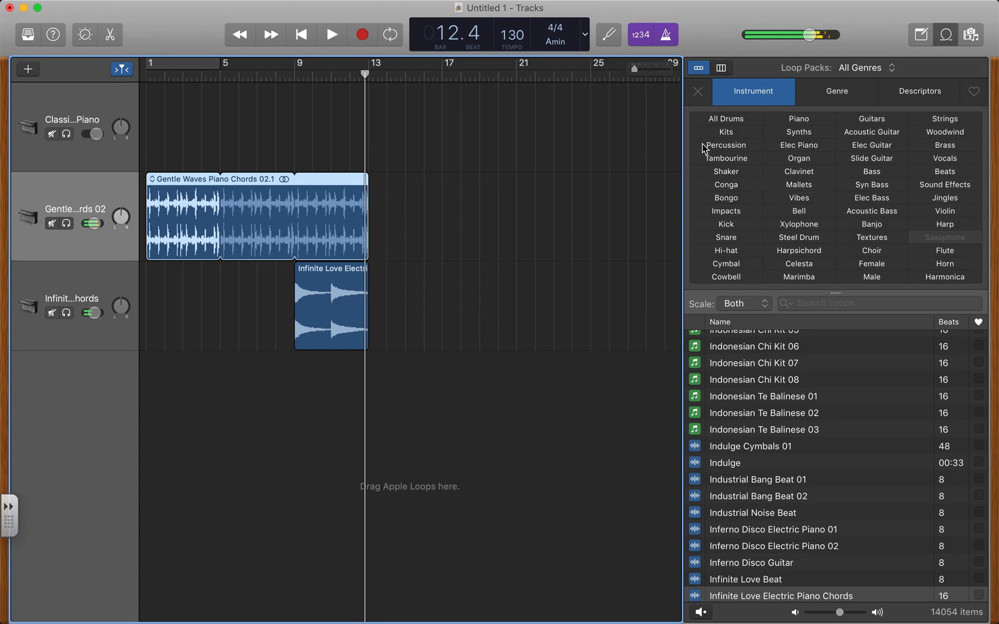
# Move the Infinite Love Electric Piano Chords region to bar 5 and repeat it up to bar 13.
pyautogui.click(322, 291)
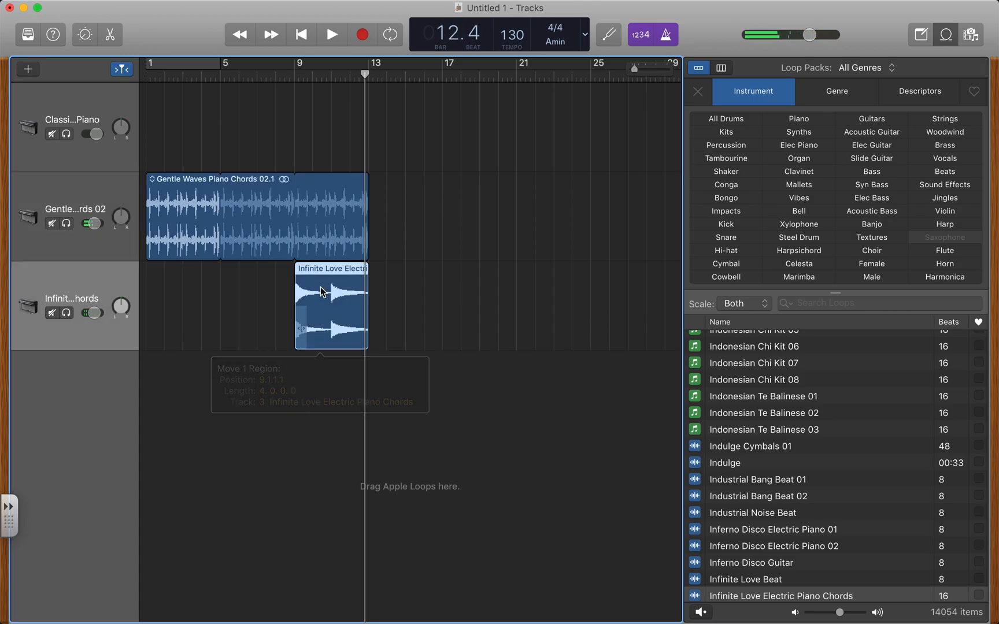
pyautogui.moveTo(322, 292); pyautogui.dragTo(366, 281)
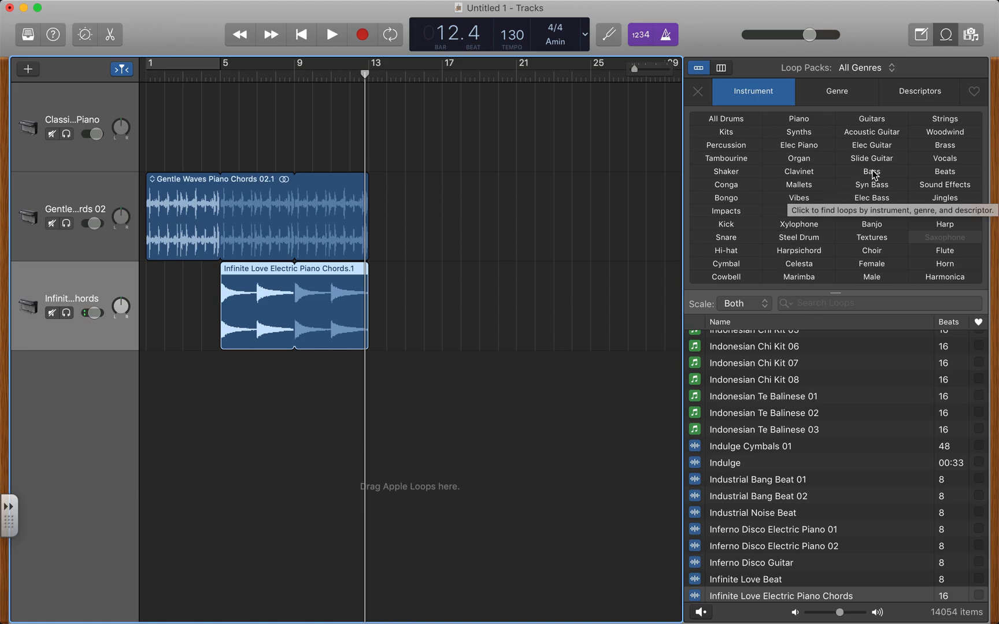
# Filter the loops by Syn Bass and preview Vox Buzz, Voltmeter Sequence, Voltage Meter, Vocalized Wobble, VIP and Whole Note Sub Bass 02.
pyautogui.click(873, 185)
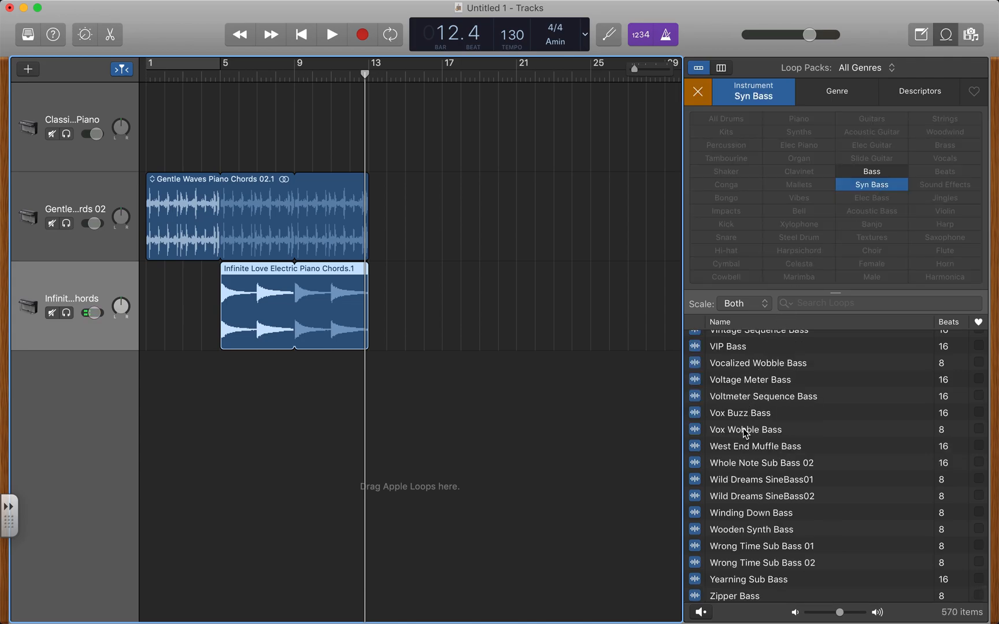
pyautogui.click(741, 413)
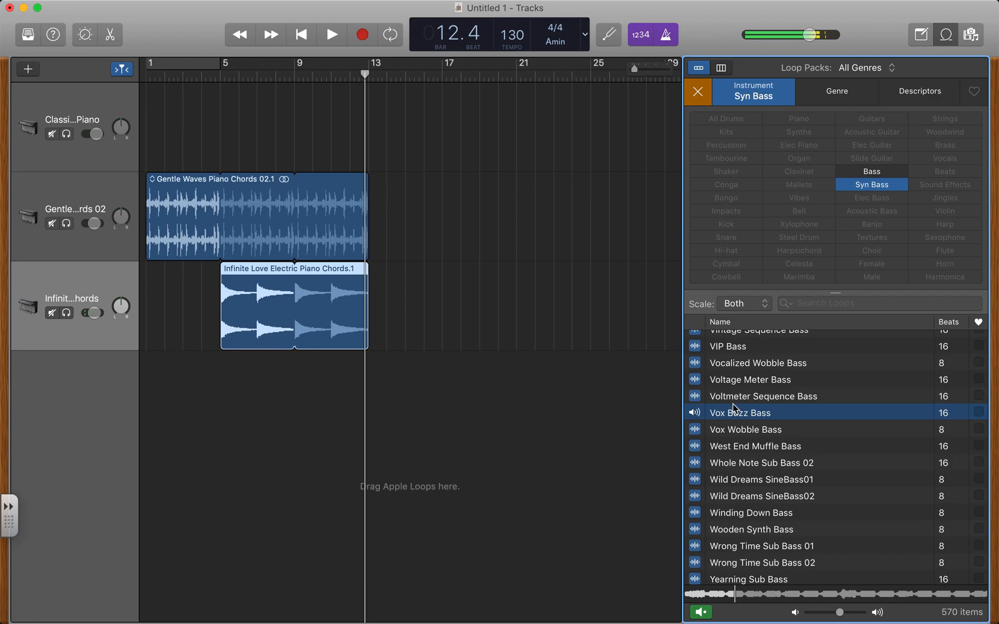
pyautogui.click(735, 398)
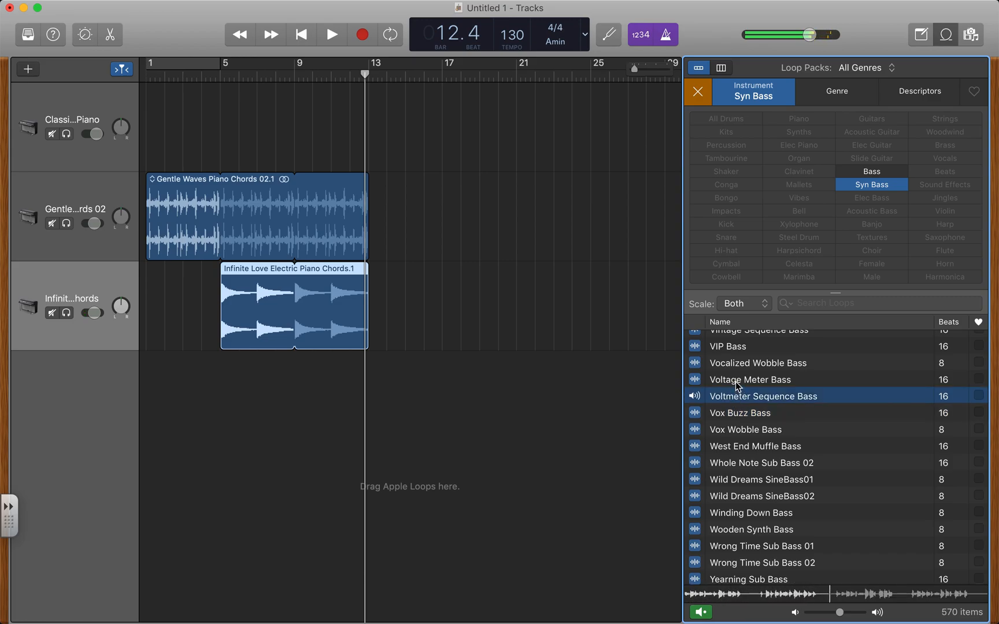
pyautogui.click(737, 382)
pyautogui.click(738, 364)
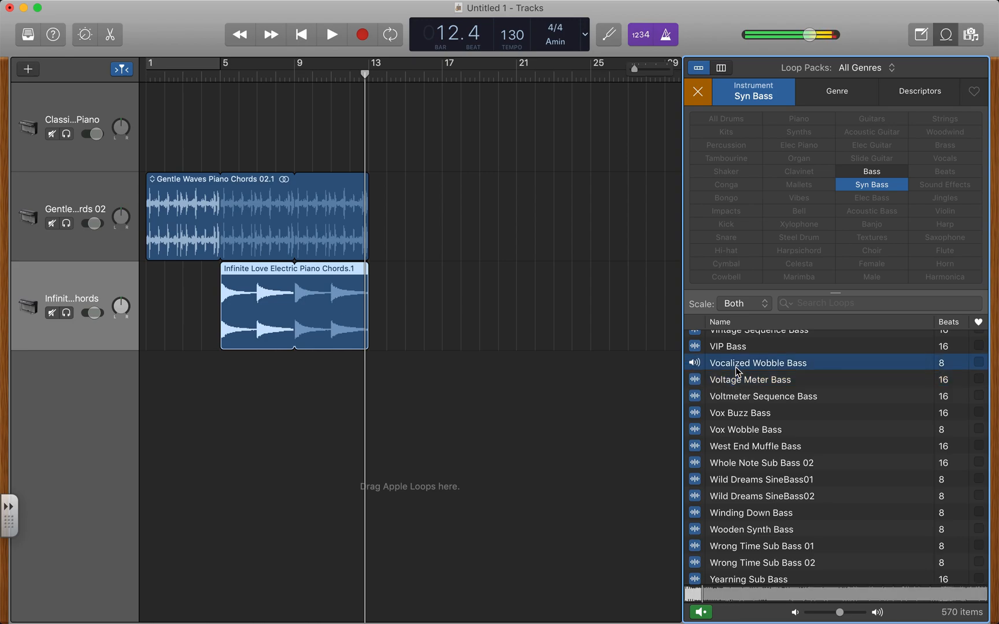
pyautogui.click(733, 349)
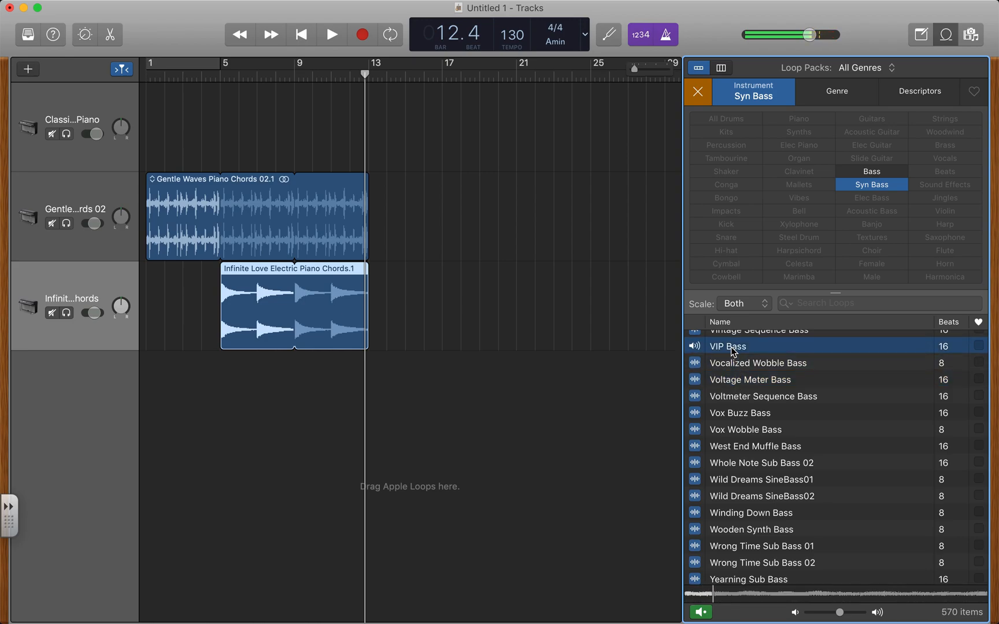
pyautogui.click(738, 465)
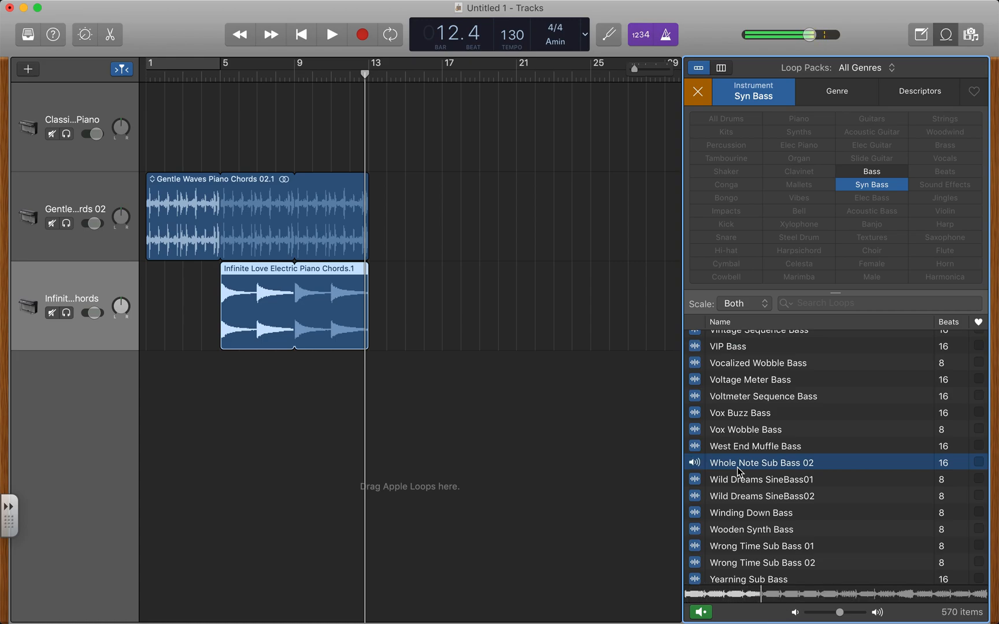
pyautogui.click(751, 400)
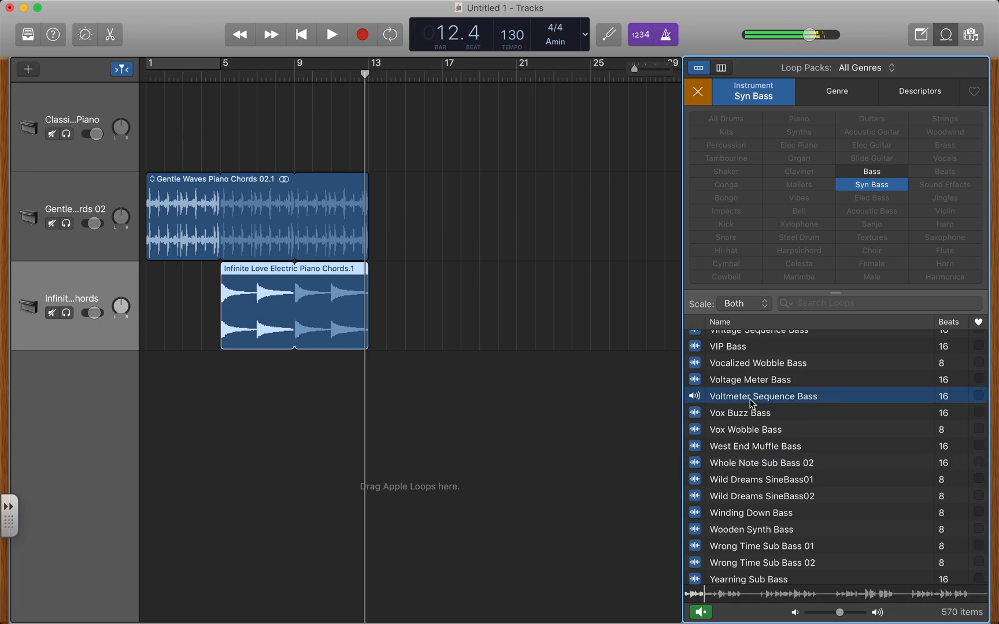
pyautogui.click(757, 465)
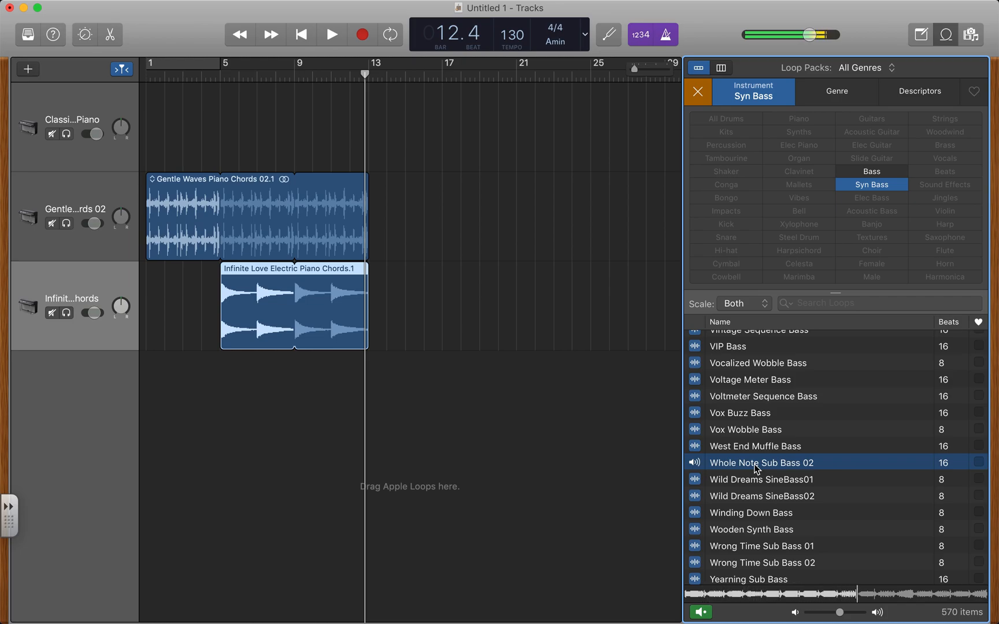
# Add the Whole Note Sub Bass 02 loop on a new track and position its region at bar 9.
pyautogui.moveTo(757, 468); pyautogui.dragTo(507, 456)
pyautogui.moveTo(541, 359); pyautogui.dragTo(326, 366)
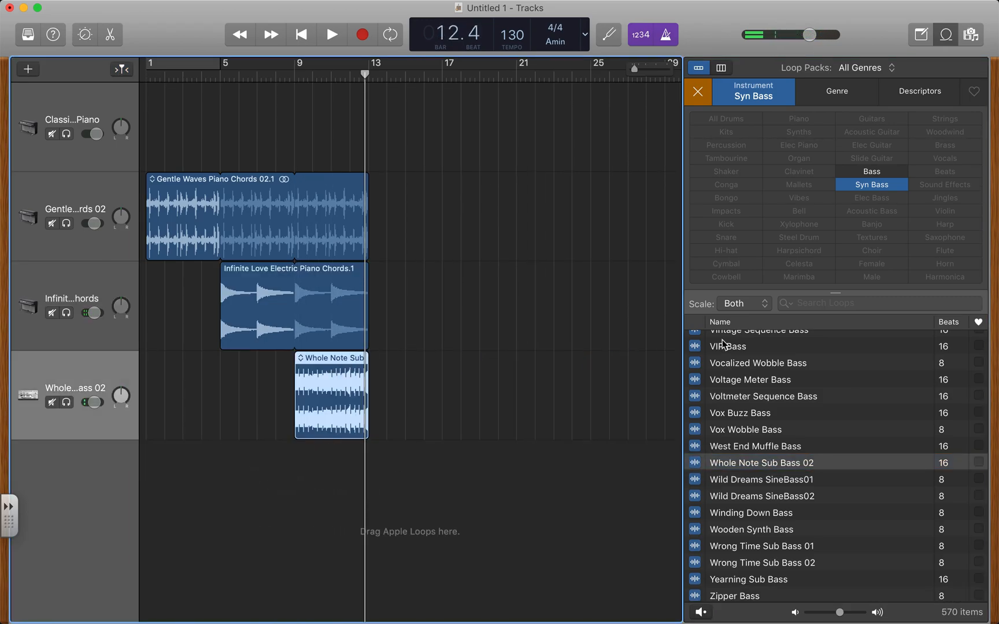
# Preview Voltmeter Sequence Bass, note "Voltmetre Bass" in the project's Note Pad, and return to the loop browser.
pyautogui.click(753, 400)
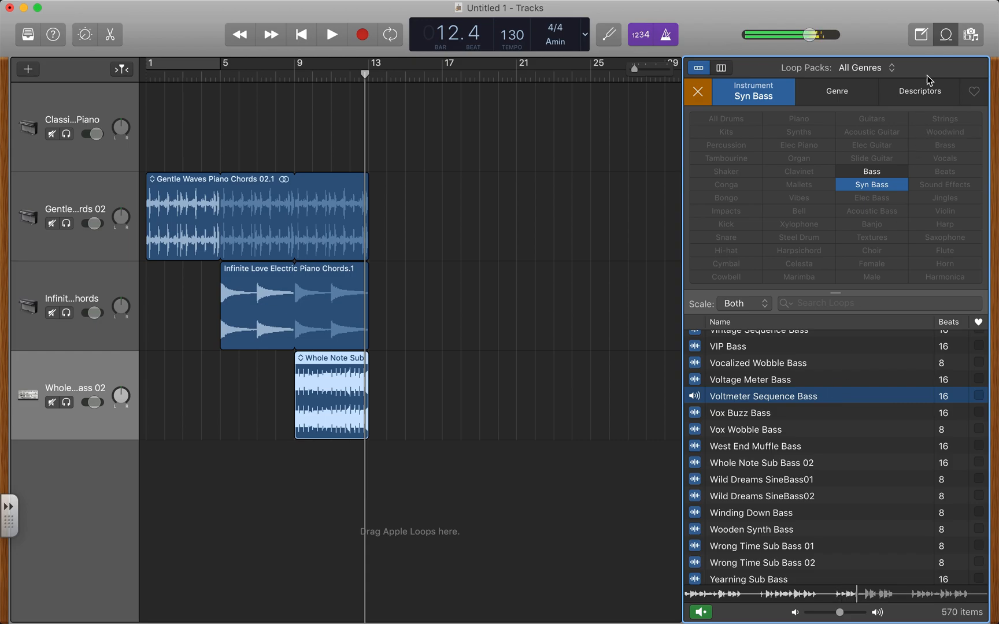
pyautogui.click(923, 35)
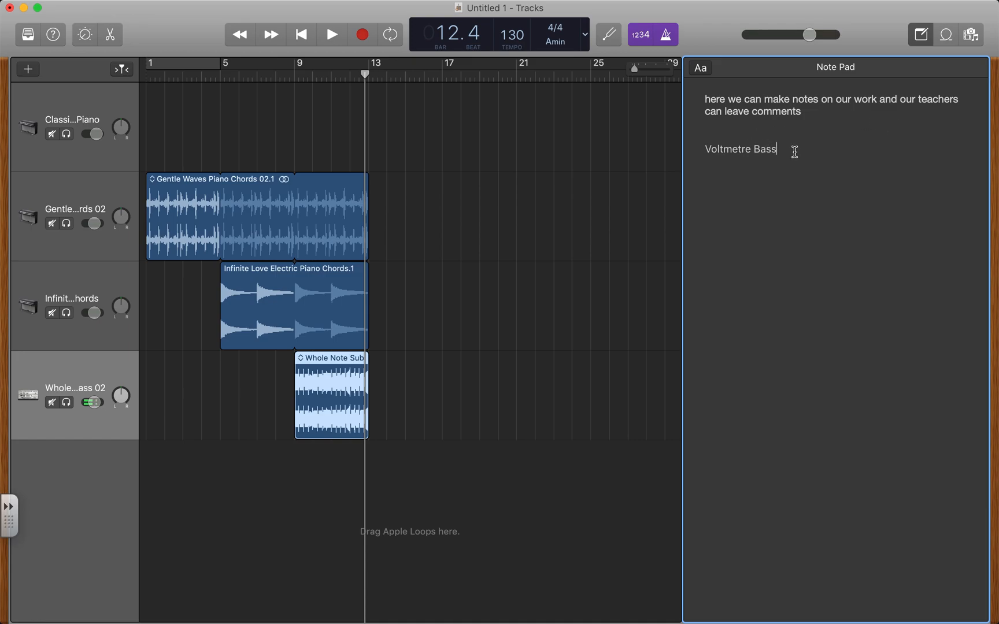
pyautogui.click(947, 36)
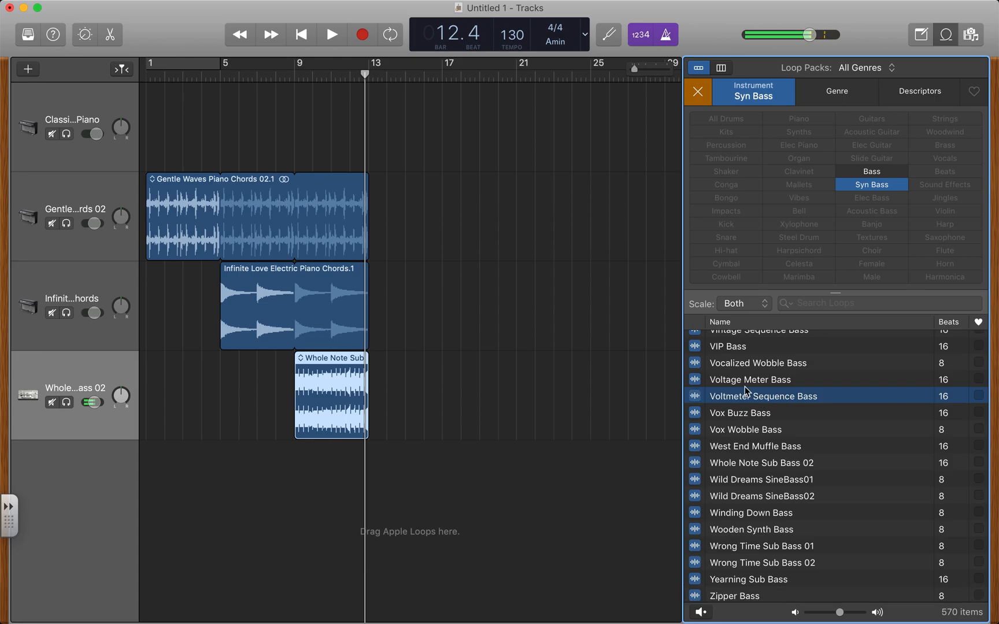
# Play the arrangement back from the beginning and stop it near the end of the regions.
pyautogui.click(303, 36)
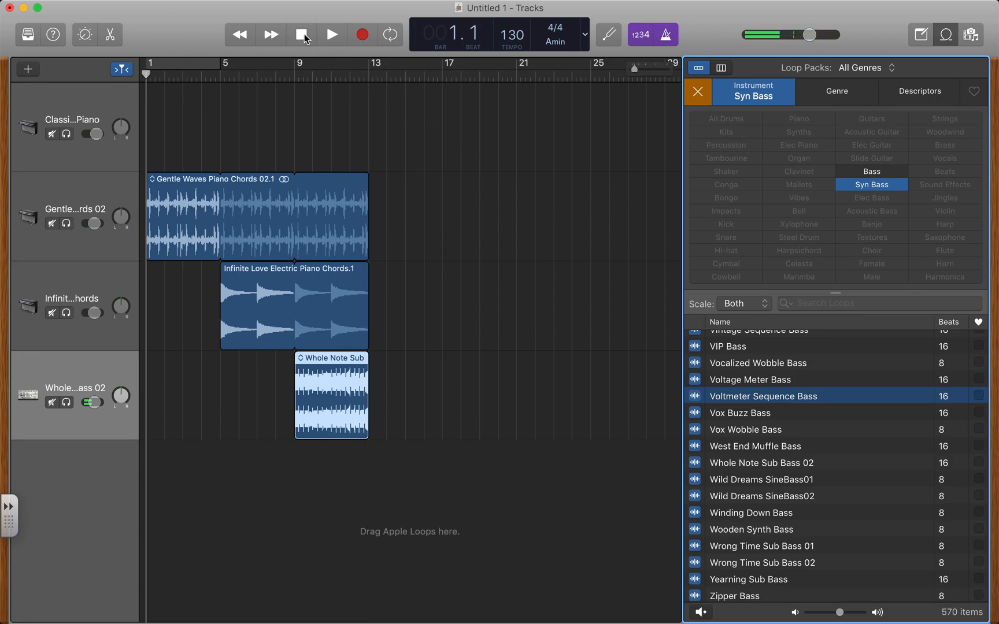
pyautogui.click(333, 36)
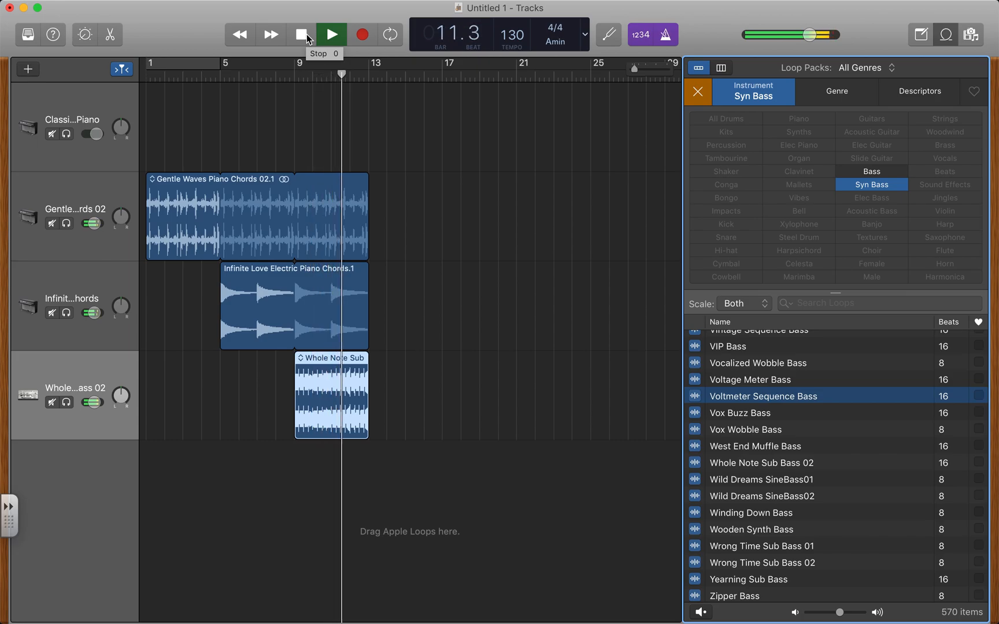
pyautogui.click(307, 38)
# Extend the looped Gentle Waves, Infinite Love and Whole Note Sub Bass regions to bar 17.
pyautogui.click(341, 198)
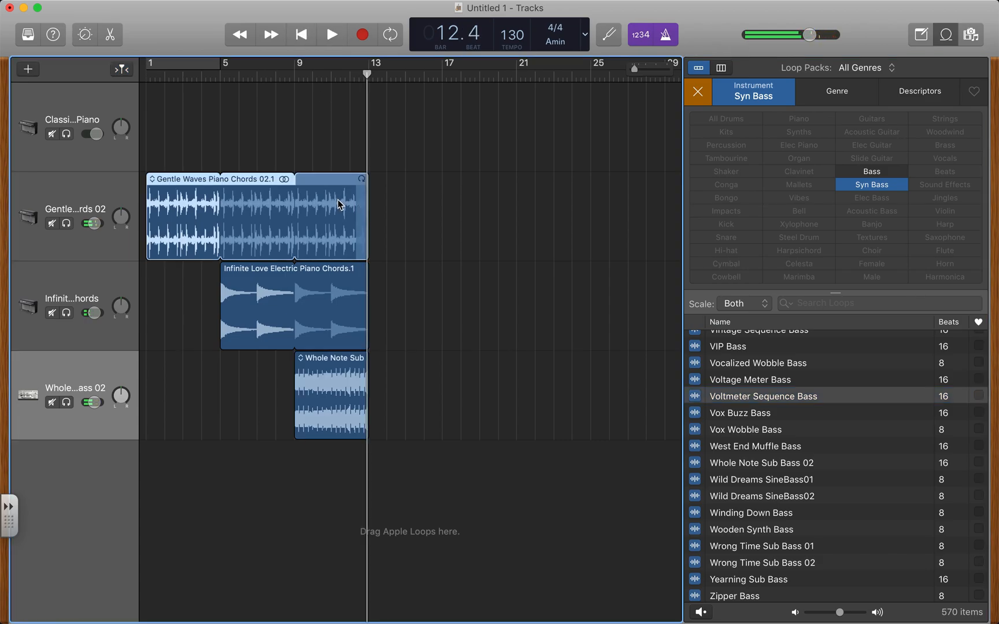
pyautogui.moveTo(368, 180); pyautogui.dragTo(442, 187)
pyautogui.click(341, 279)
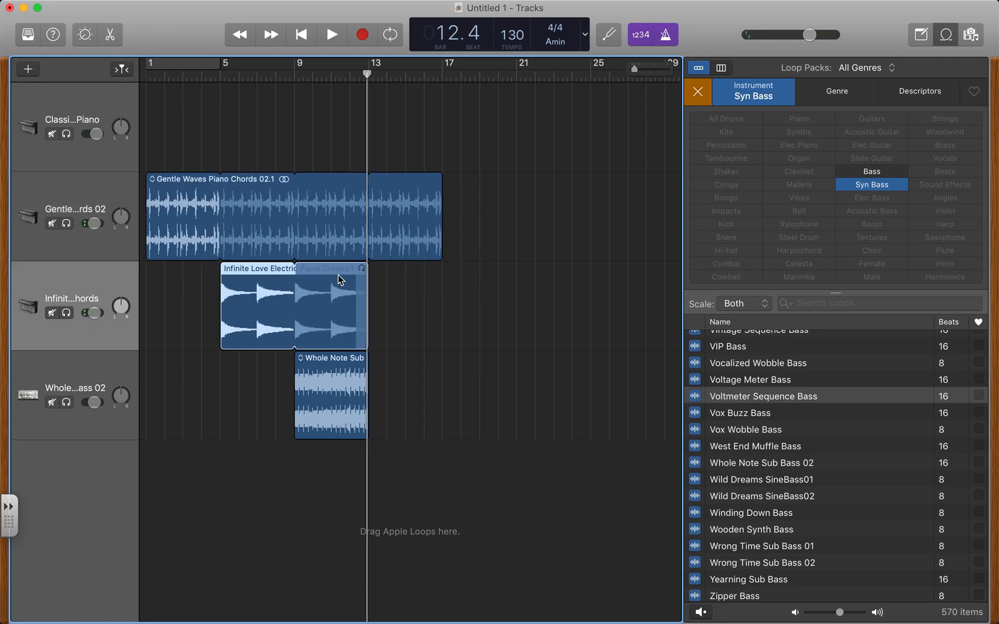
pyautogui.moveTo(366, 272); pyautogui.dragTo(439, 279)
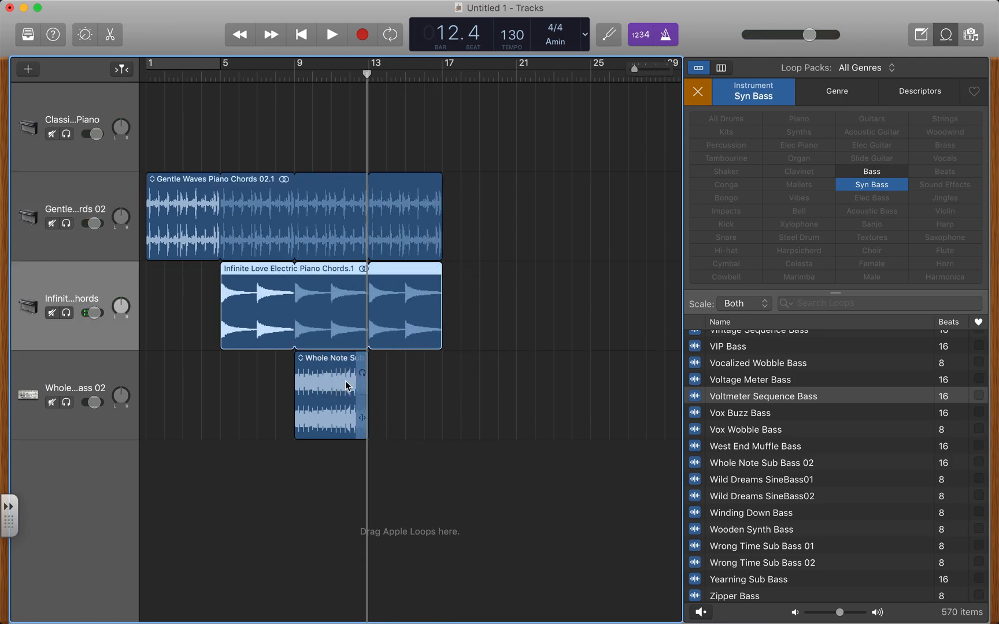
pyautogui.click(364, 373)
pyautogui.moveTo(367, 359); pyautogui.dragTo(442, 368)
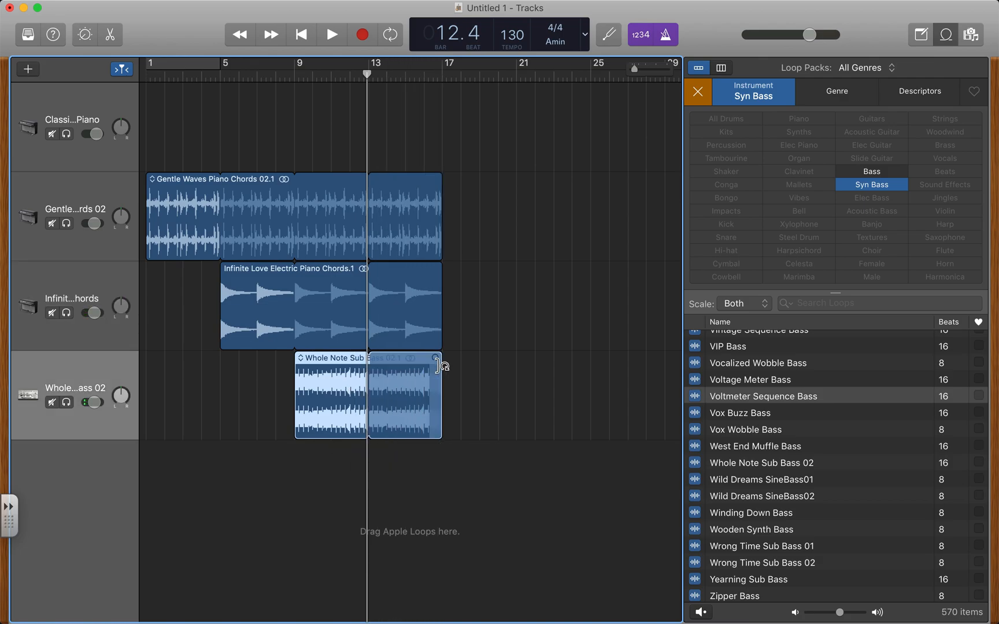
# Clear the Syn Bass loop filter and filter the loops by All Drums and Beats.
pyautogui.click(696, 91)
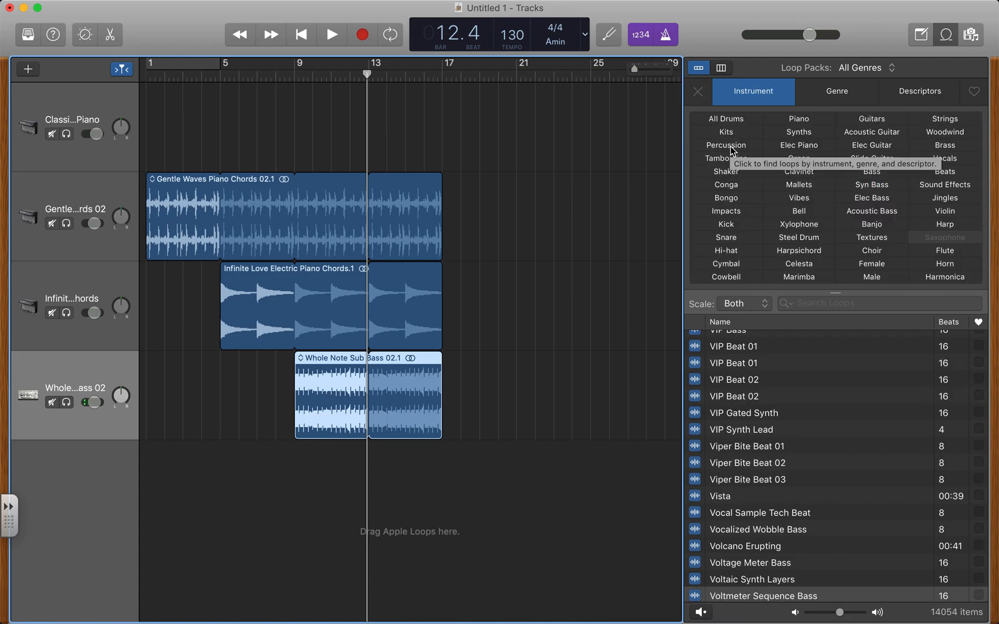
pyautogui.click(731, 119)
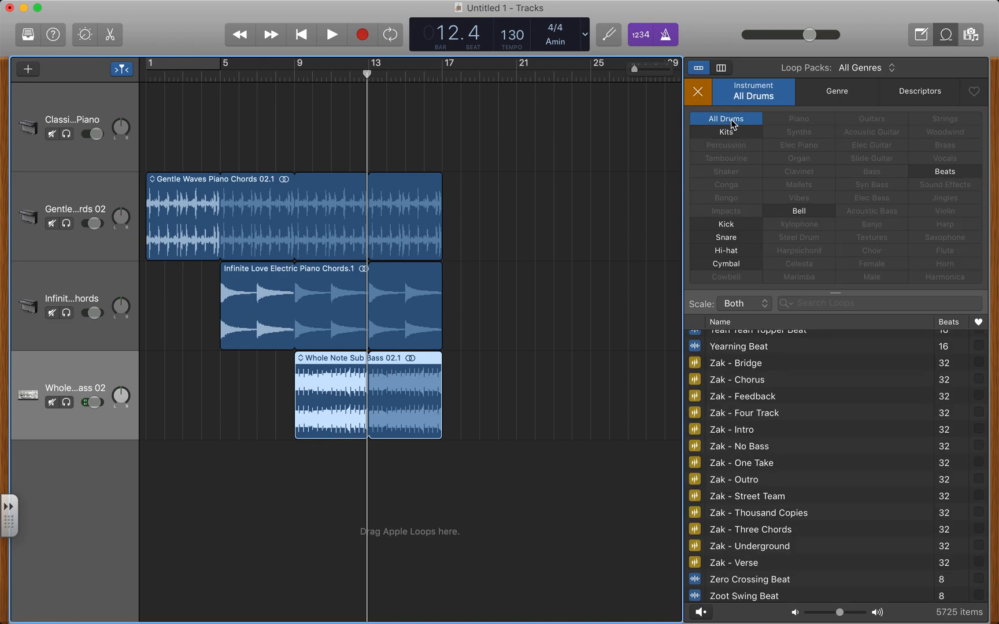
pyautogui.click(959, 177)
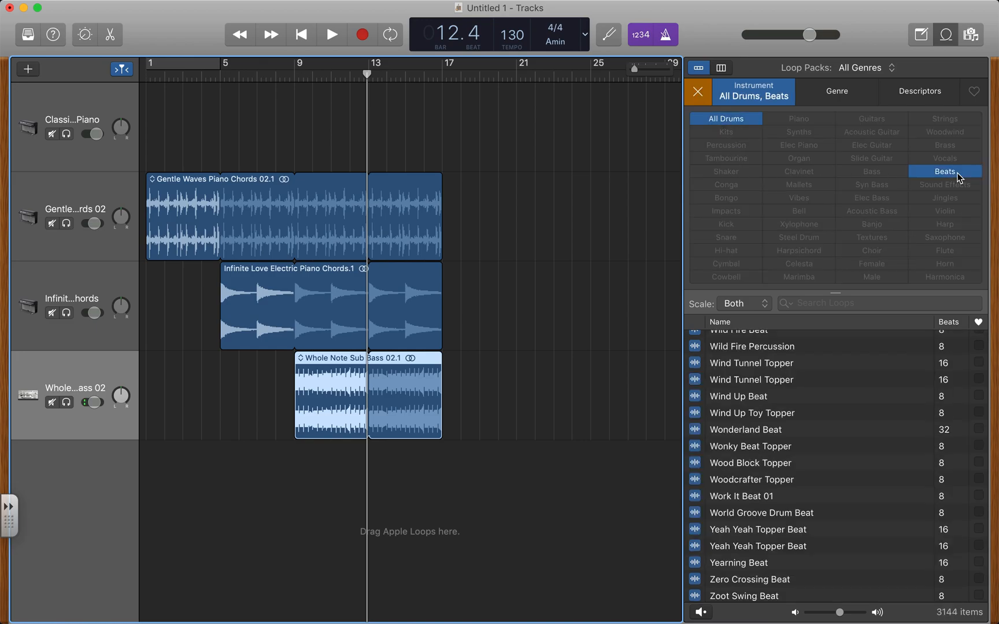
# Browse the drum loops and preview Trance Balancing Beat 01, 03 and 04.
pyautogui.scroll(20, 755, 443)
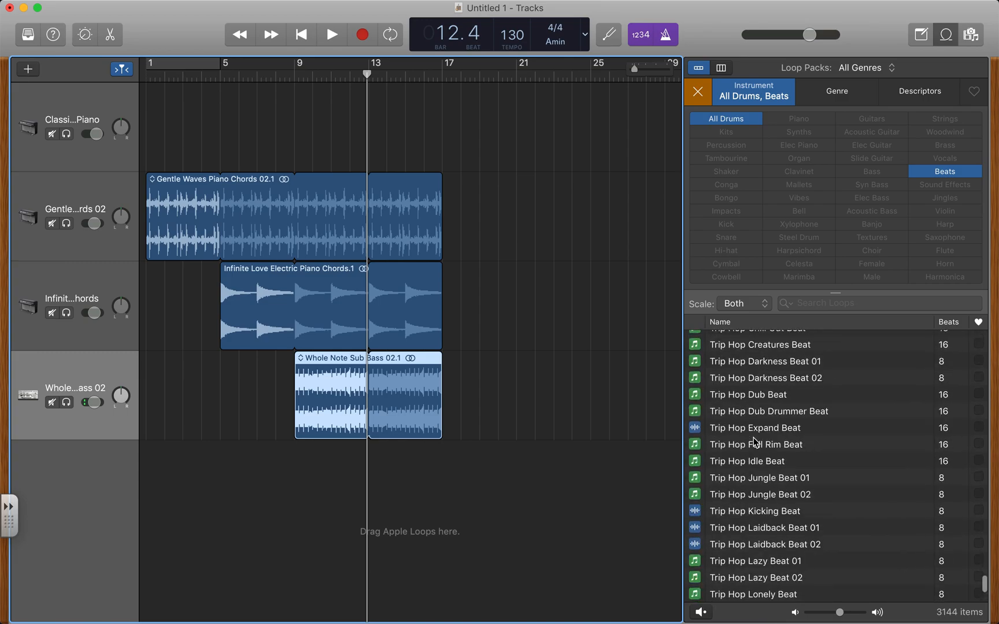
pyautogui.scroll(-15, 755, 442)
pyautogui.scroll(6, 754, 442)
pyautogui.scroll(1, 754, 443)
pyautogui.scroll(-10, 755, 442)
pyautogui.scroll(-16, 754, 442)
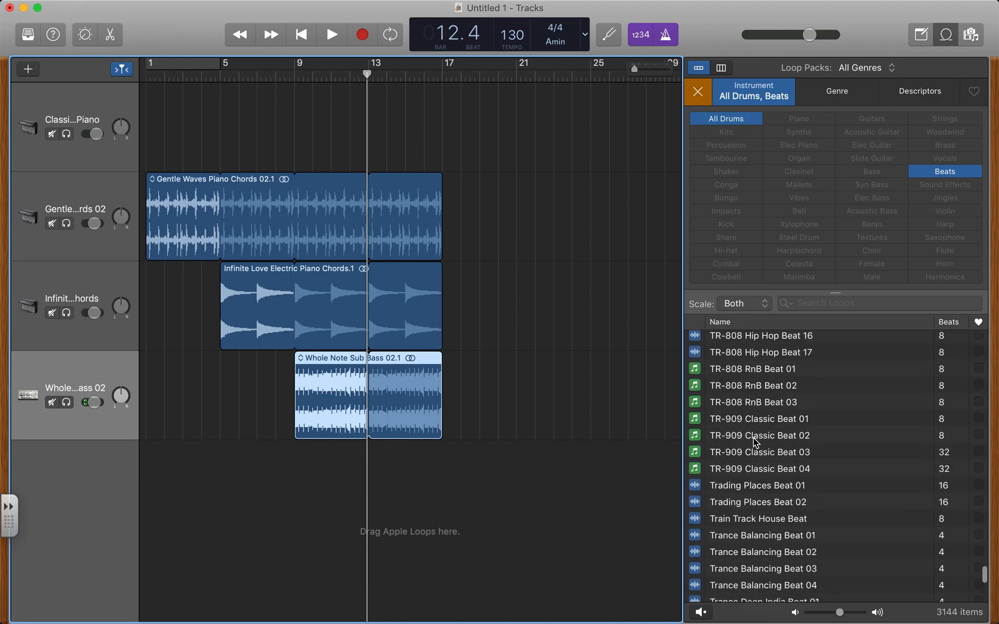
pyautogui.scroll(-2, 754, 442)
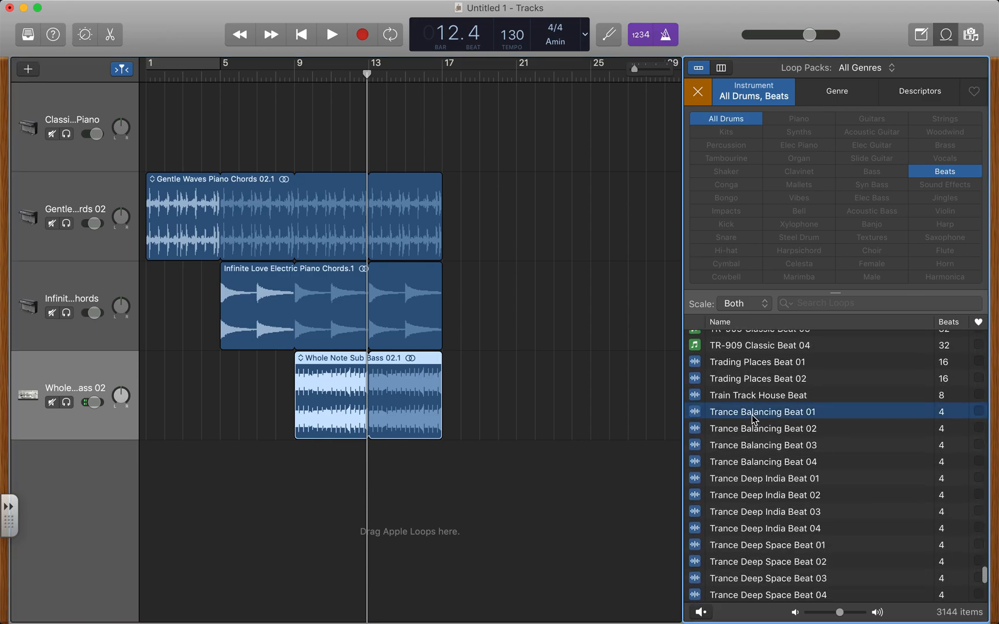
pyautogui.click(755, 417)
pyautogui.click(758, 446)
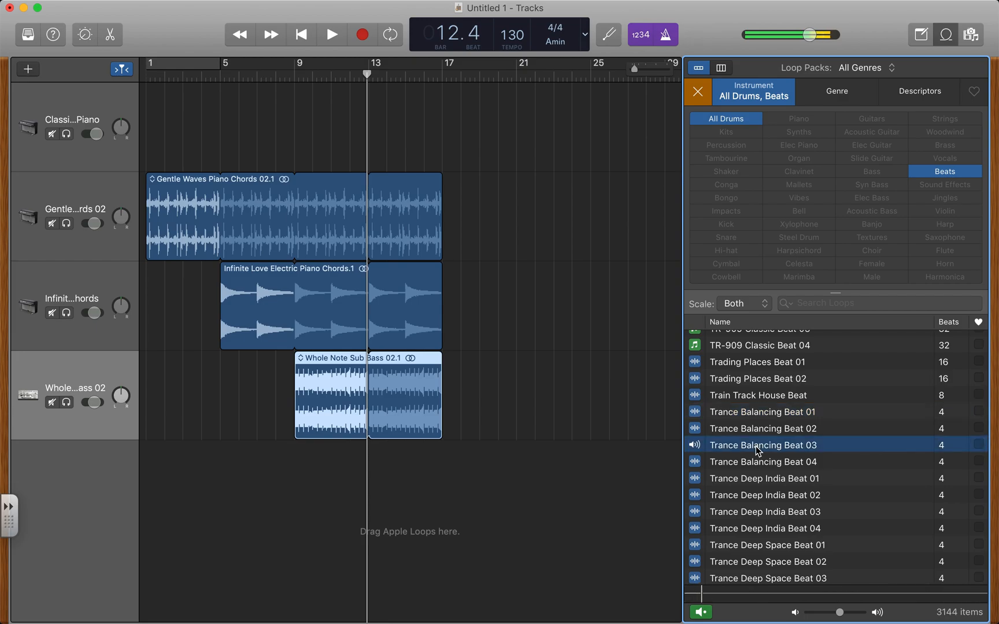
pyautogui.click(754, 467)
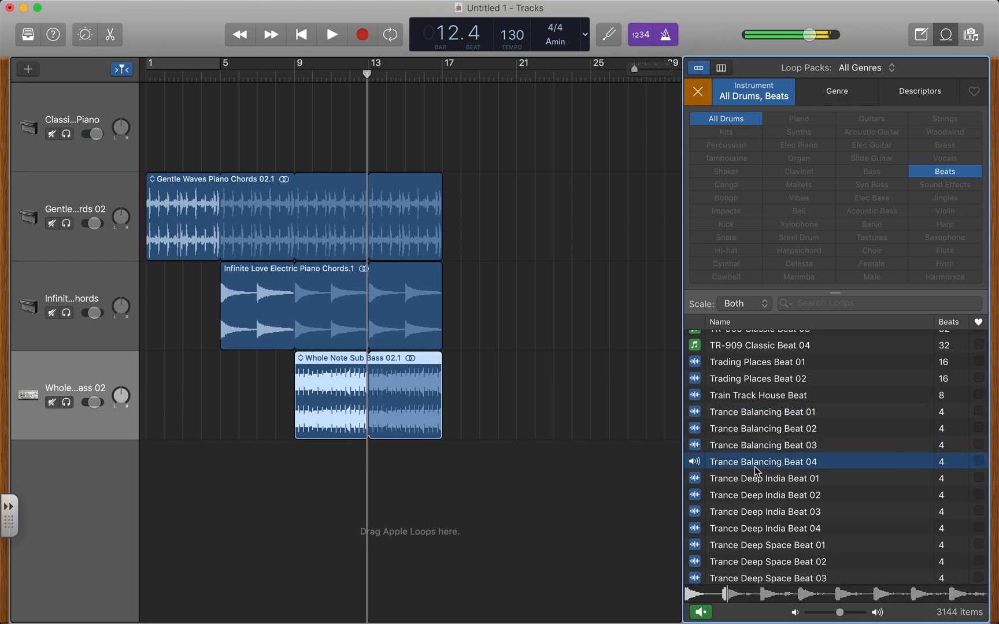
# Search the drum beat loops for "elec", look through the matches and clear the search.
pyautogui.click(811, 305)
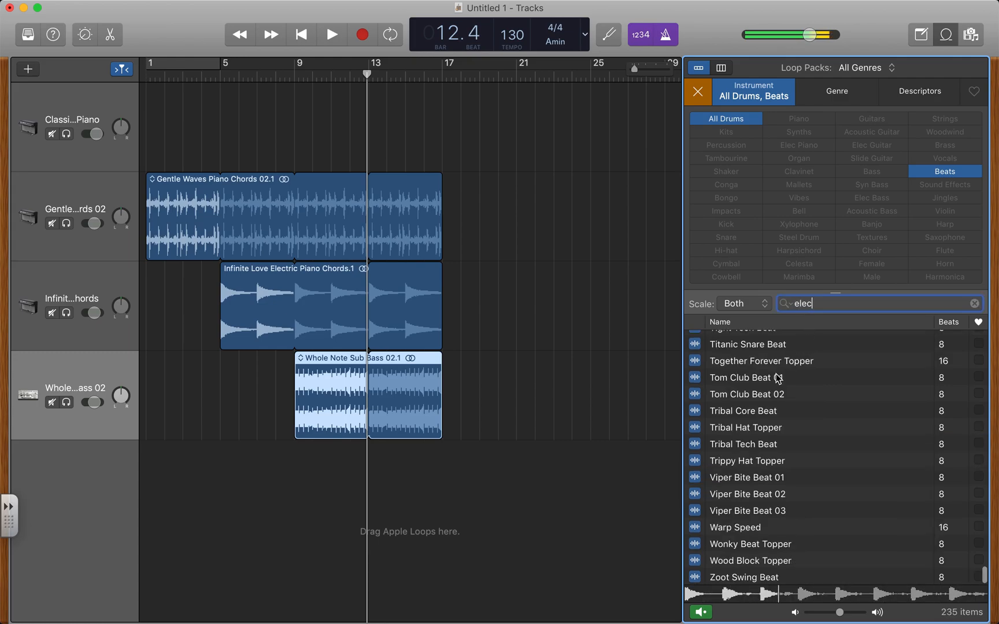
pyautogui.press('super+a')
pyautogui.scroll(10, 744, 408)
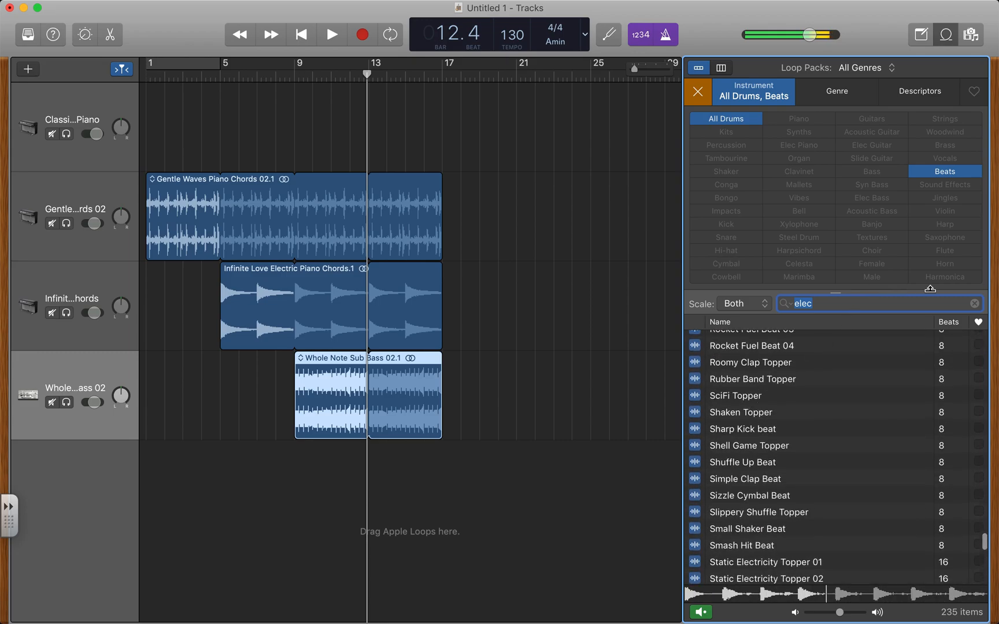
pyautogui.click(971, 304)
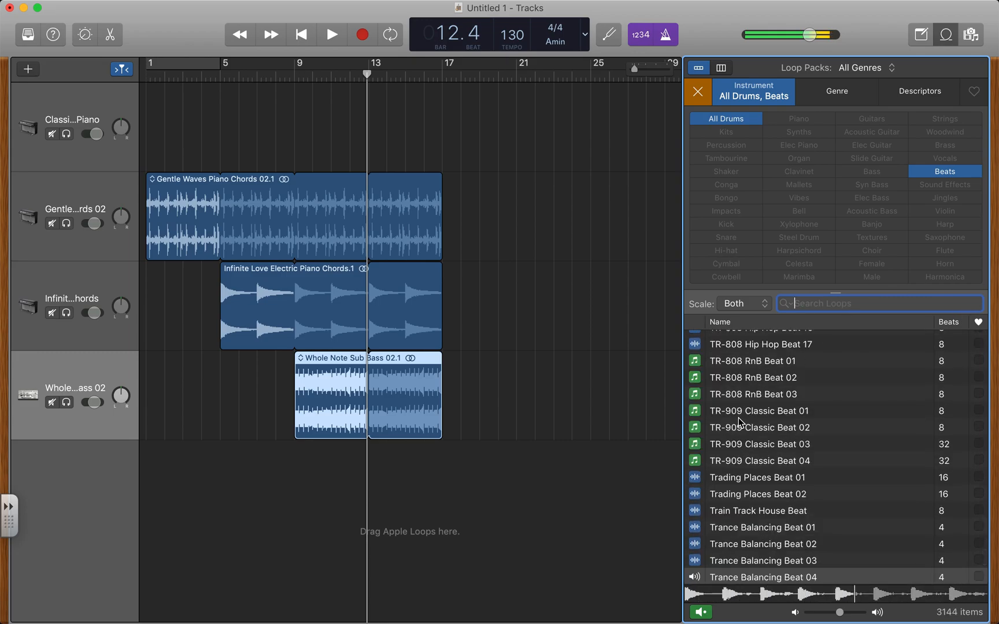
# Preview the Electronic Drum Beat 01, 02, 03 and 04 loops and ElectroPop Beat 5.
pyautogui.scroll(20, 744, 425)
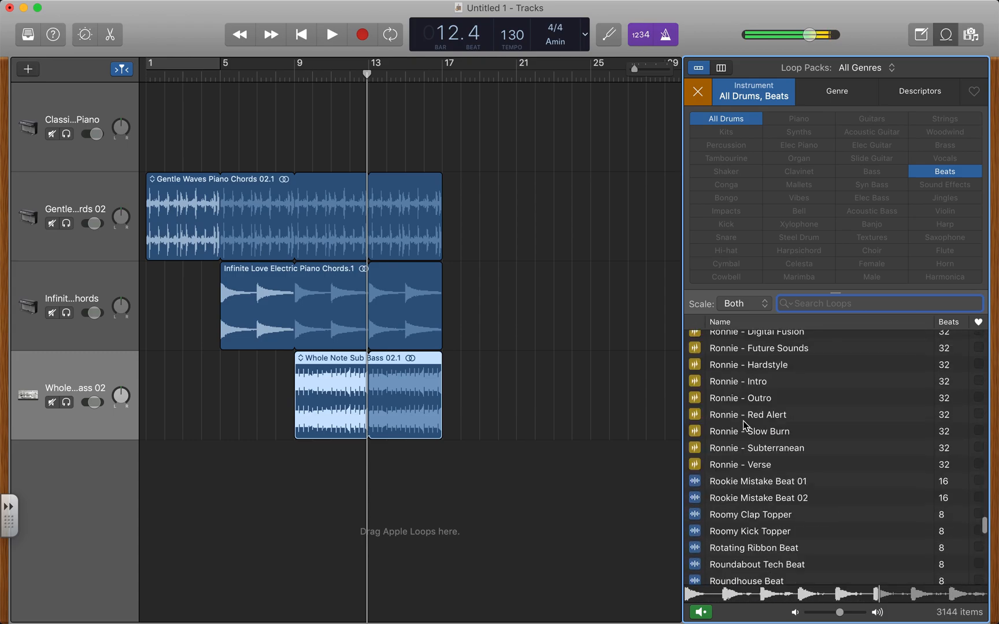
pyautogui.scroll(20, 744, 424)
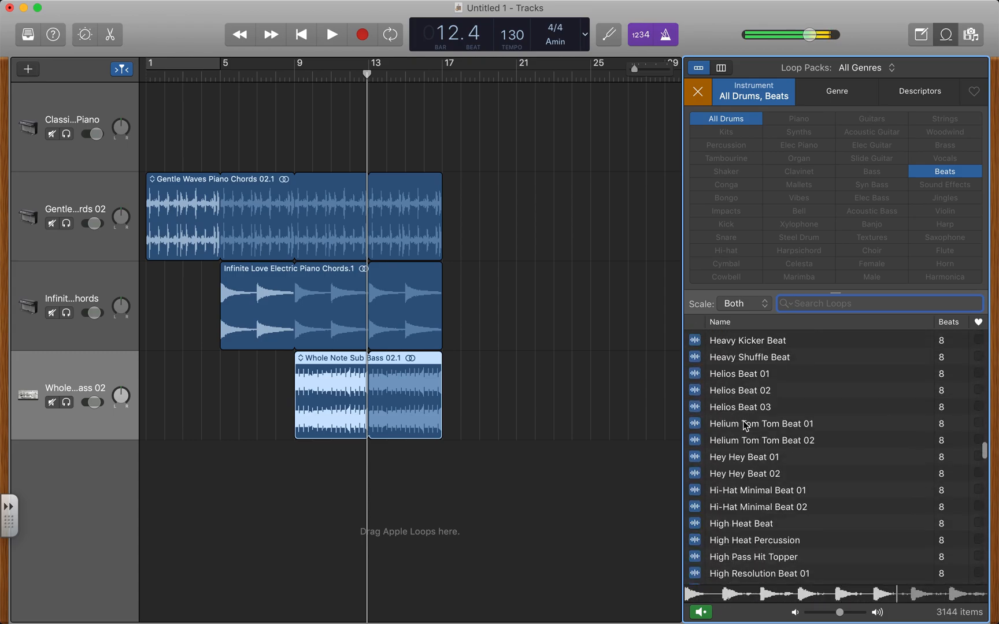
pyautogui.scroll(20, 744, 425)
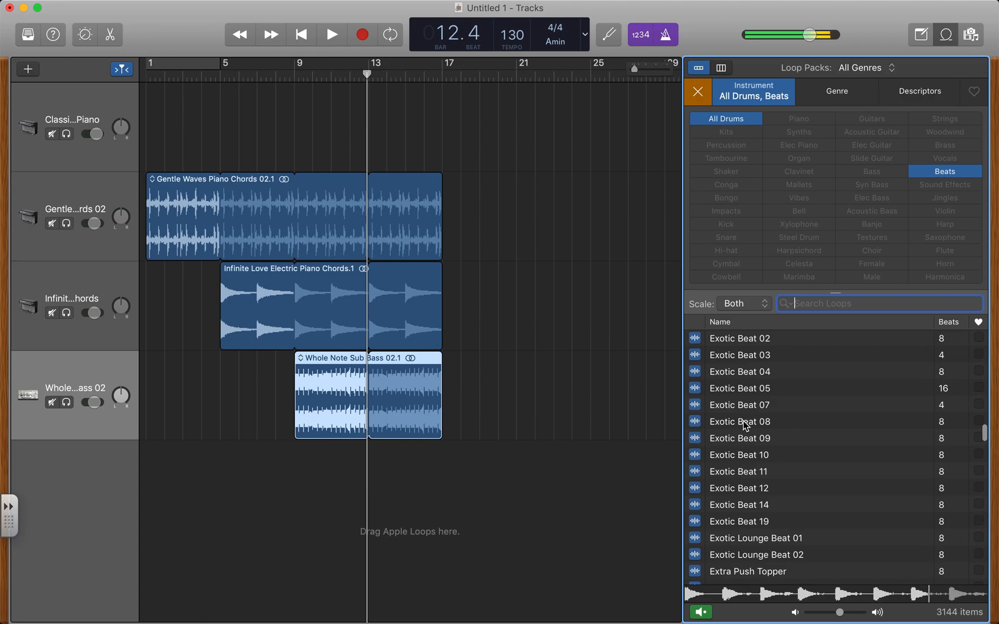
pyautogui.scroll(15, 743, 424)
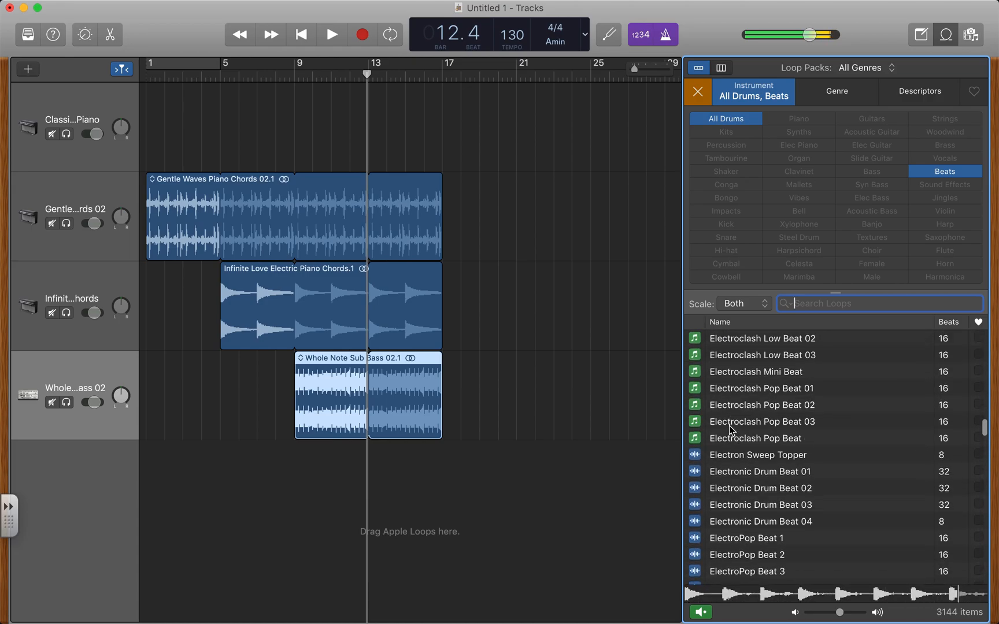
pyautogui.scroll(-3, 734, 455)
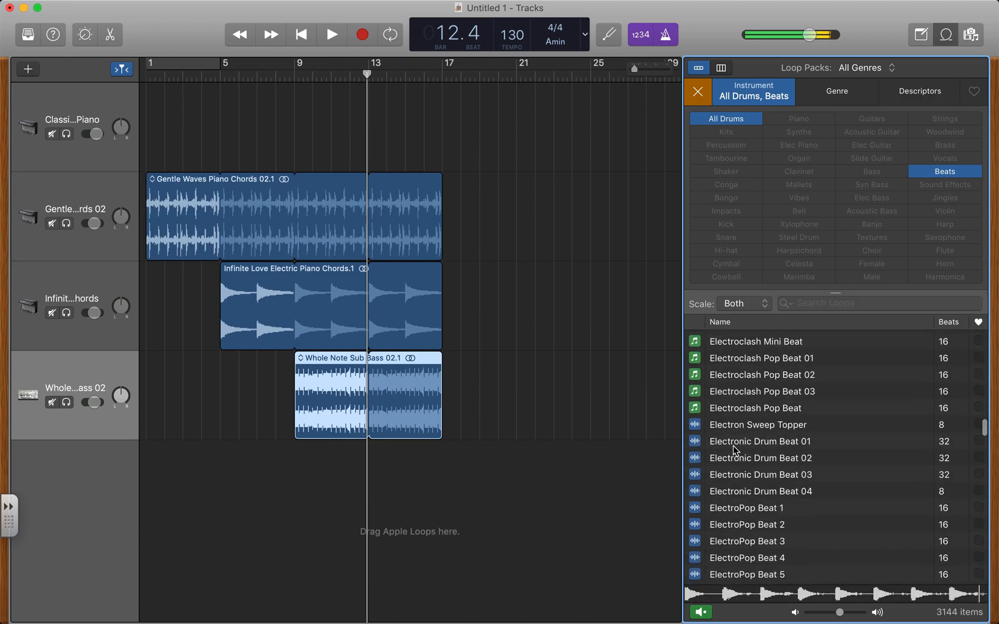
pyautogui.click(734, 442)
pyautogui.click(735, 462)
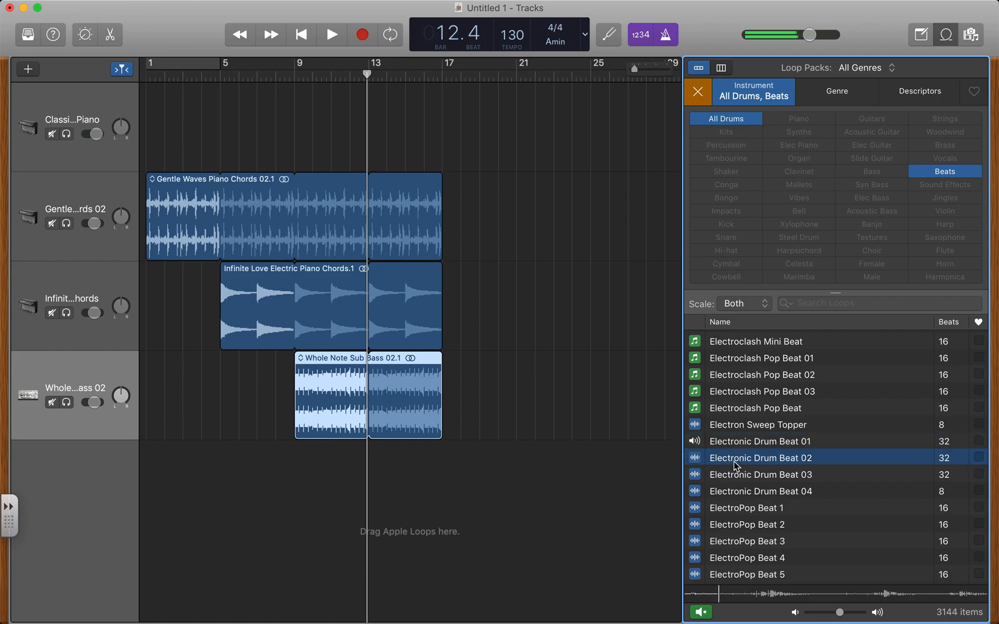
pyautogui.click(736, 479)
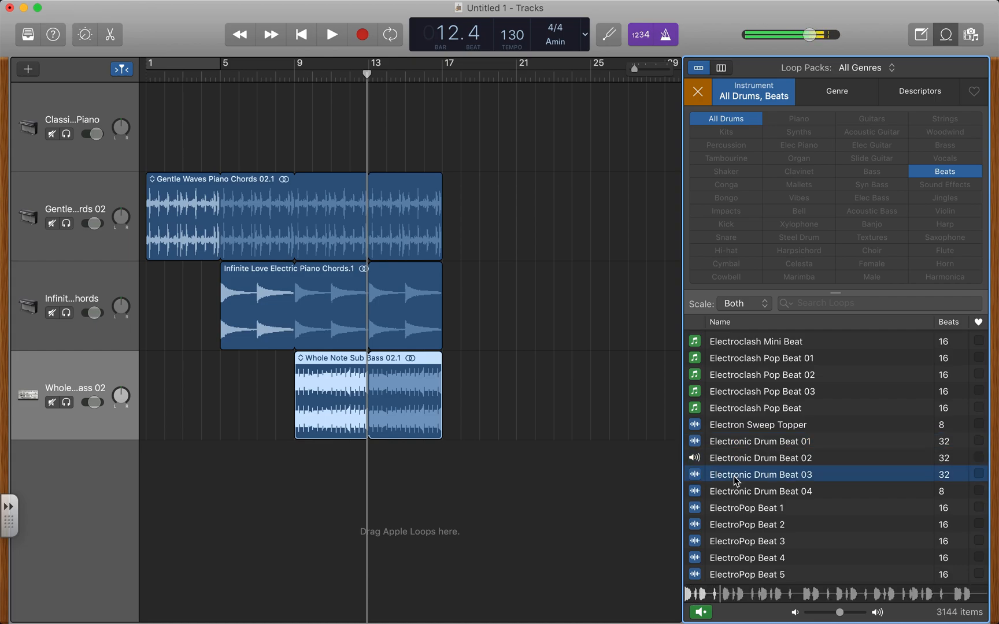
pyautogui.click(736, 490)
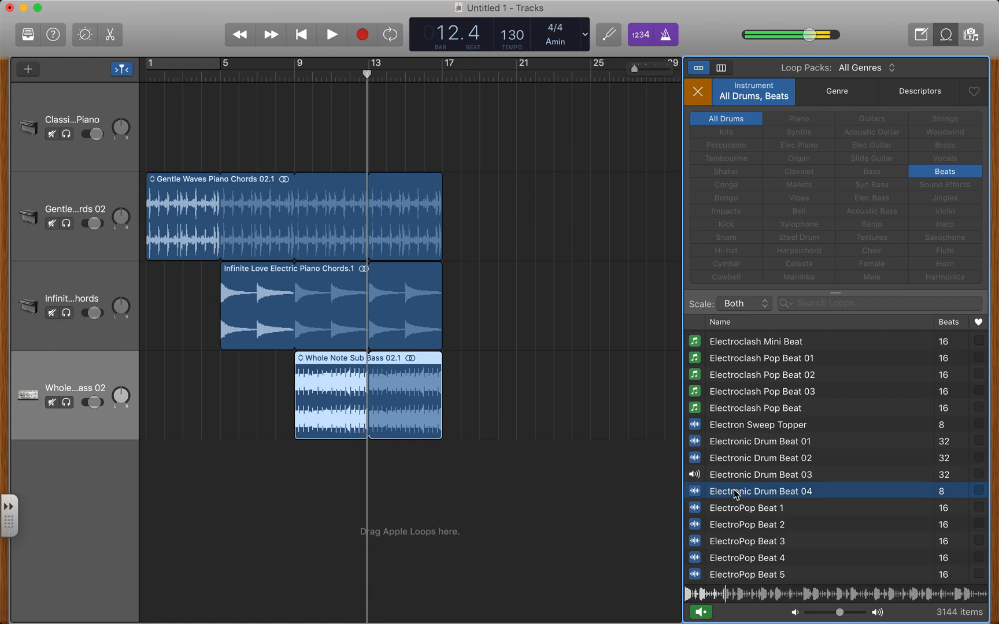
pyautogui.scroll(-3, 736, 491)
pyautogui.scroll(-4, 737, 494)
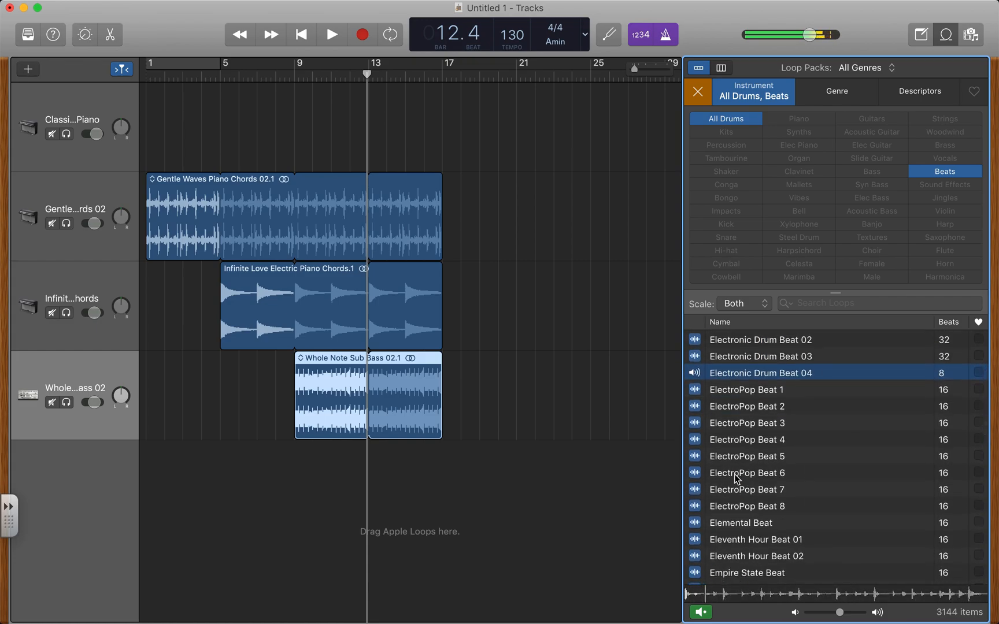
pyautogui.click(738, 458)
# Preview the Electro Structure Beat 01, 02, 03 and 04 loops.
pyautogui.scroll(10, 737, 463)
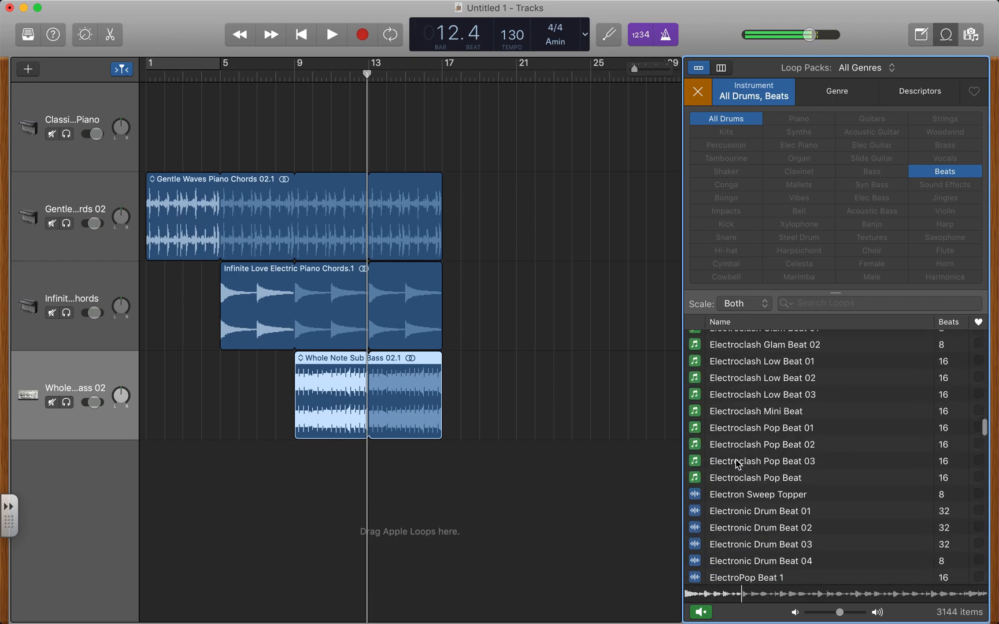
pyautogui.scroll(4, 736, 424)
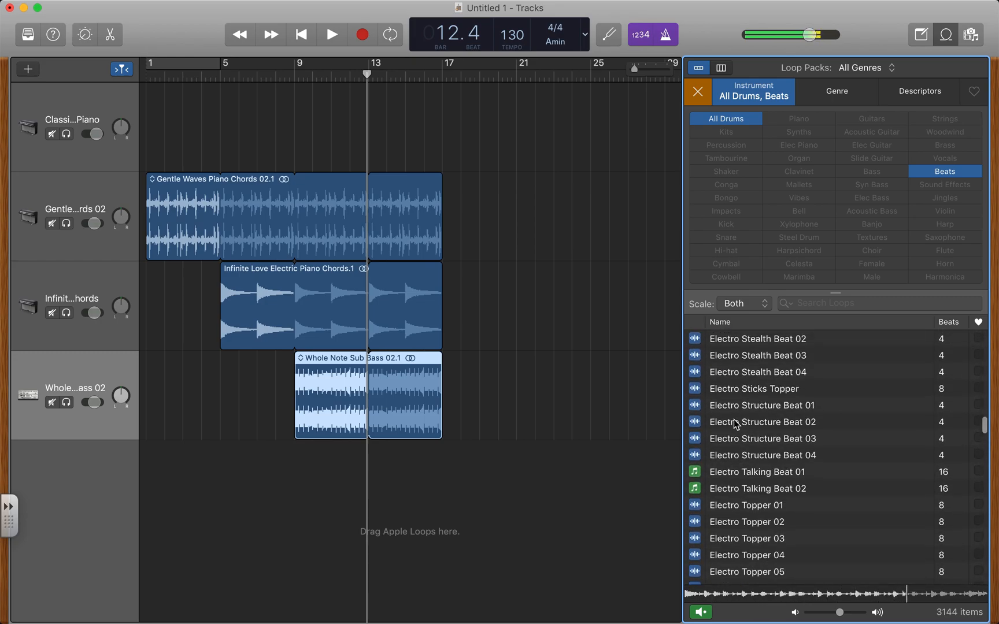
pyautogui.click(735, 407)
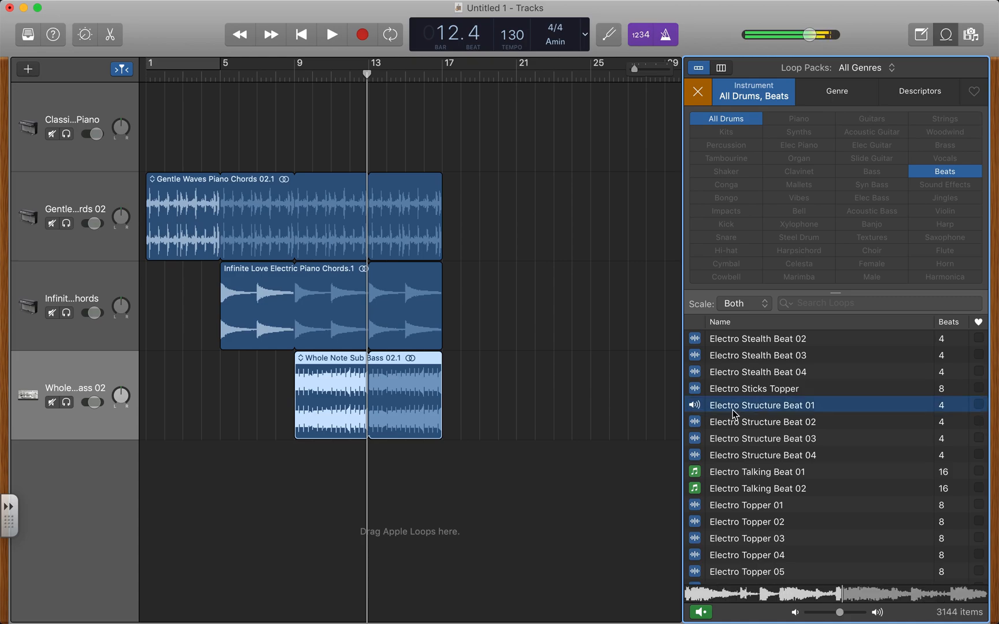
pyautogui.click(733, 425)
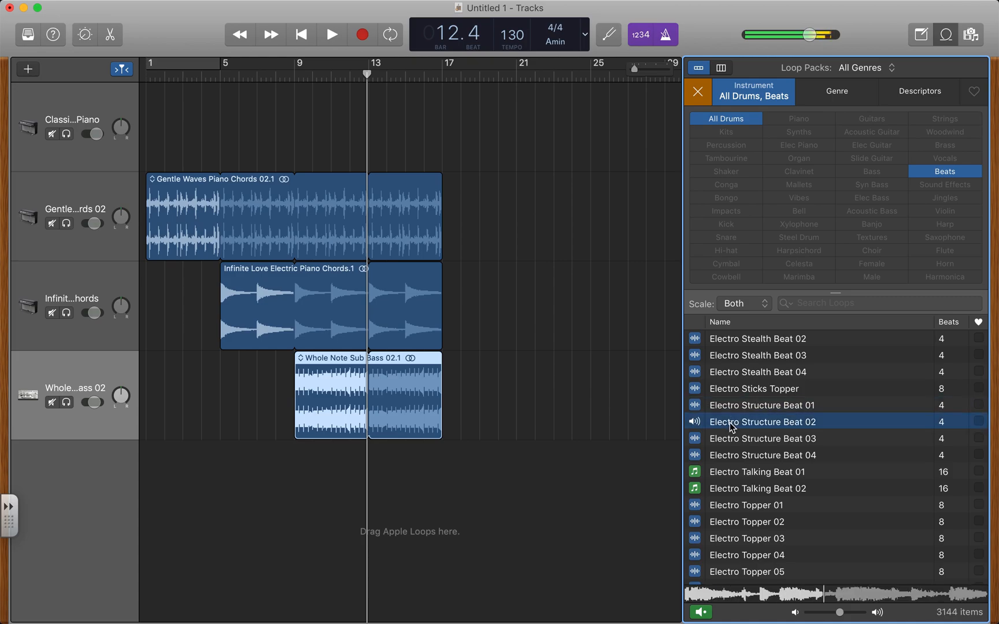
pyautogui.click(732, 441)
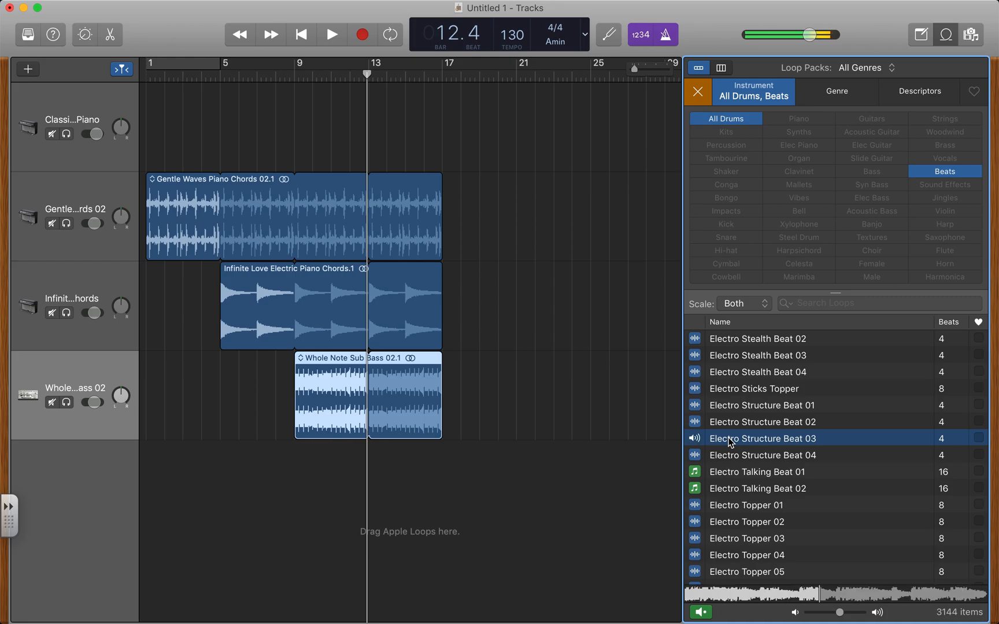
pyautogui.press('Down')
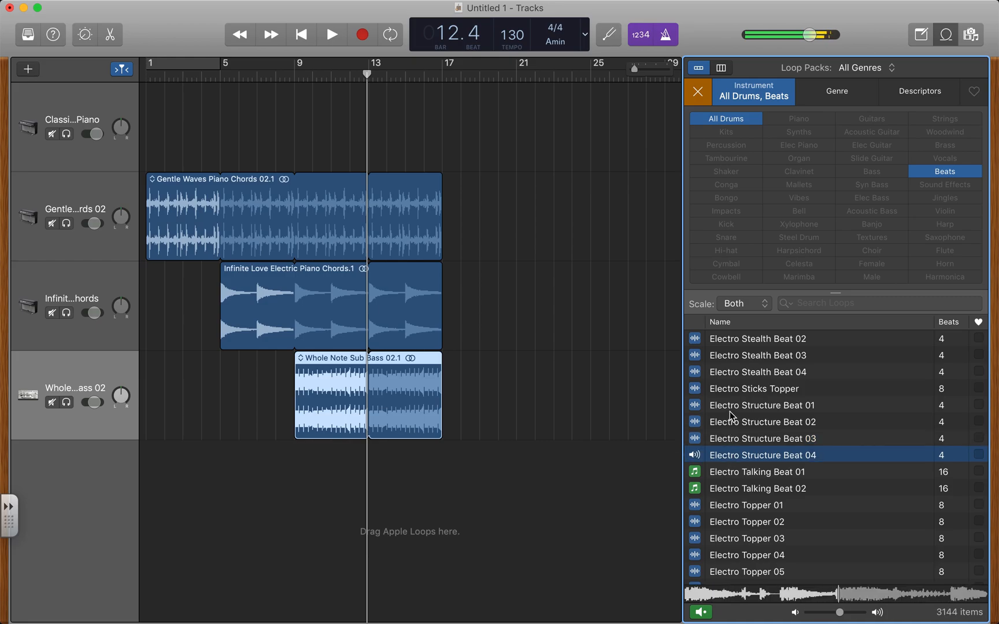
# Preview the Electro Dub Beat, Electro Beat 01 and Electro Bass Bin Drum 04 loops.
pyautogui.scroll(10, 731, 415)
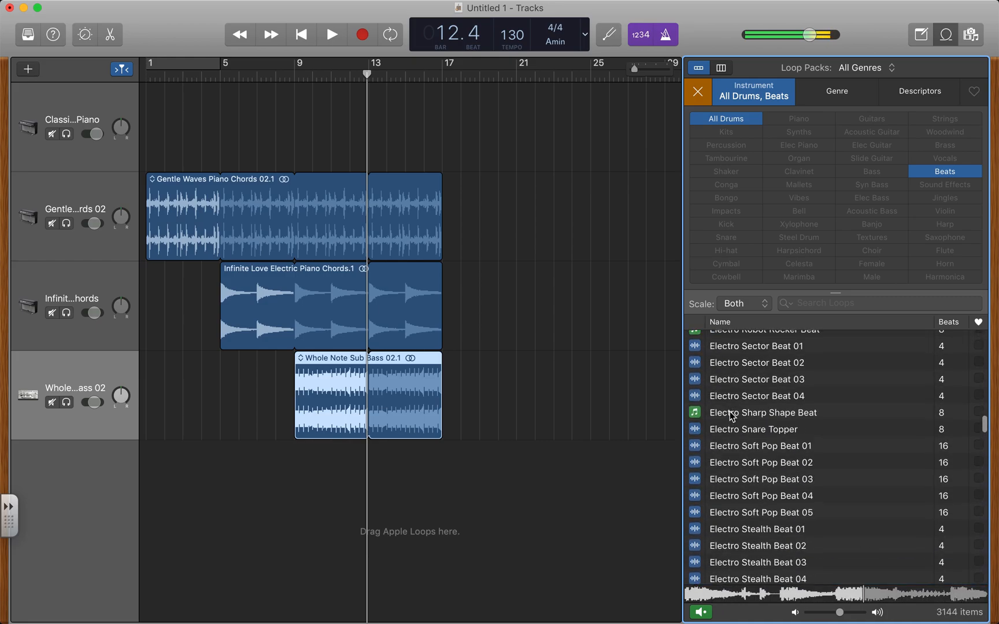
pyautogui.scroll(6, 731, 415)
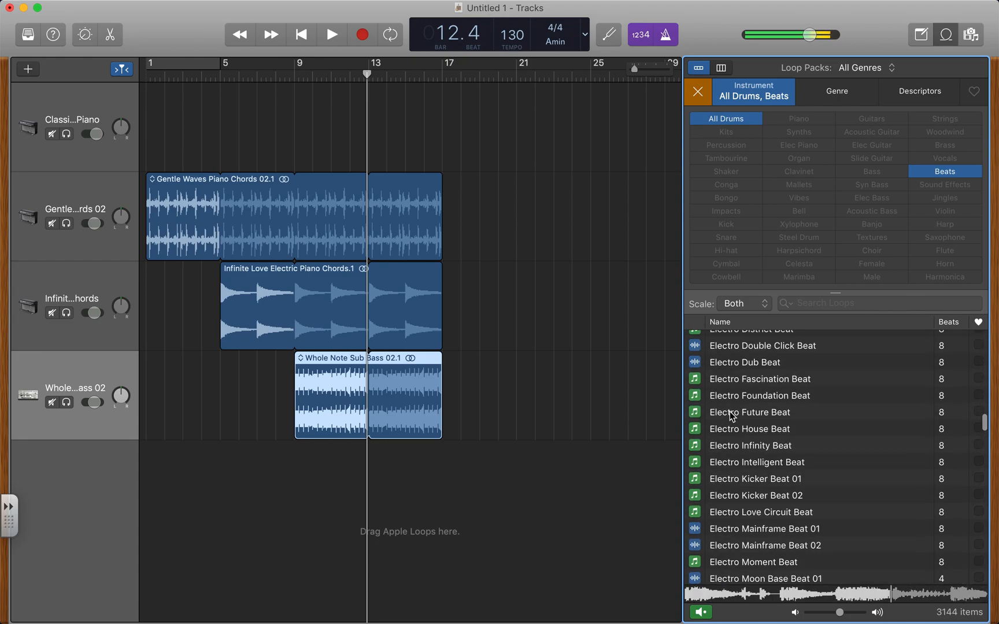
pyautogui.scroll(2, 732, 415)
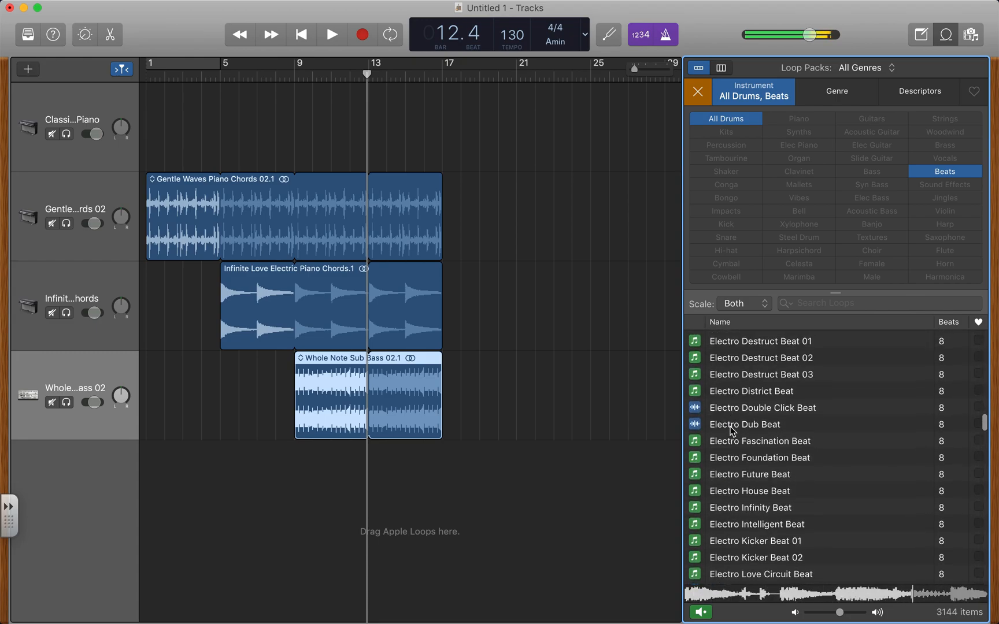
pyautogui.click(732, 429)
pyautogui.scroll(3, 733, 382)
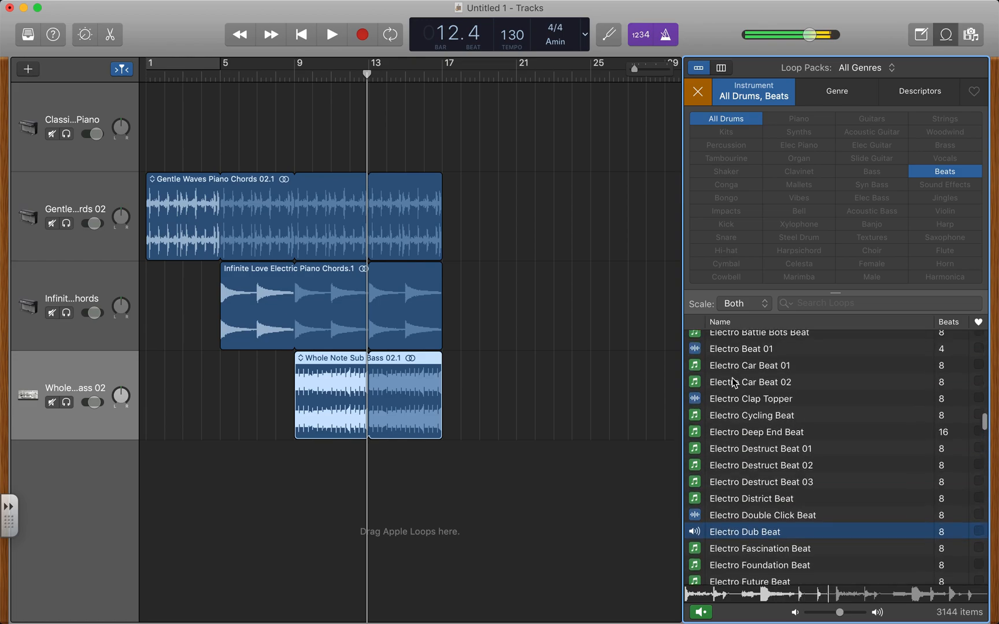
pyautogui.click(733, 382)
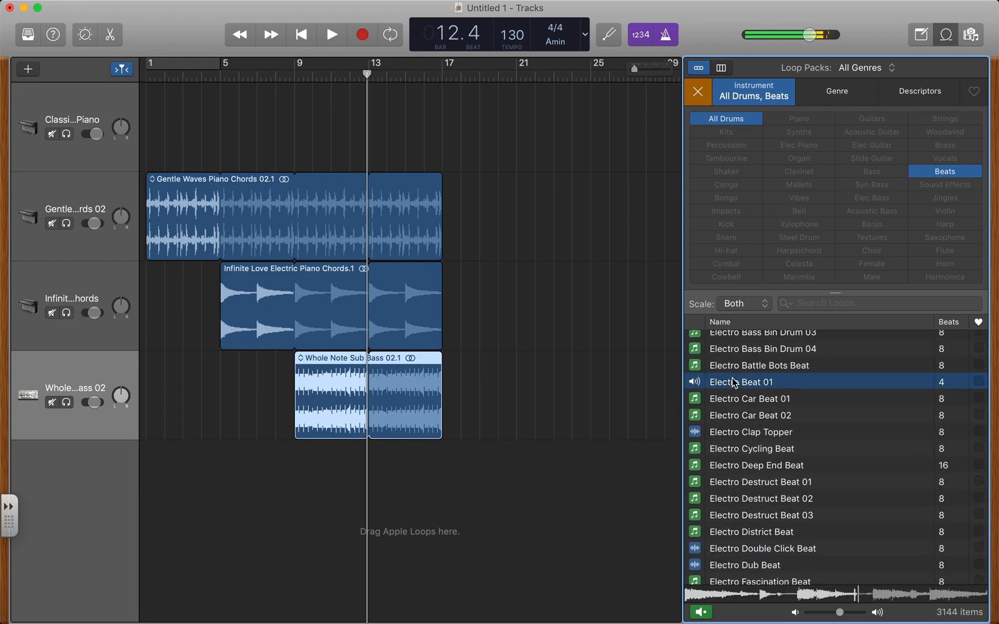
pyautogui.click(735, 351)
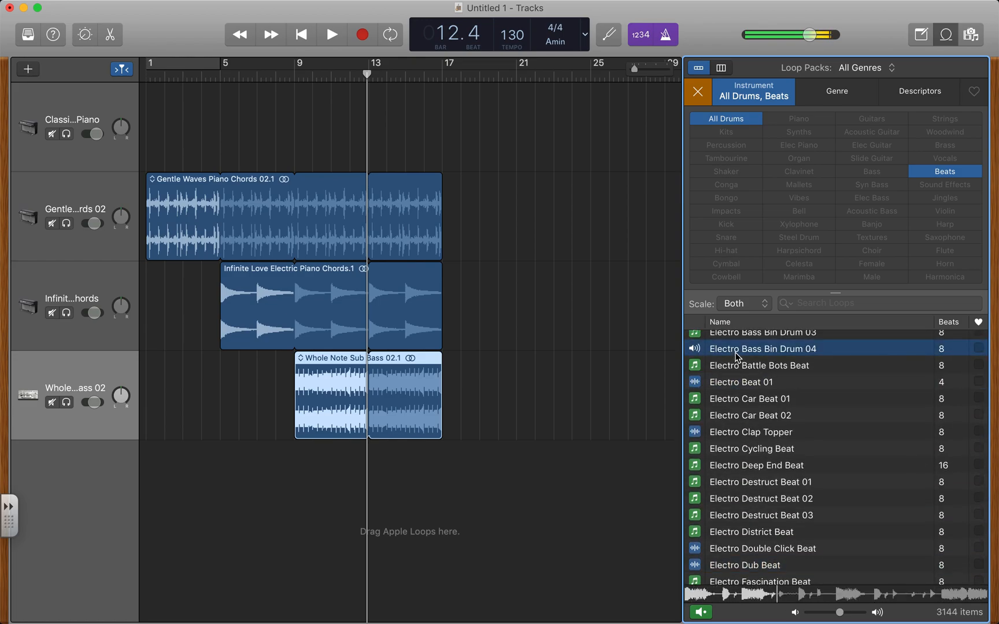
pyautogui.scroll(2, 736, 356)
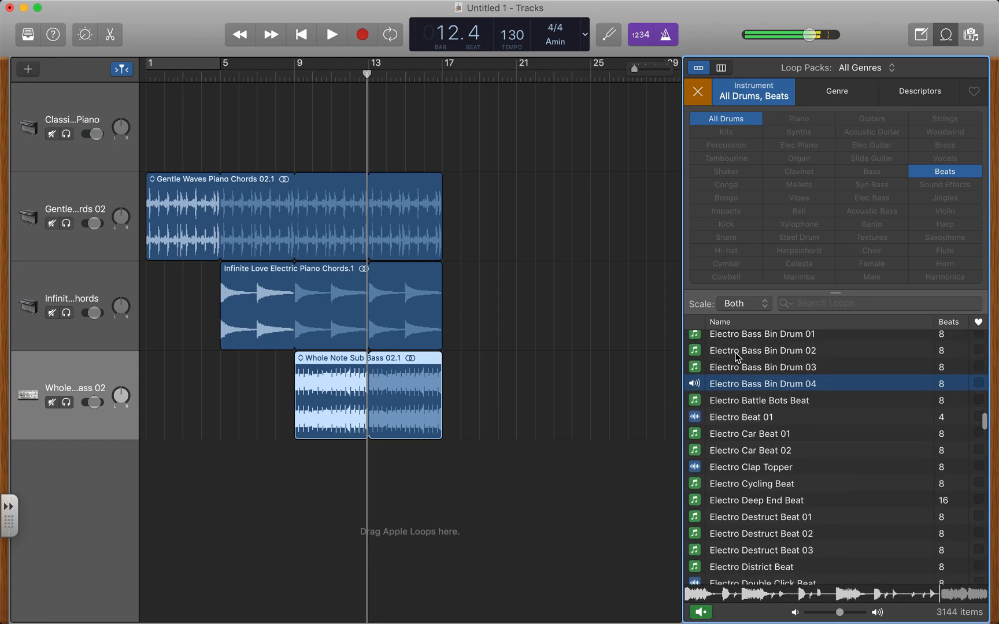
# Preview Electric Deep Beat and place it on a new track at bar 13, looped up to bar 17.
pyautogui.scroll(5, 737, 398)
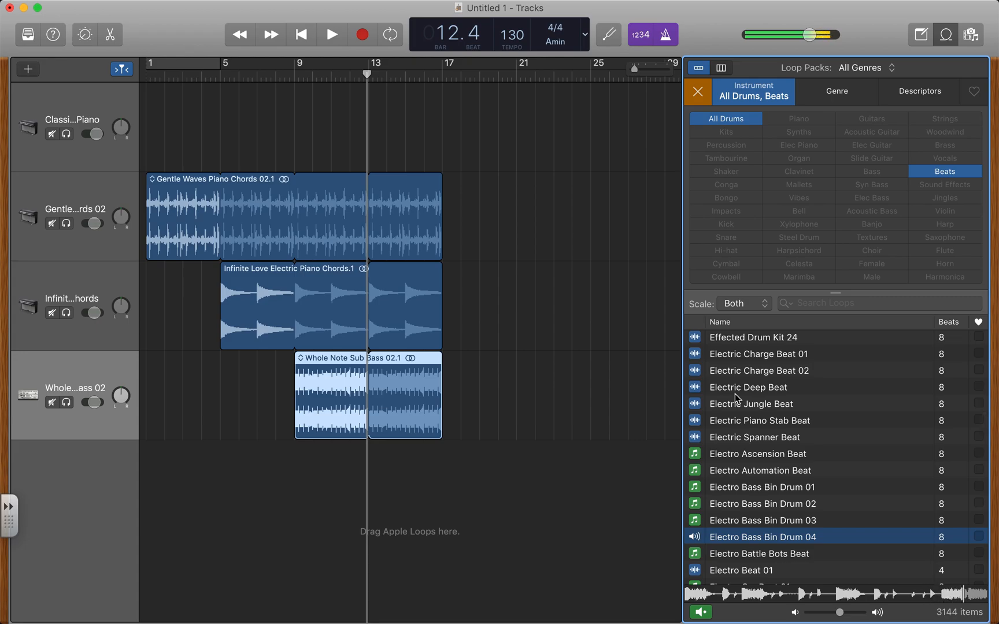
pyautogui.click(736, 391)
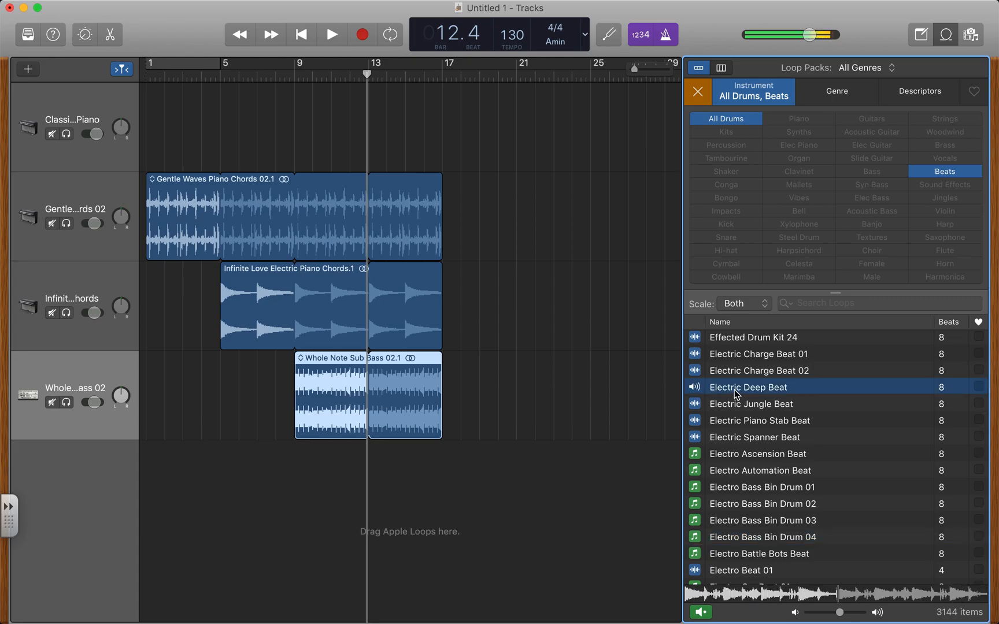
pyautogui.moveTo(736, 394); pyautogui.dragTo(443, 456)
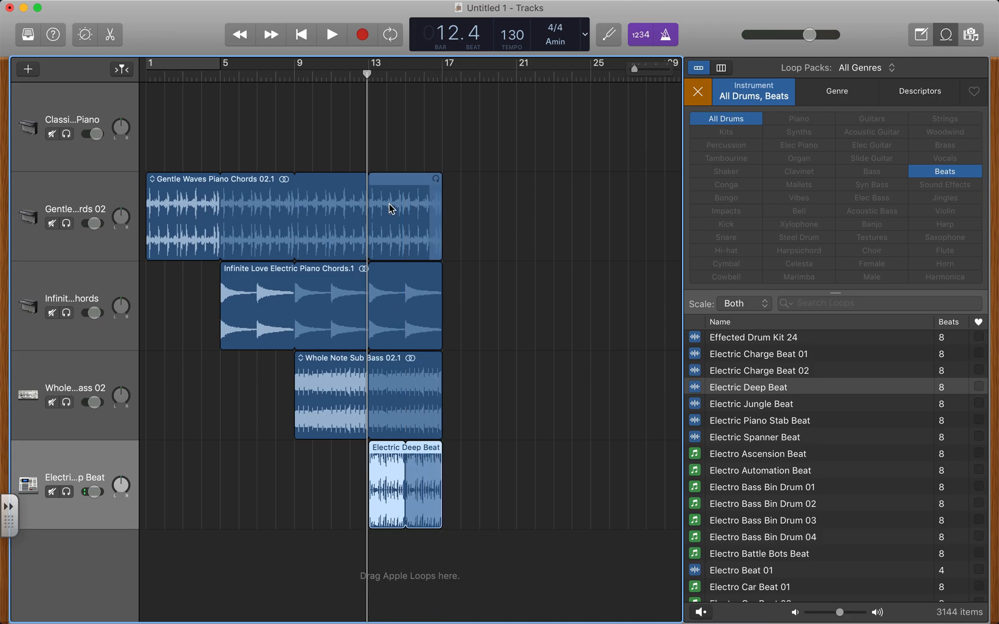
# Play the song from the start and extend the loops on all four filled tracks to bar 21.
pyautogui.click(304, 35)
pyautogui.click(332, 36)
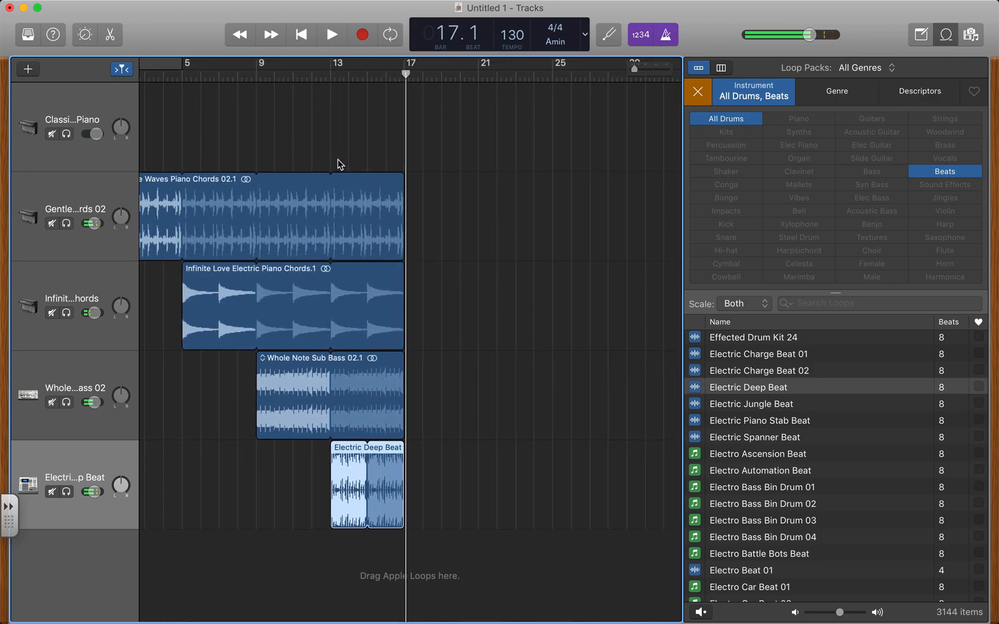
pyautogui.moveTo(349, 158); pyautogui.dragTo(435, 557)
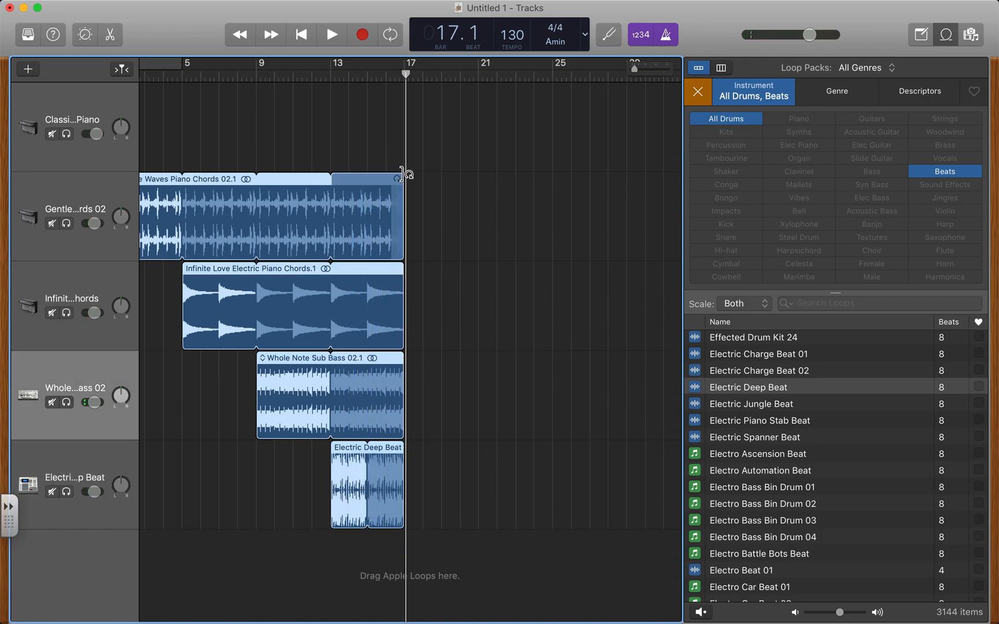
pyautogui.moveTo(405, 173); pyautogui.dragTo(478, 184)
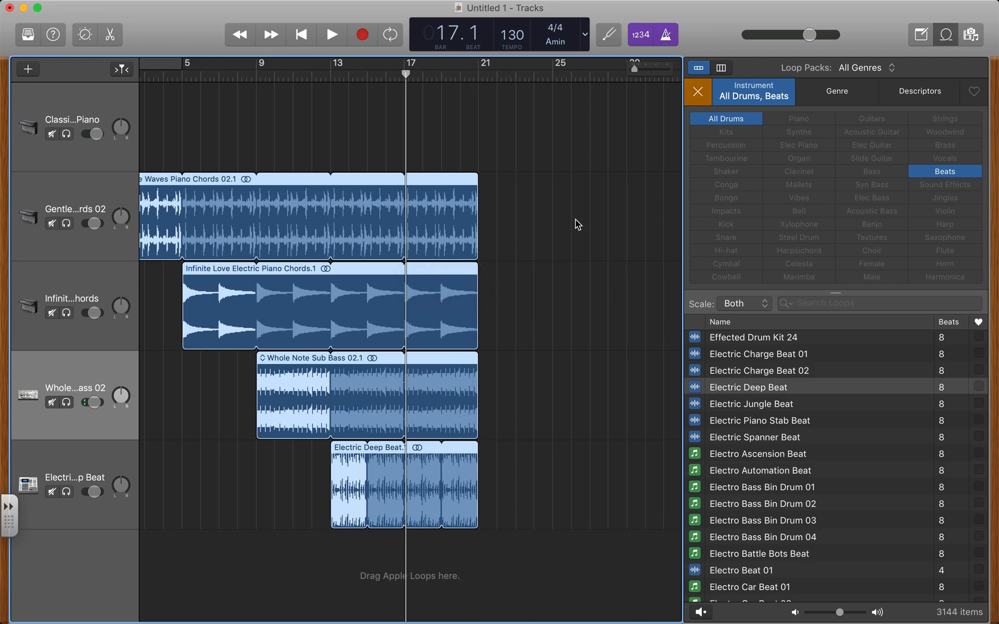
# Clear the loop filters, copy "Voltmetre Bass" from the note pad and search the loops for it.
pyautogui.click(699, 94)
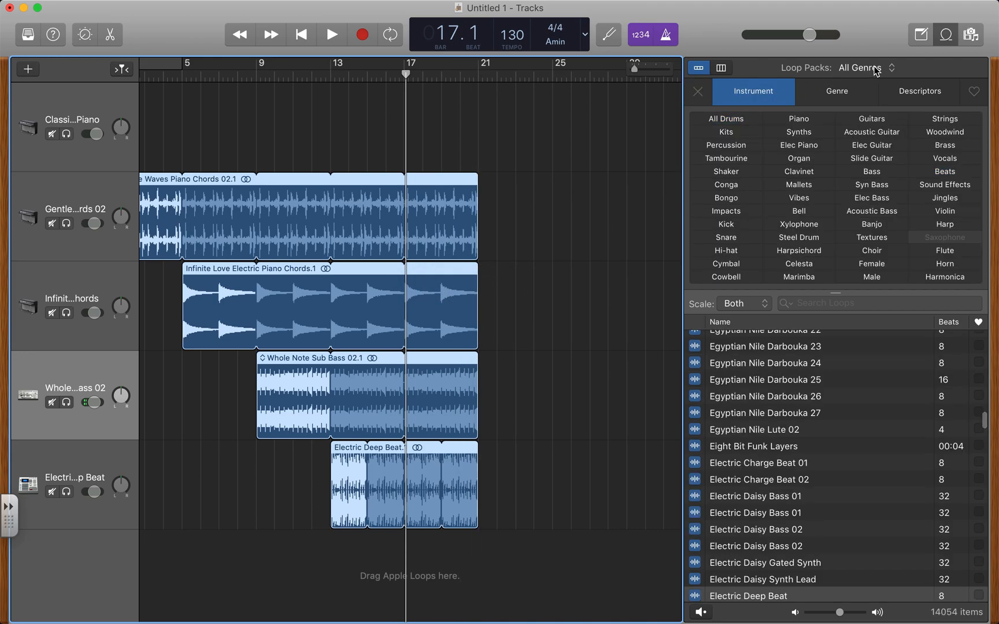
pyautogui.click(920, 36)
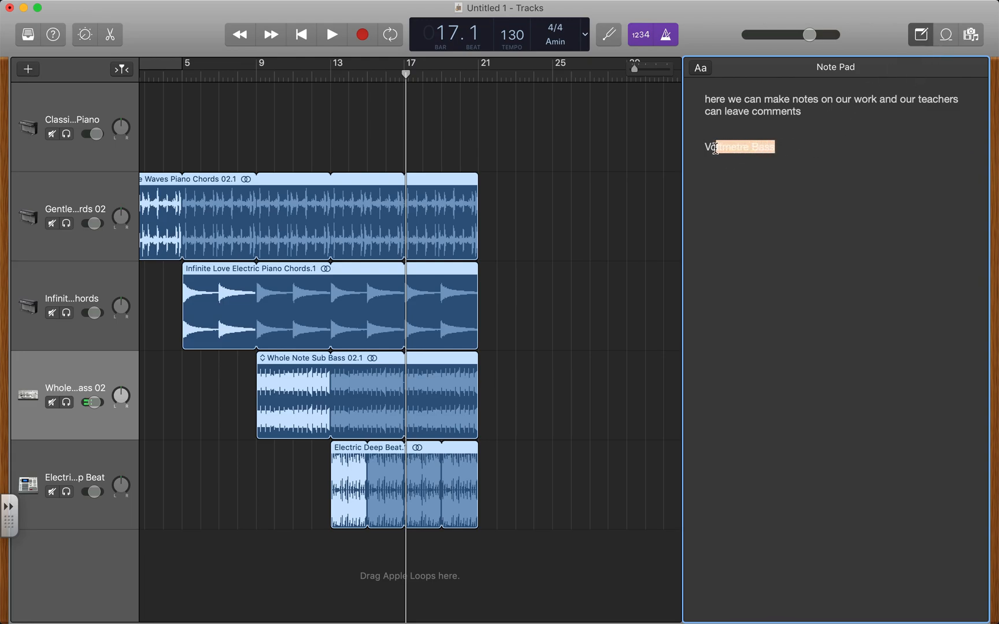
pyautogui.rightClick(713, 148)
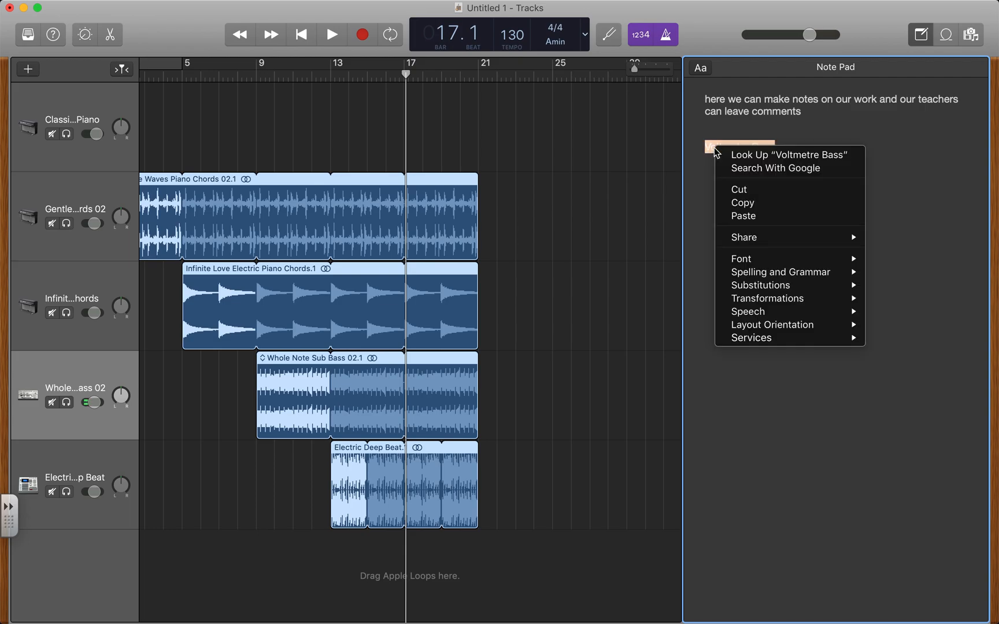
pyautogui.click(742, 203)
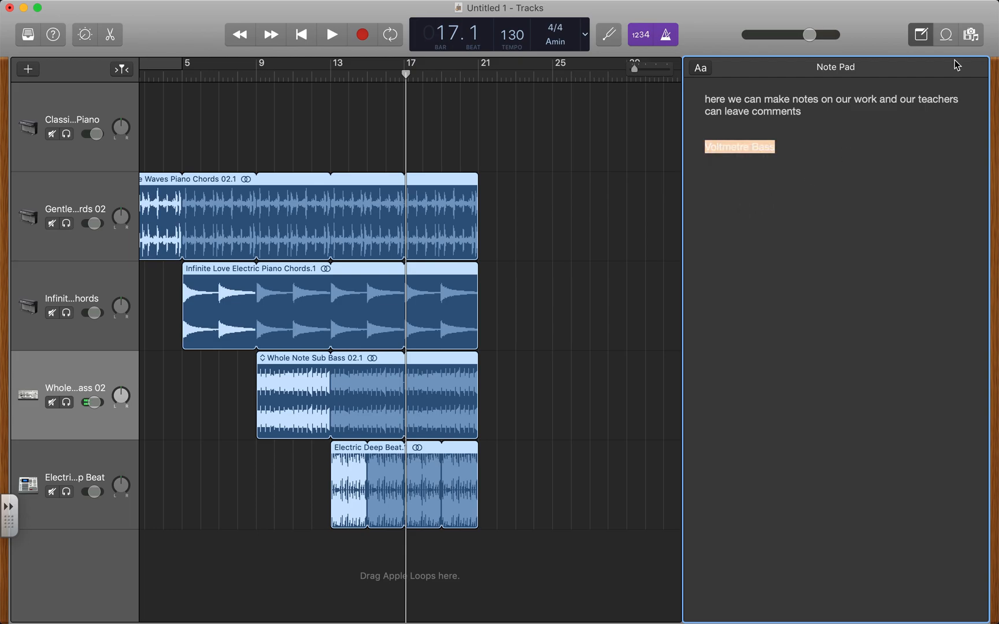
pyautogui.click(946, 36)
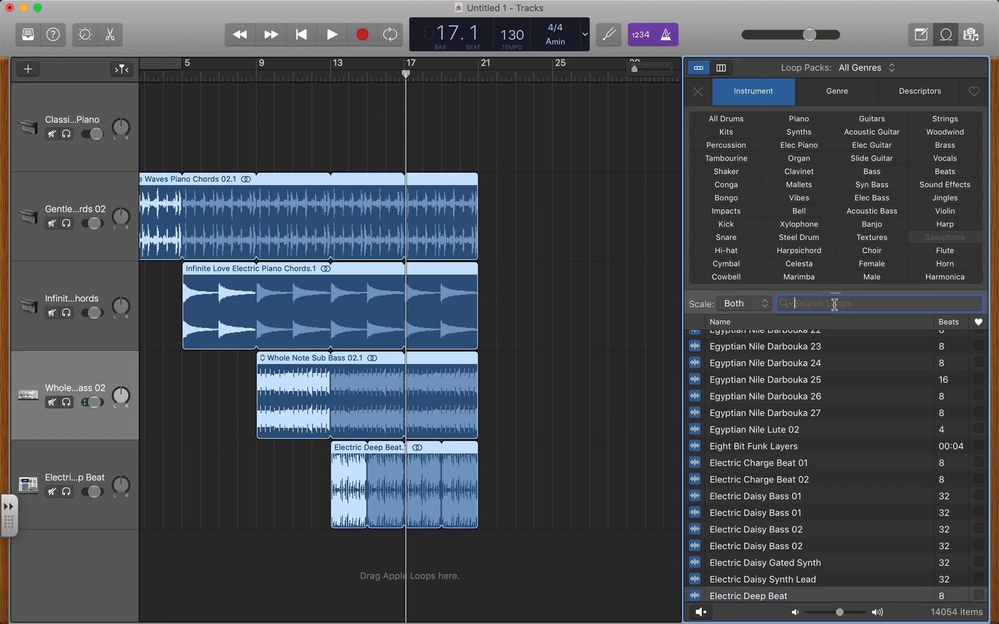
pyautogui.rightClick(834, 305)
pyautogui.click(850, 338)
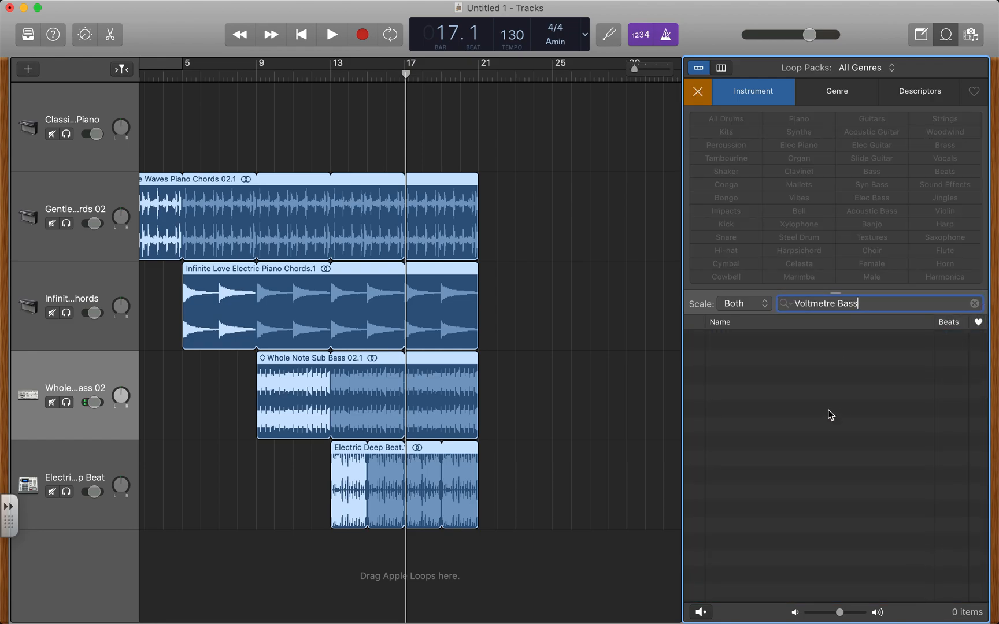
# Search the loops for "vol", audition the meter basses and place Voltmeter Sequence Bass on a new track at bar 17.
pyautogui.click(699, 92)
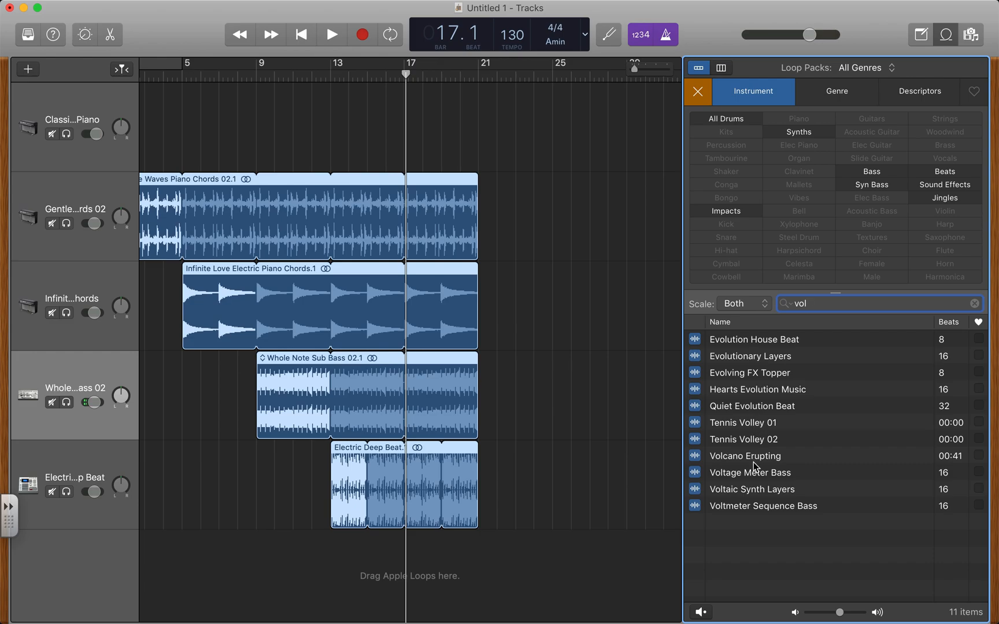
pyautogui.click(754, 480)
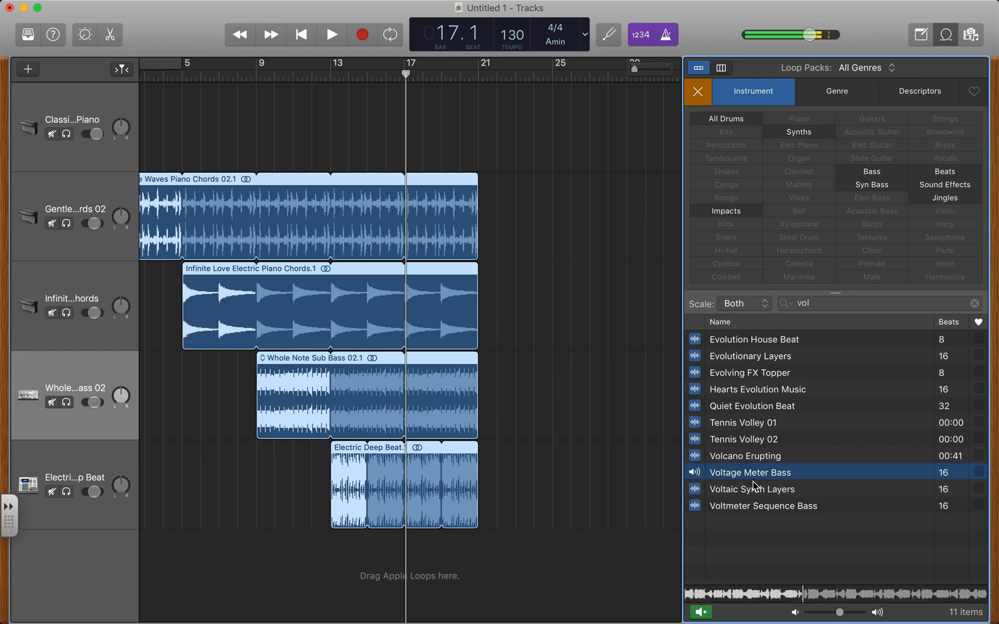
pyautogui.click(755, 507)
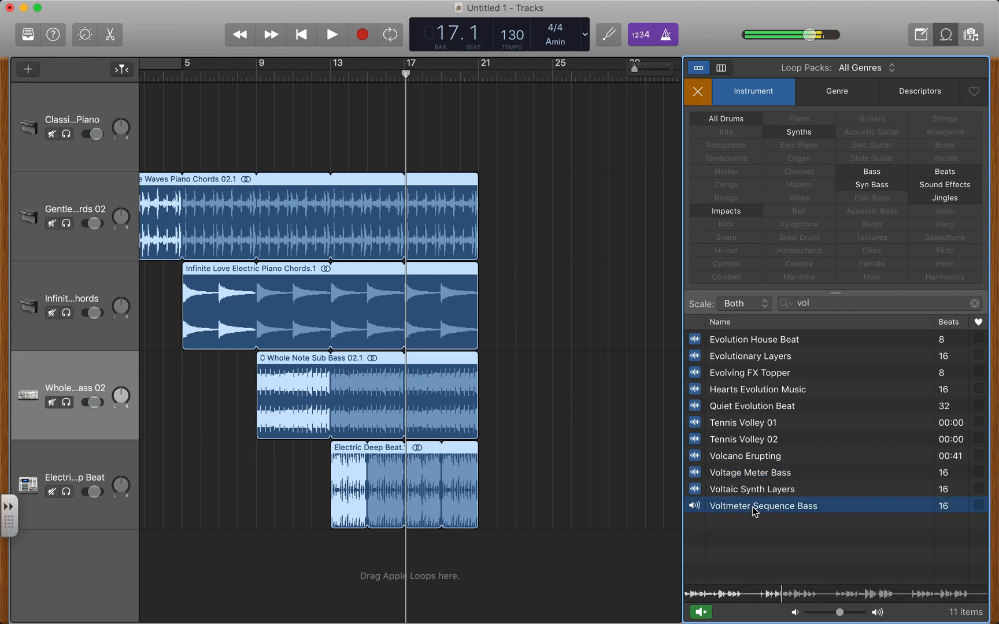
pyautogui.moveTo(732, 516); pyautogui.dragTo(572, 563)
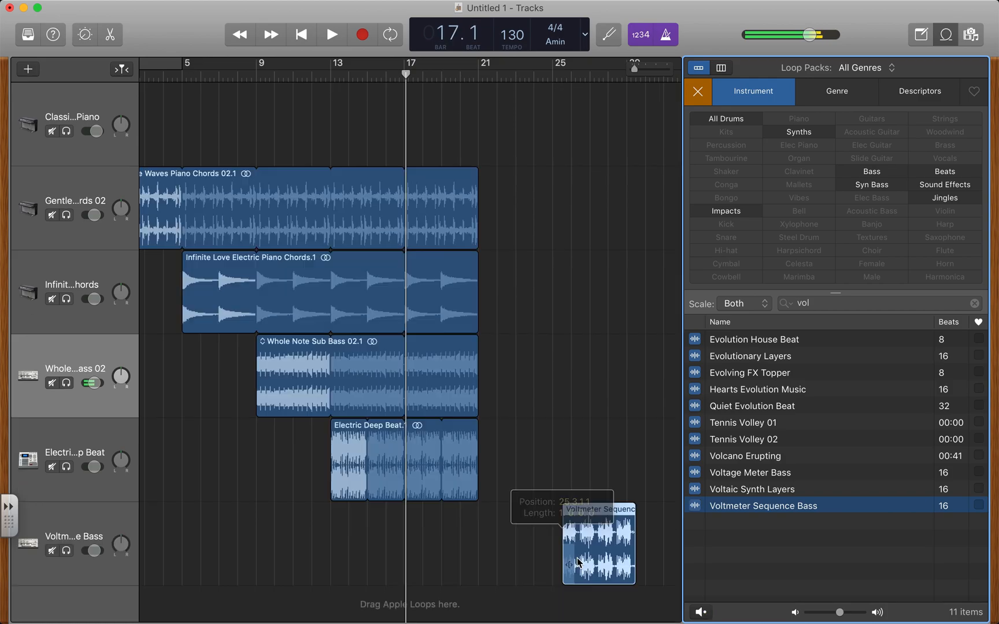
pyautogui.moveTo(603, 520); pyautogui.dragTo(445, 517)
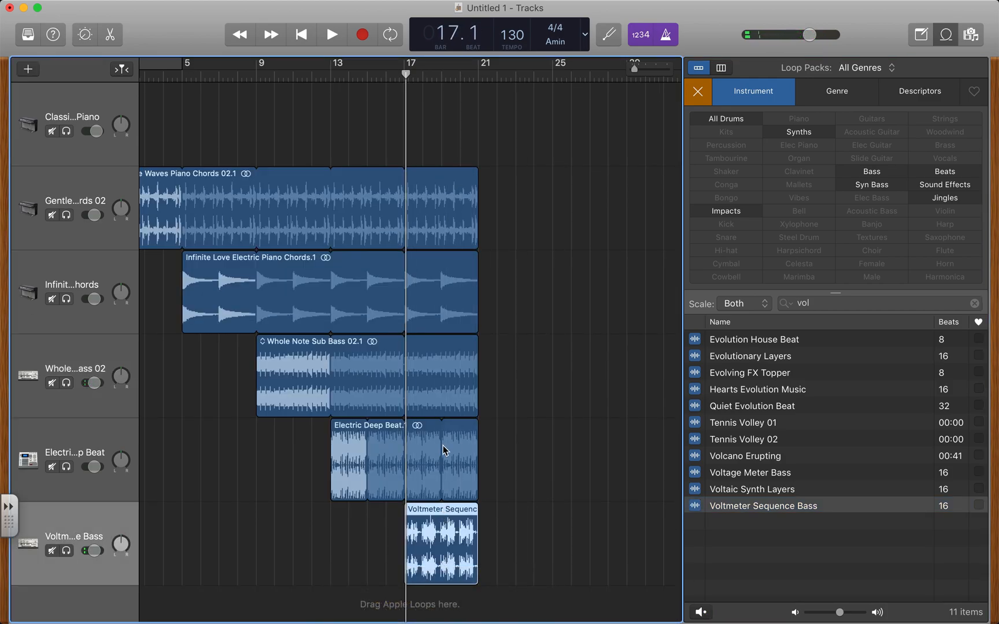
# Play the song from bar 9 and clear the loop search.
pyautogui.moveTo(405, 74); pyautogui.dragTo(255, 80)
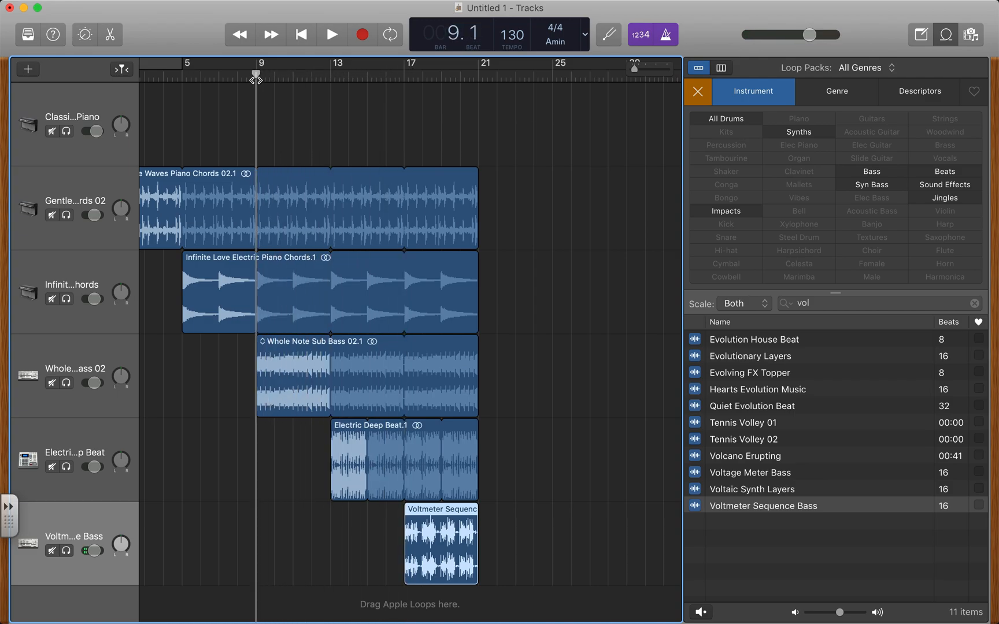
pyautogui.press('space')
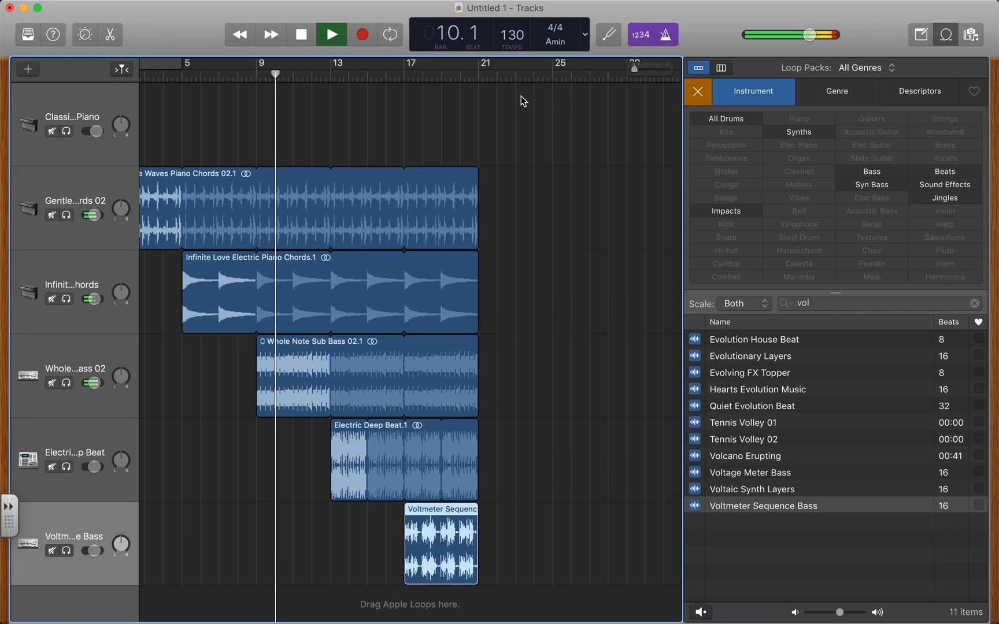
pyautogui.click(702, 94)
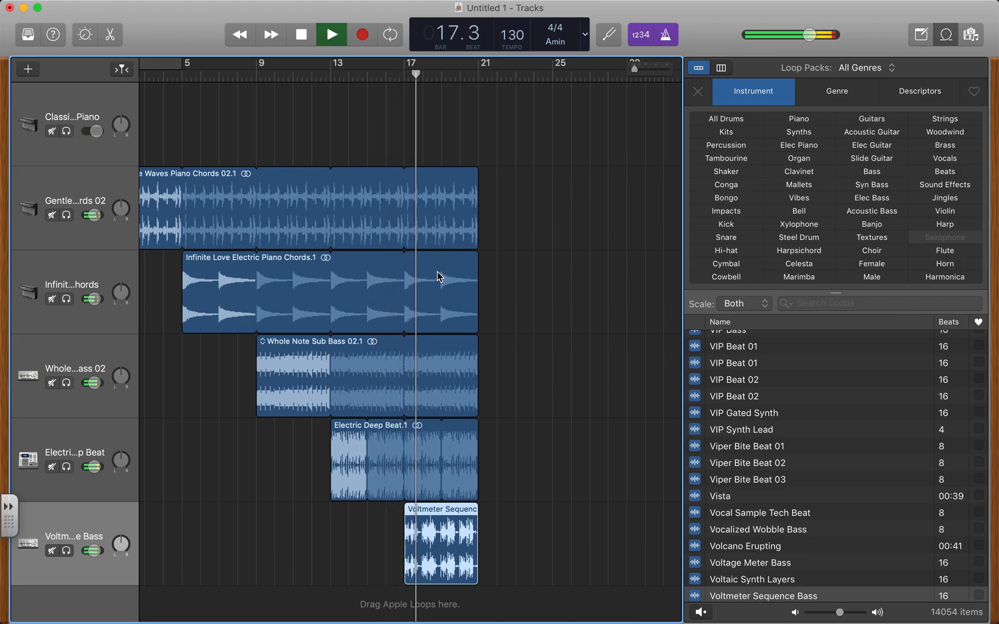
# Slightly raise the Voltmeter Sequence Bass track's volume and extend the loops on all five filled tracks to bar 25.
pyautogui.moveTo(95, 551); pyautogui.dragTo(97, 551)
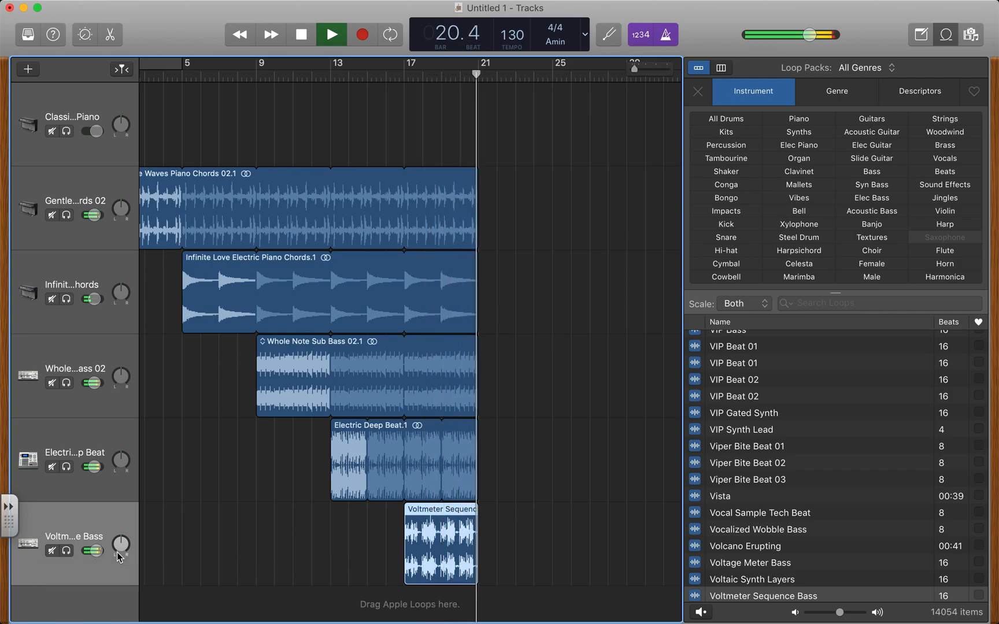
pyautogui.moveTo(445, 144); pyautogui.dragTo(503, 566)
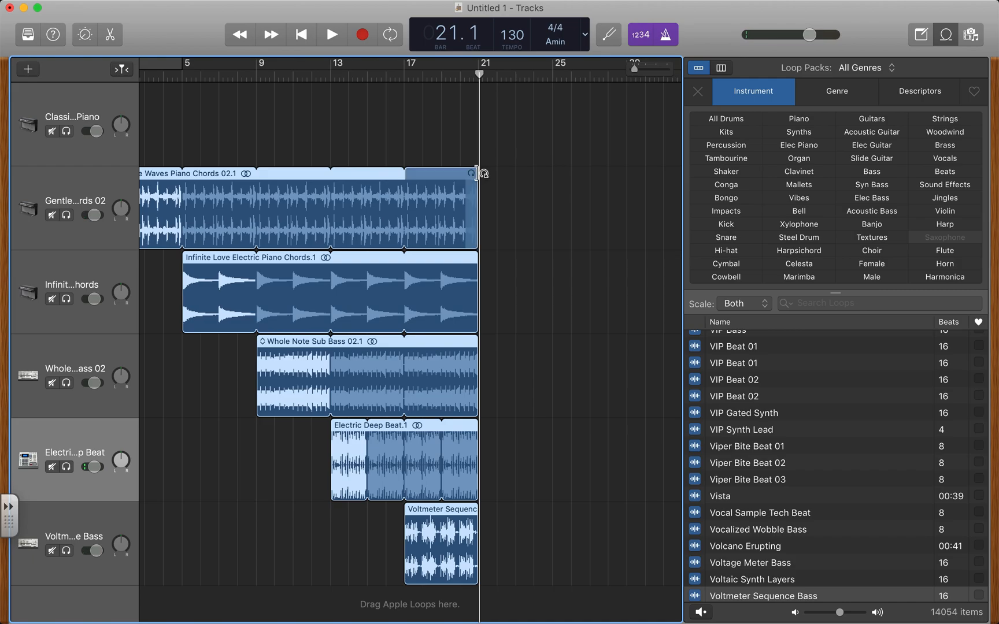
pyautogui.moveTo(475, 173); pyautogui.dragTo(549, 188)
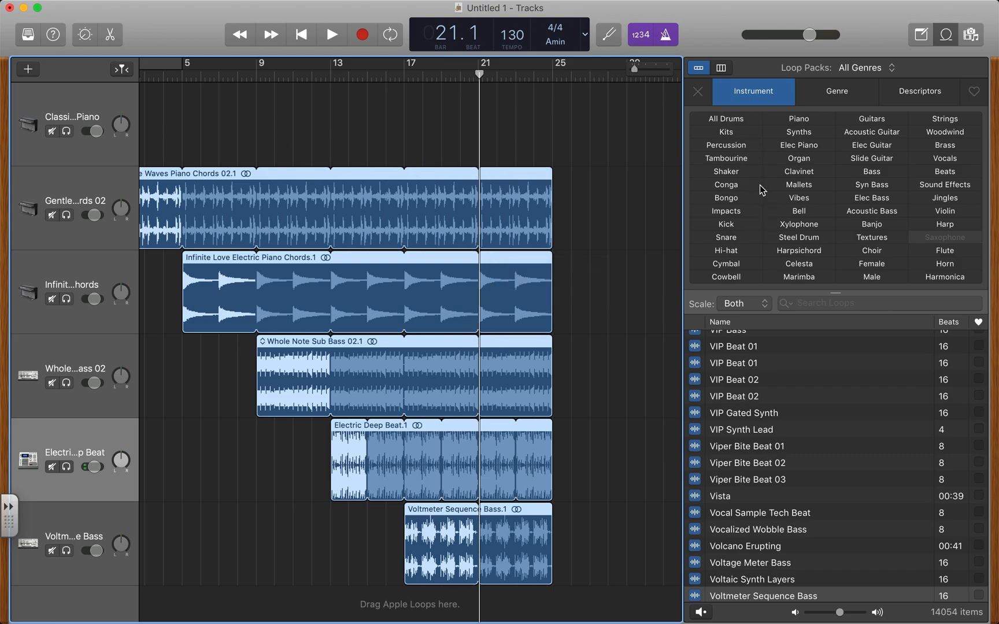
# Filter the loops to male vocals and preview Nathan Lyric 01, 19 and 20.
pyautogui.click(936, 160)
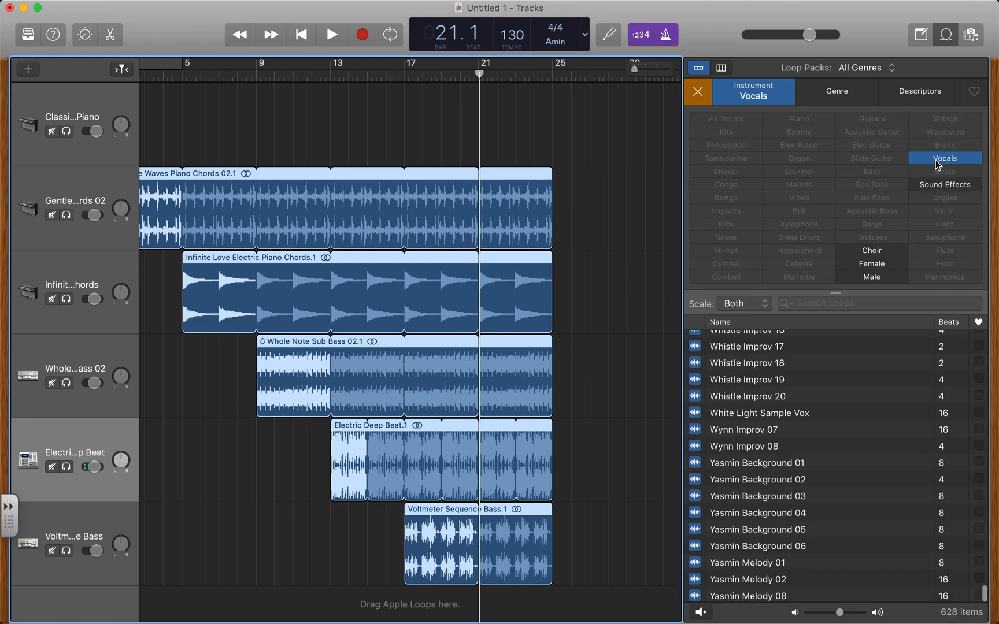
pyautogui.click(874, 277)
pyautogui.scroll(20, 830, 399)
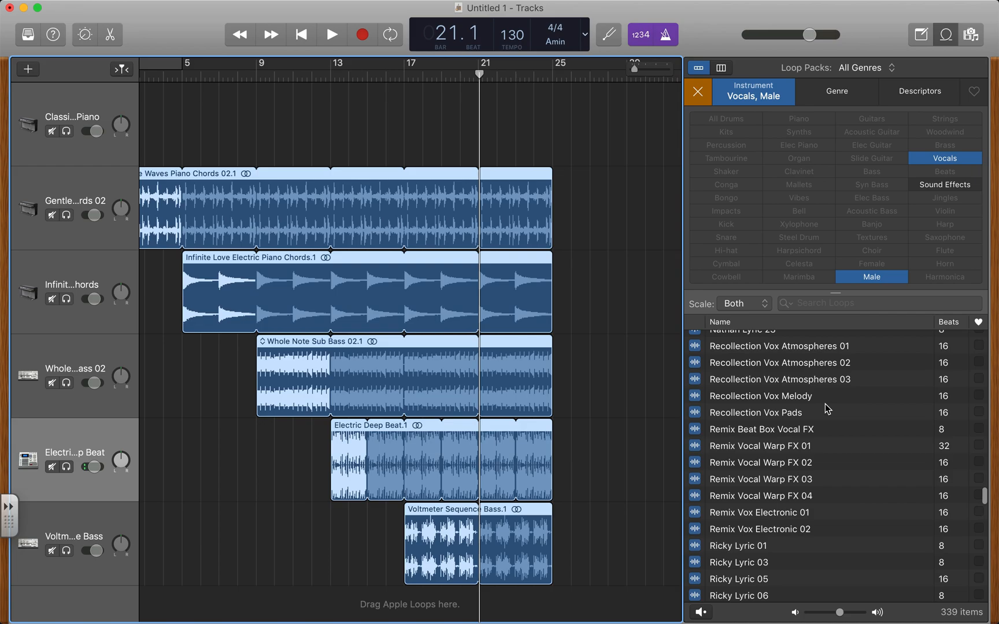
pyautogui.scroll(5, 828, 408)
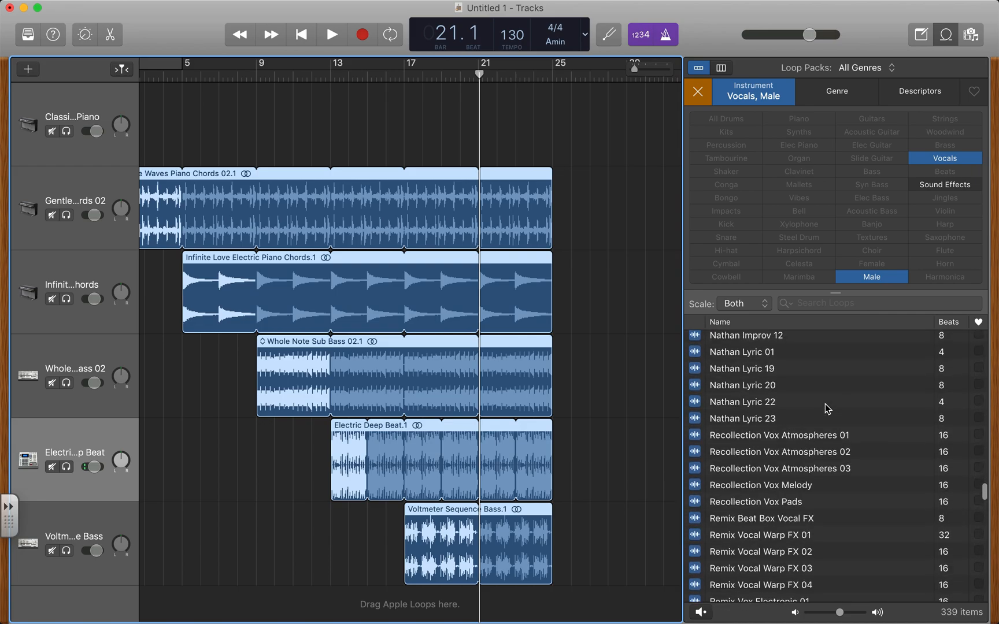
pyautogui.scroll(2, 828, 409)
pyautogui.click(752, 383)
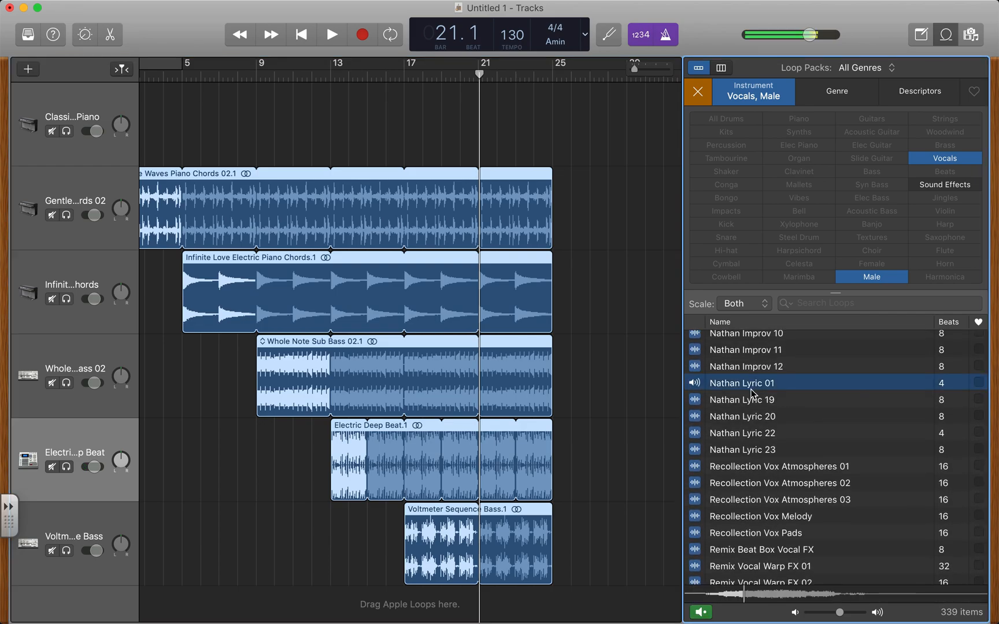
pyautogui.click(749, 401)
pyautogui.click(749, 417)
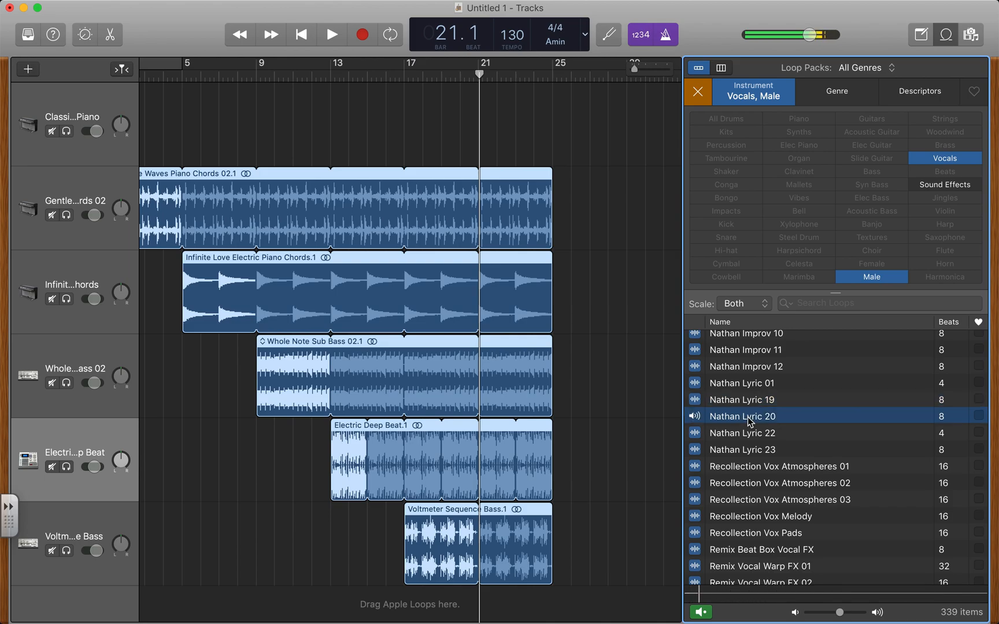
# Preview the male vocal loops Nathan Lyric 22, 20, 23 and 01, and Nathan Improv 01.
pyautogui.click(750, 435)
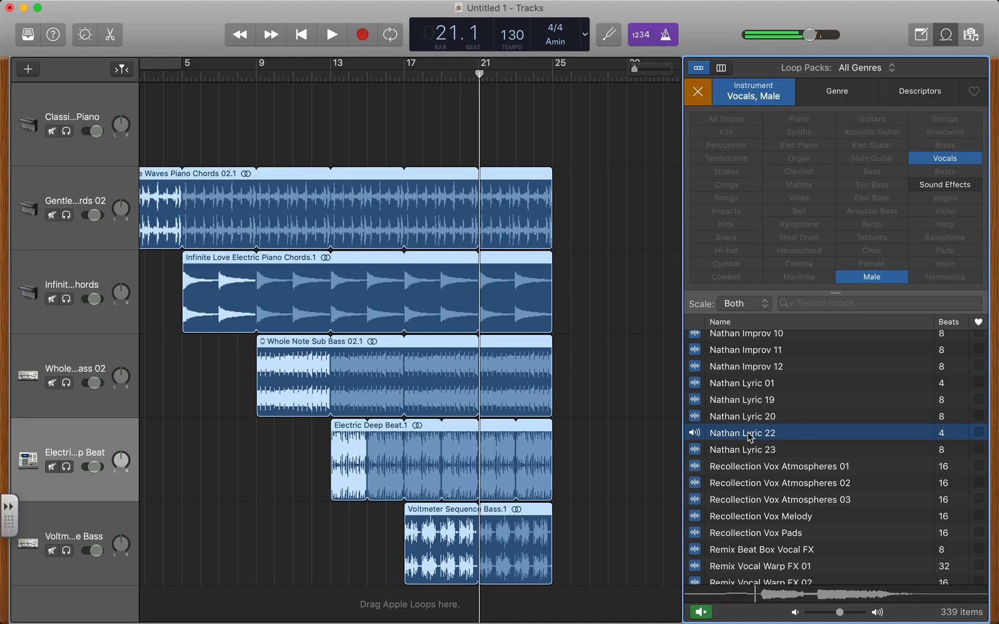
pyautogui.click(749, 418)
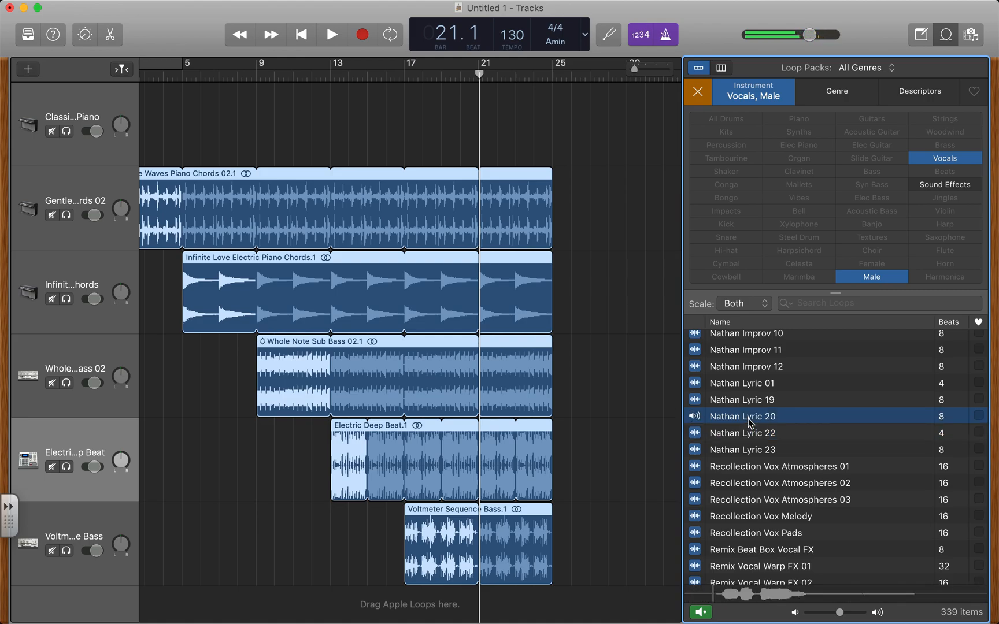
pyautogui.click(748, 436)
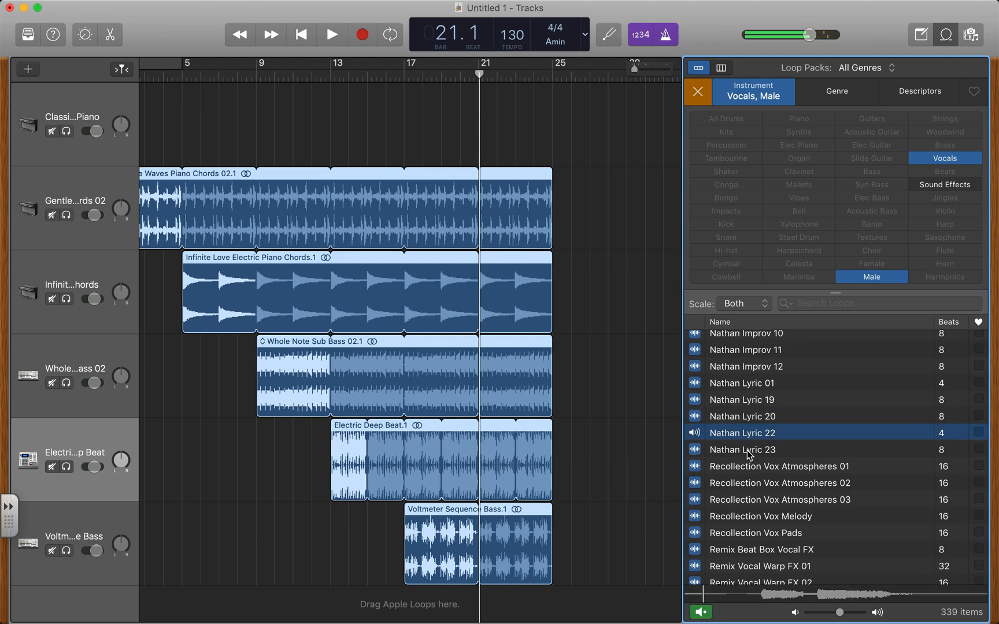
pyautogui.click(749, 452)
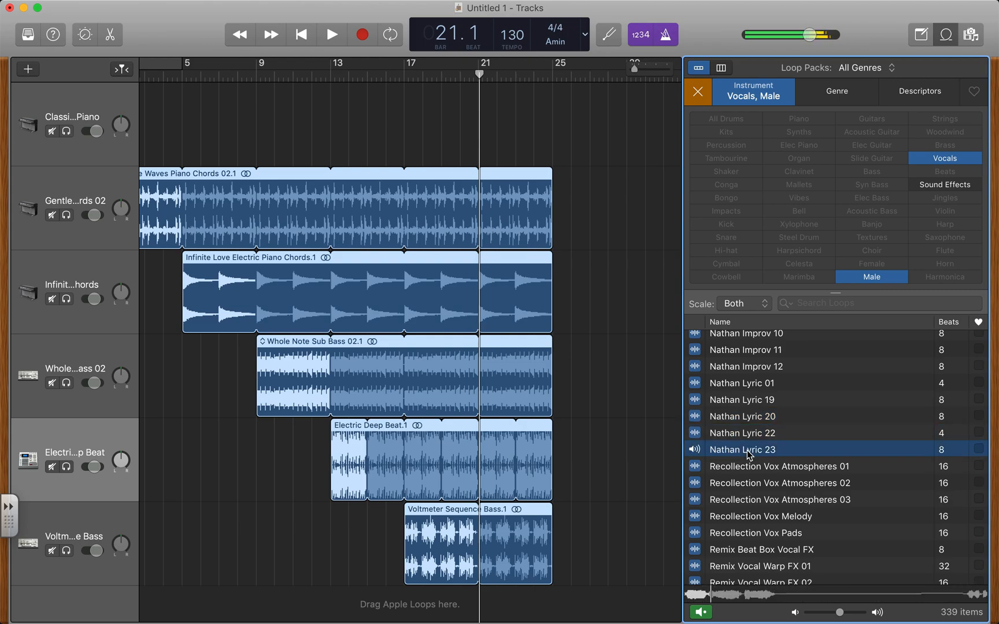
pyautogui.click(744, 386)
pyautogui.scroll(5, 740, 373)
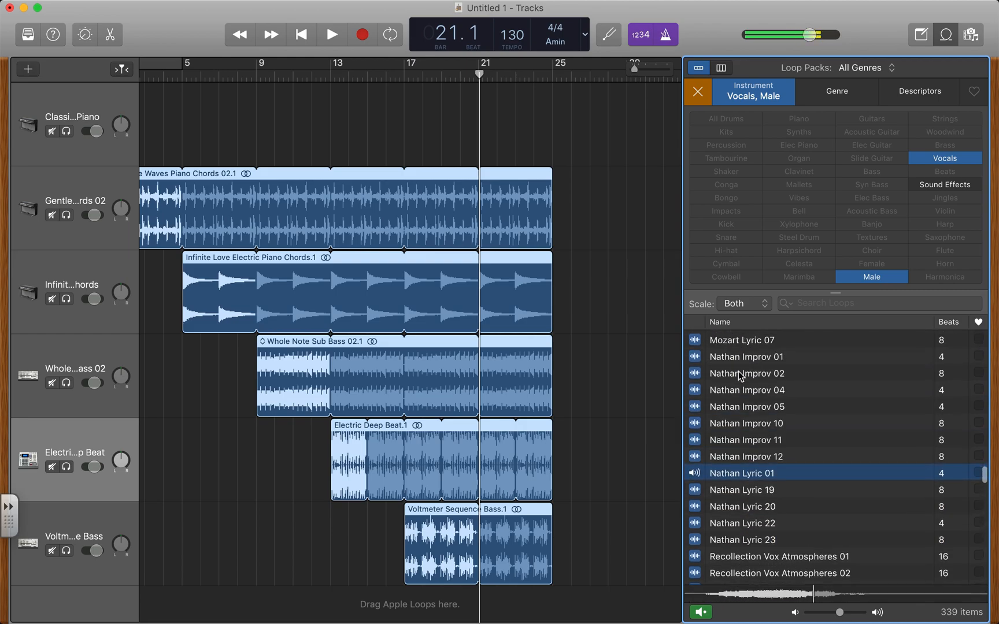
pyautogui.click(740, 366)
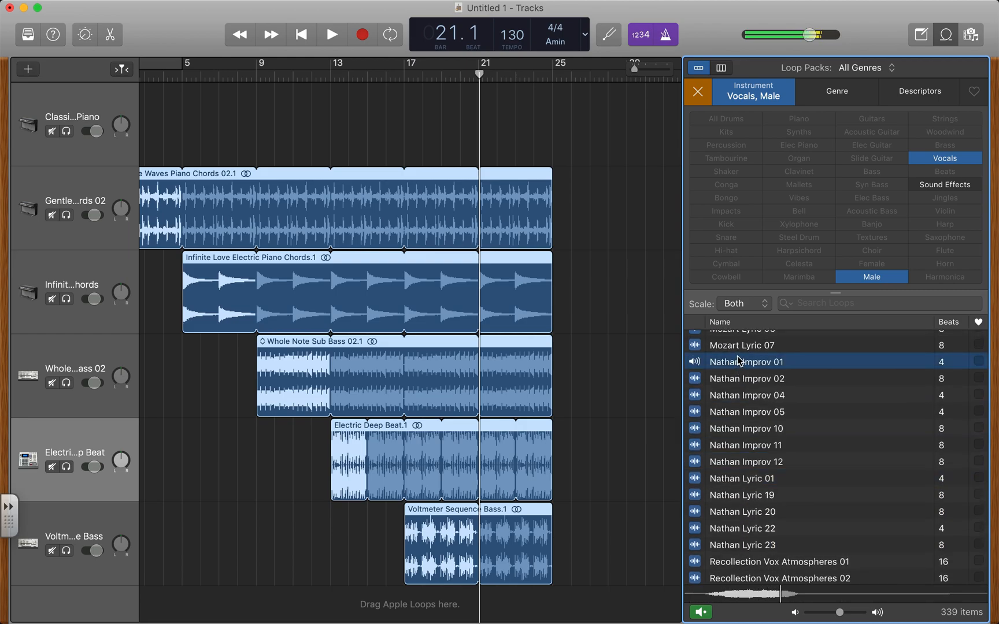
# Audition Mikal Lyric 54 and 47 to 50, and place Mikal Lyric 50 on a new track at bar 17.
pyautogui.scroll(10, 740, 359)
pyautogui.click(740, 363)
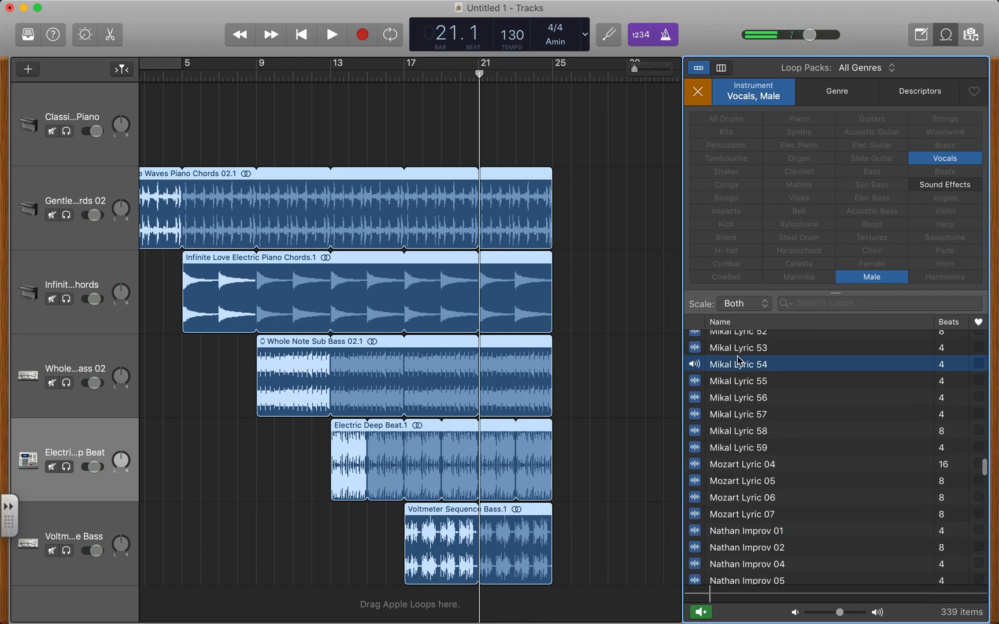
pyautogui.scroll(3, 738, 398)
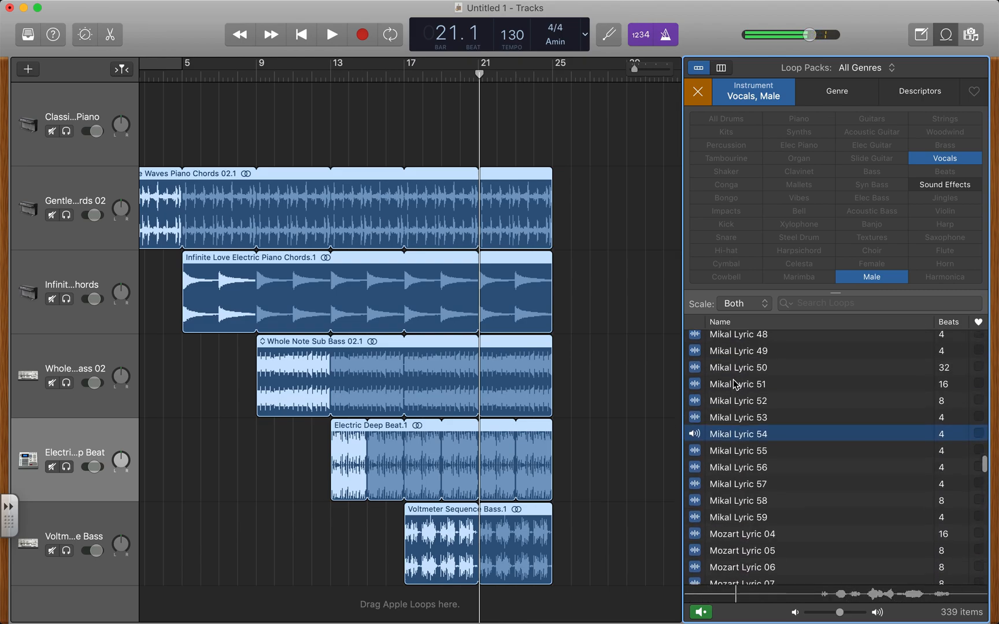
pyautogui.click(734, 368)
pyautogui.scroll(2, 734, 371)
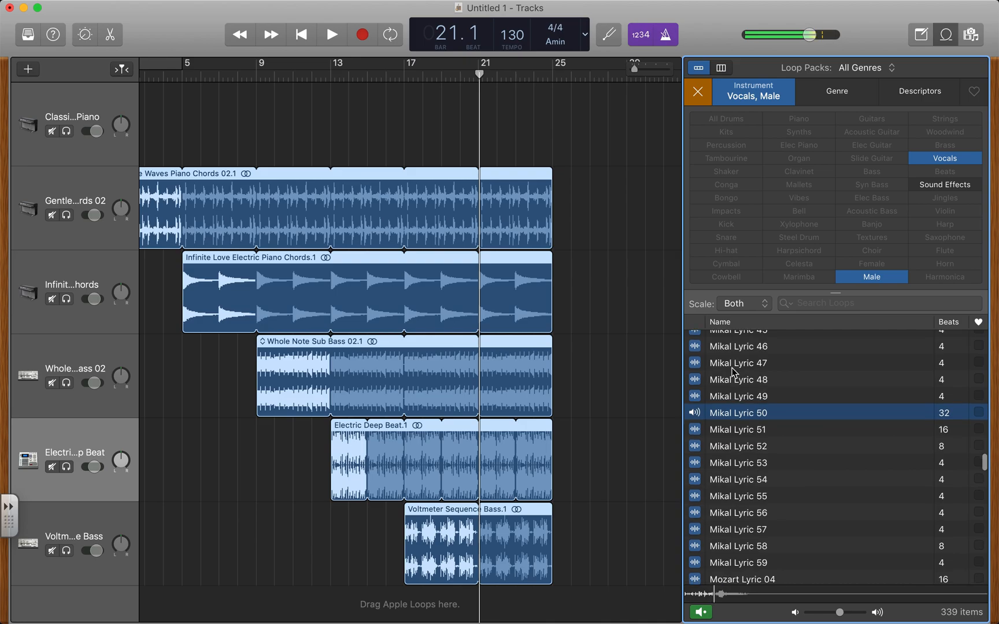
pyautogui.click(730, 382)
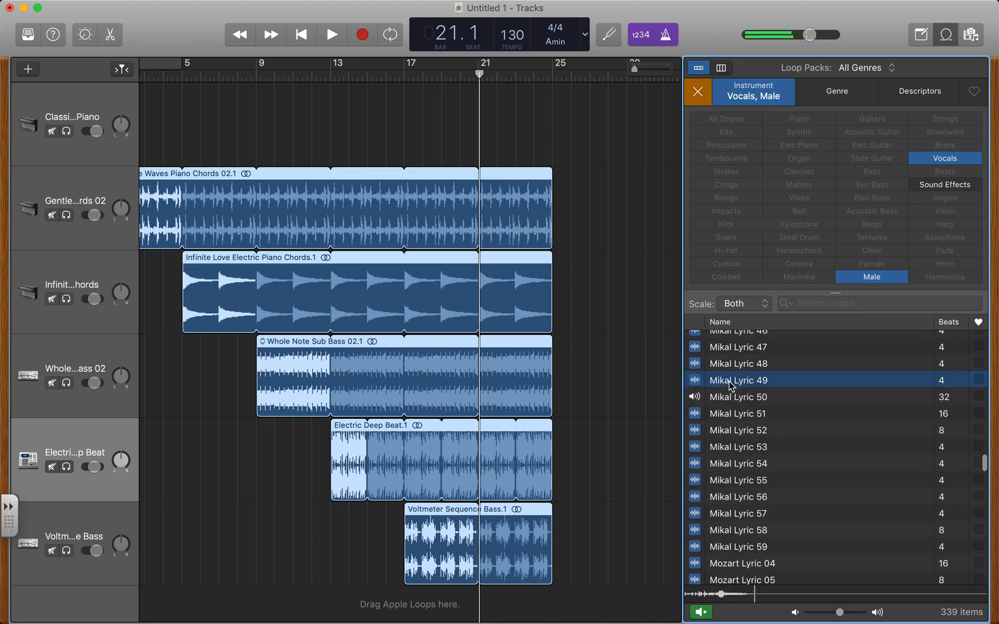
pyautogui.click(731, 365)
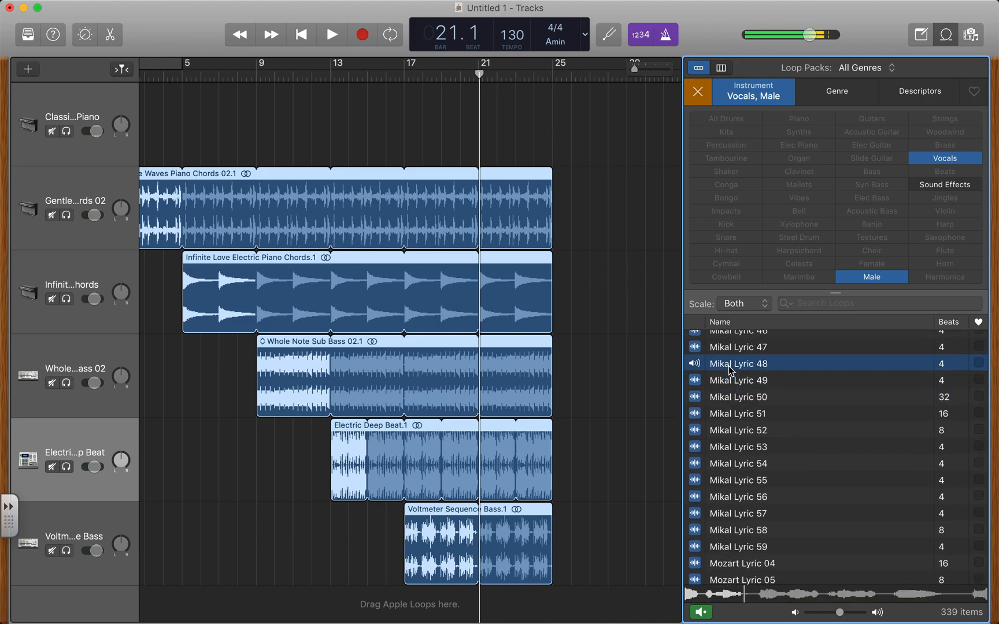
pyautogui.click(728, 350)
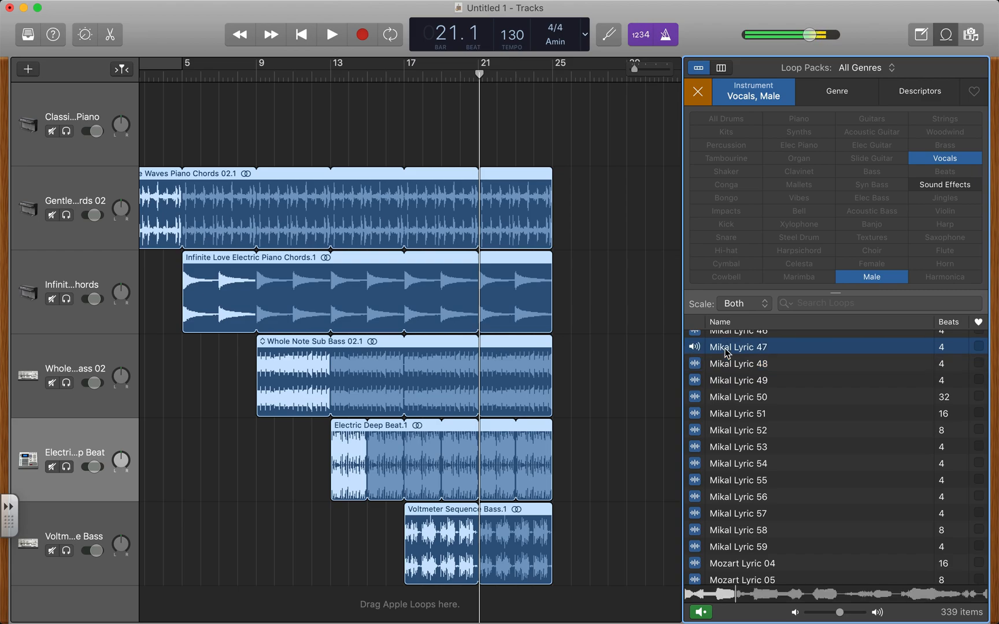
pyautogui.click(729, 404)
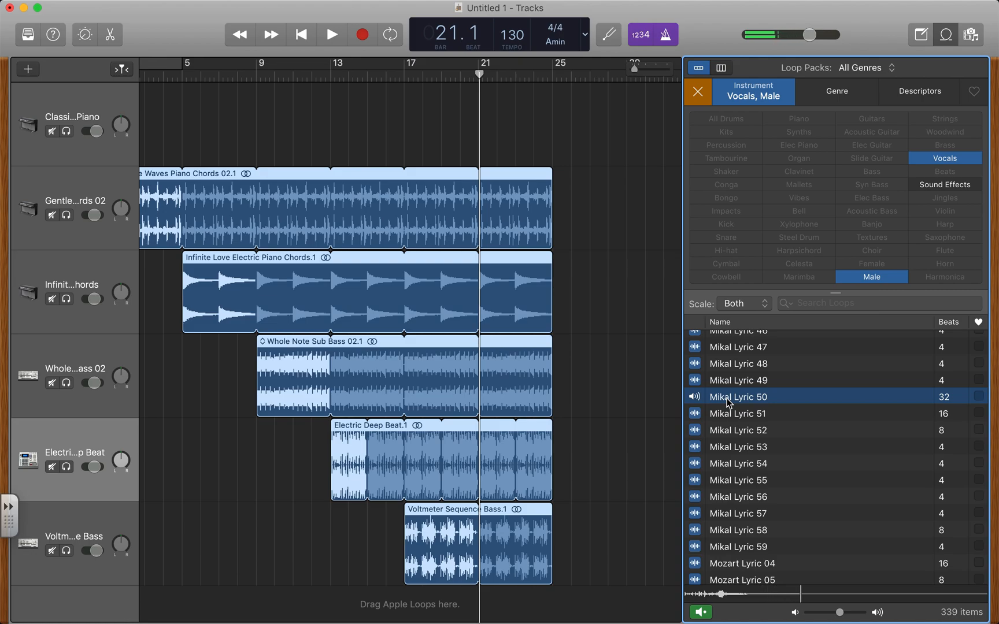
pyautogui.moveTo(729, 403); pyautogui.dragTo(406, 598)
# While playing the song from bar 11, widen the track headers and slightly raise the Voltmeter Sequence Bass track's volume.
pyautogui.moveTo(479, 74); pyautogui.dragTo(298, 70)
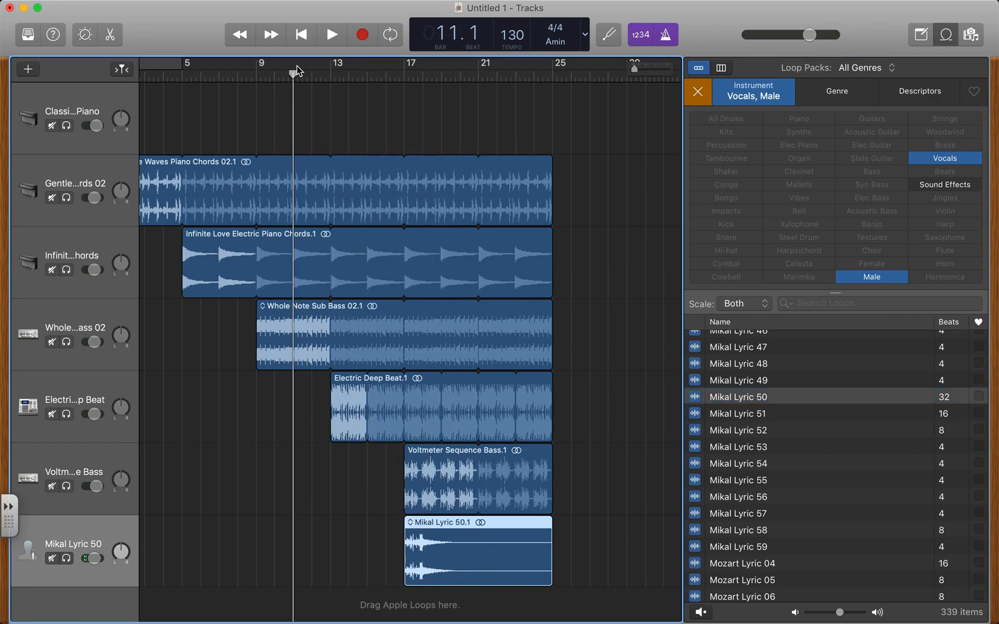
pyautogui.press('space')
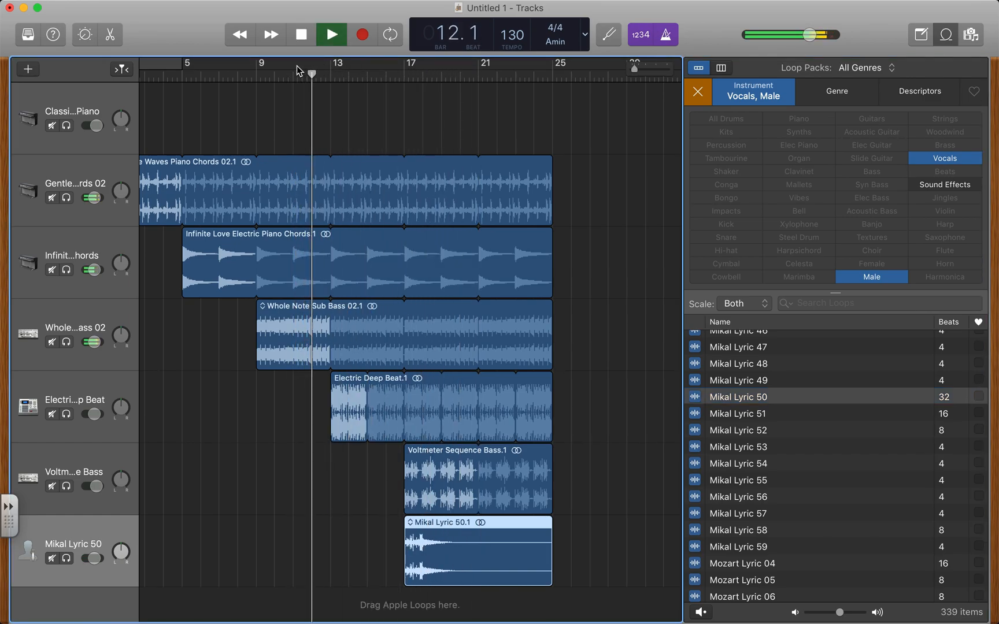
pyautogui.moveTo(144, 73); pyautogui.dragTo(219, 87)
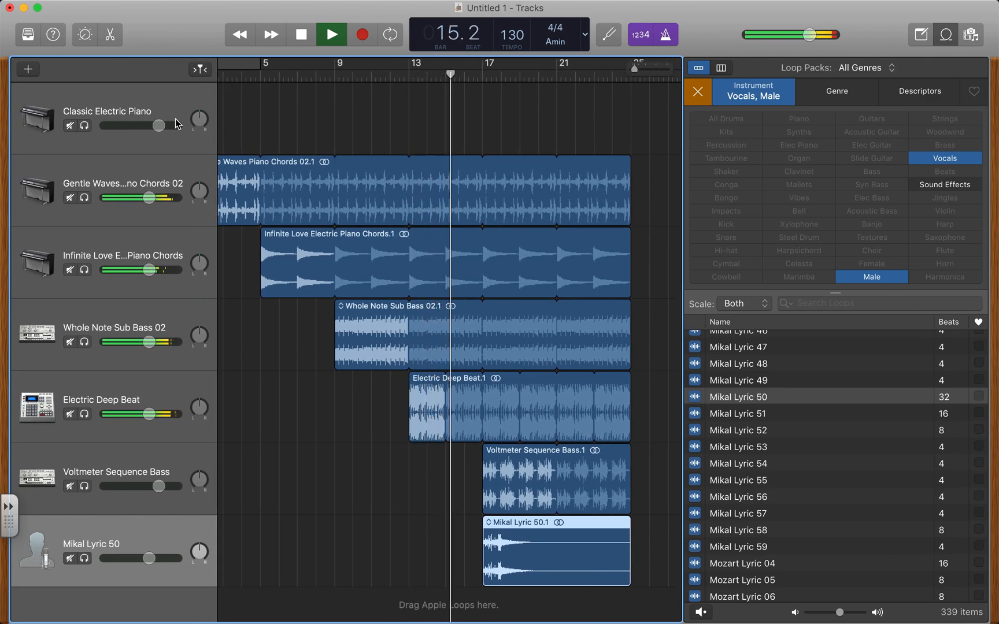
pyautogui.moveTo(159, 486); pyautogui.dragTo(166, 486)
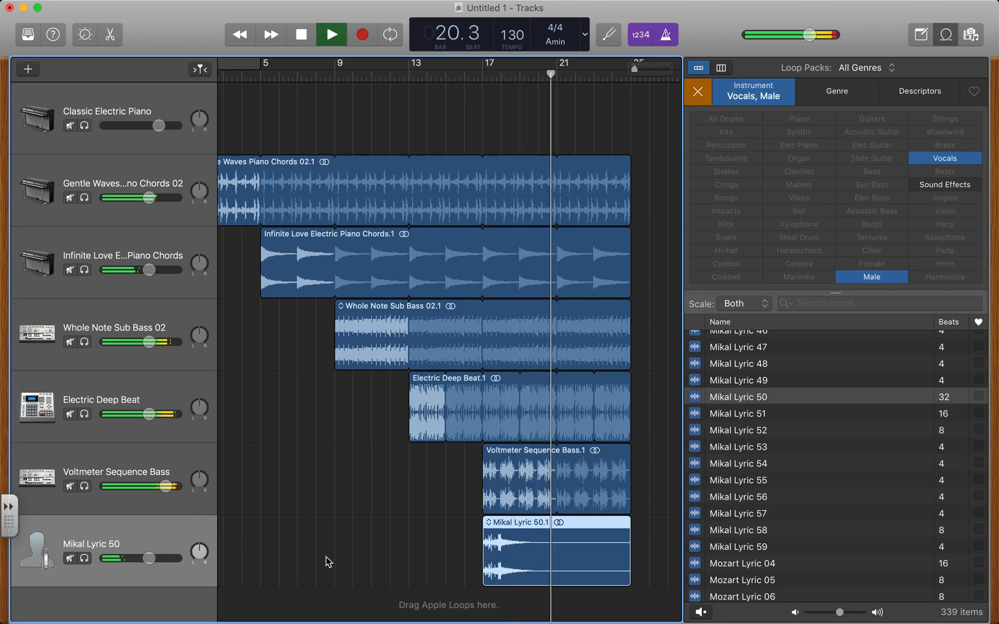
pyautogui.press('space')
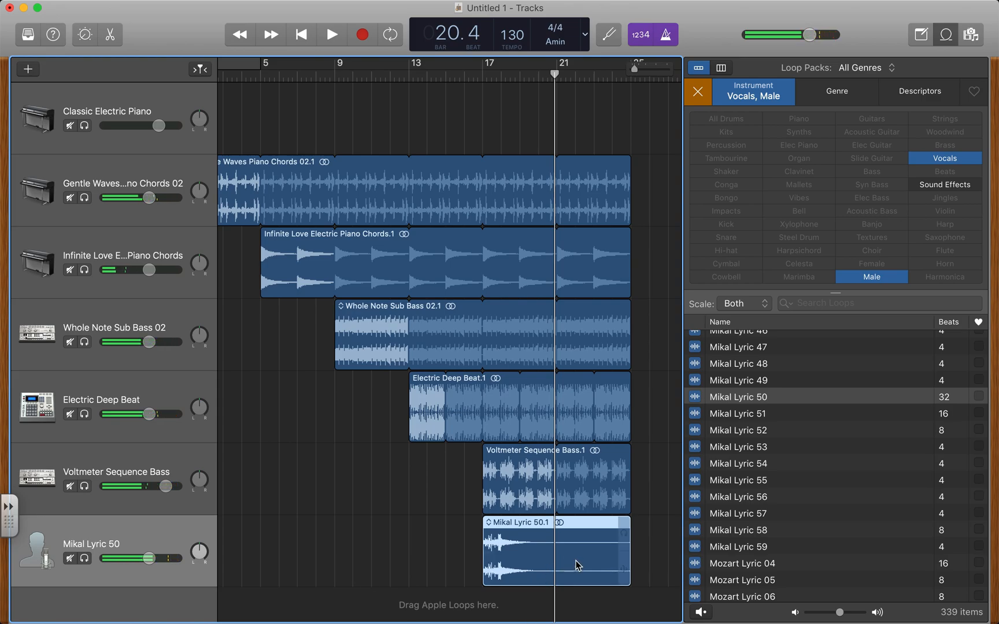
# Split the Mikal Lyric 50 region at the playhead just before bar 21 and delete its second part.
pyautogui.press('super+t')
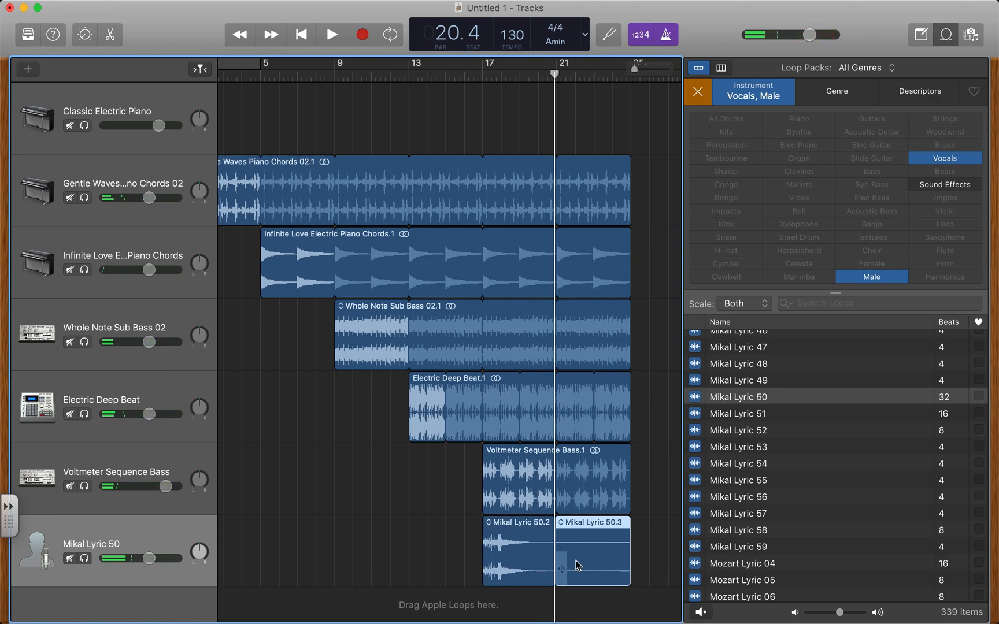
pyautogui.moveTo(582, 565)
pyautogui.mouseDown()
pyautogui.moveTo(600, 565)
pyautogui.moveTo(591, 564)
pyautogui.mouseUp()
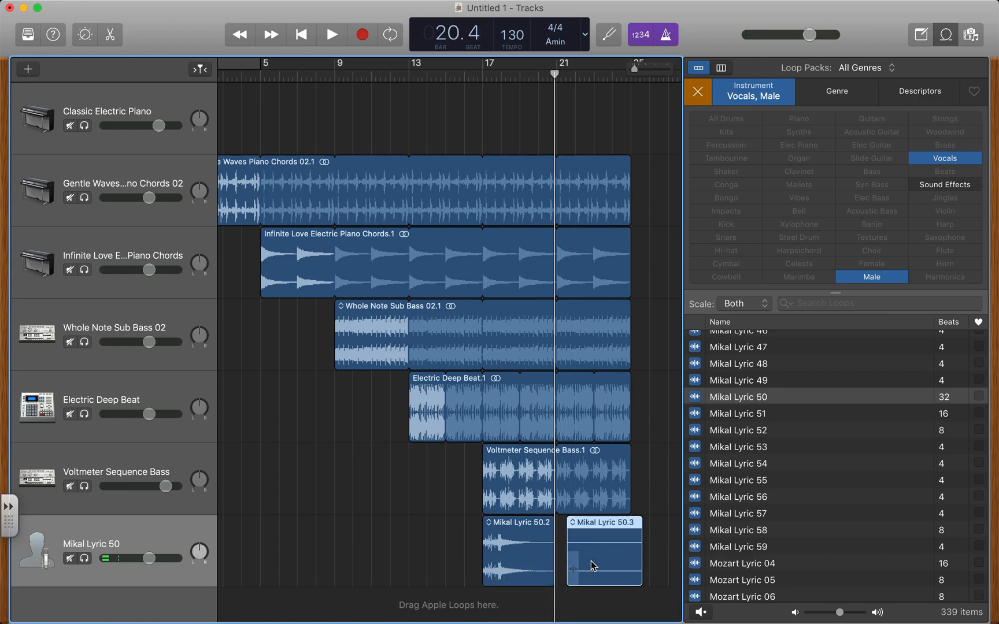
pyautogui.rightClick(591, 565)
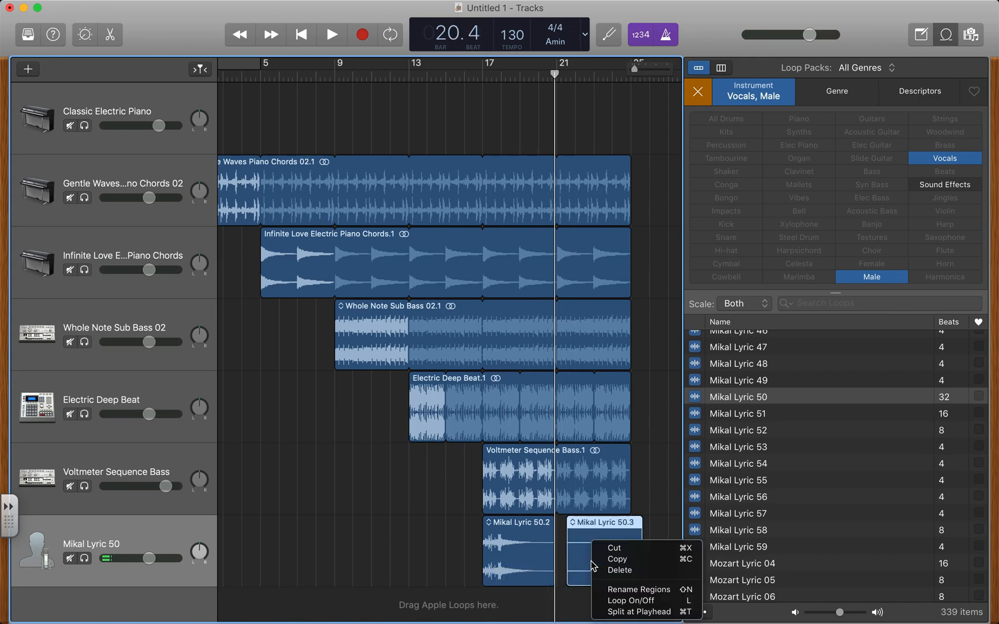
pyautogui.click(621, 571)
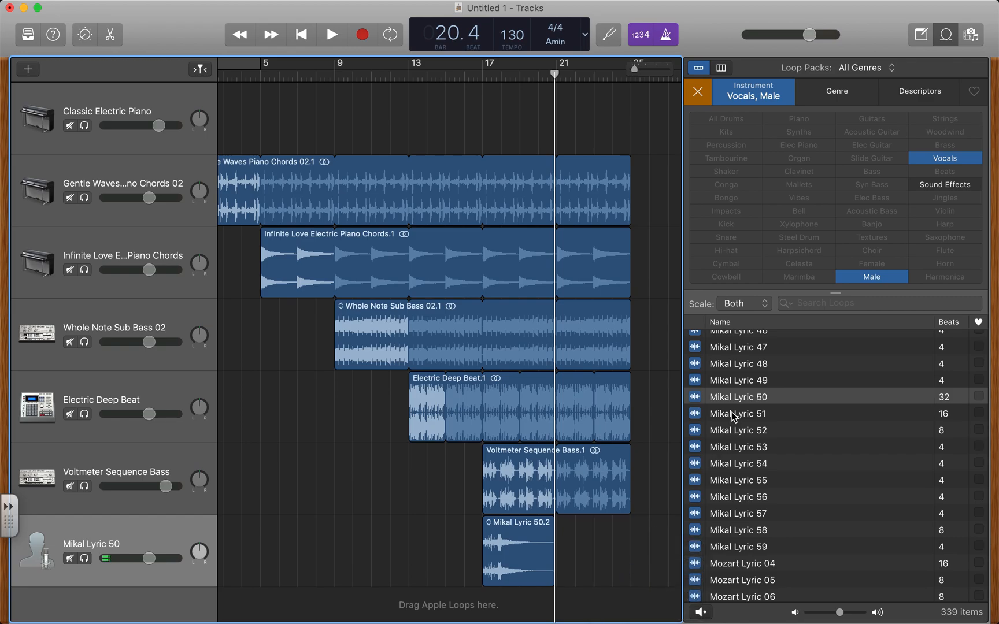
# Place Mikal Lyric 50 on another new track at bar 21 and play the song from bar 17 to about bar 25.
pyautogui.moveTo(738, 403); pyautogui.dragTo(554, 598)
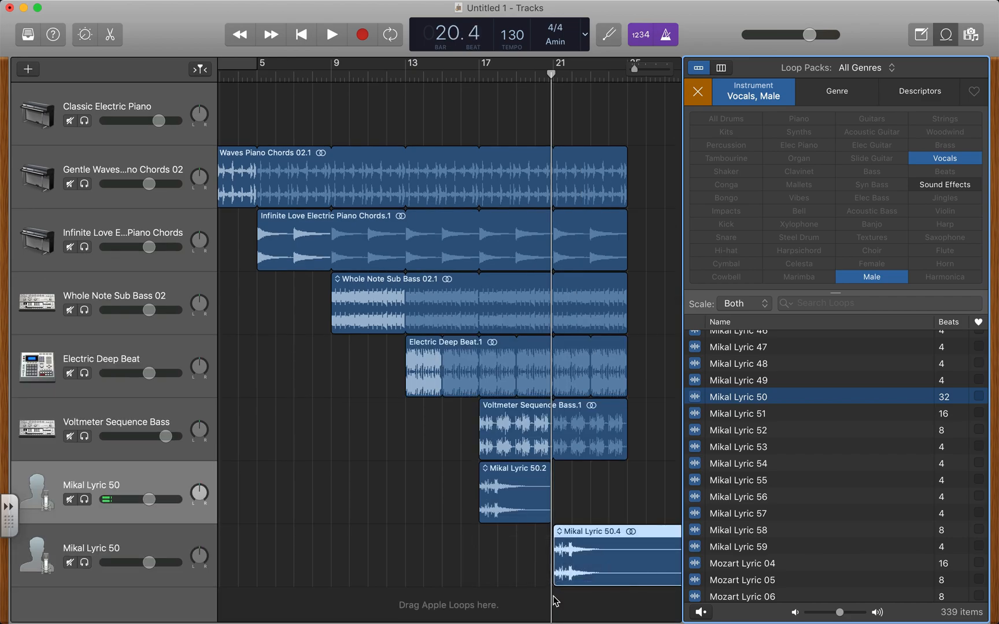
pyautogui.click(475, 79)
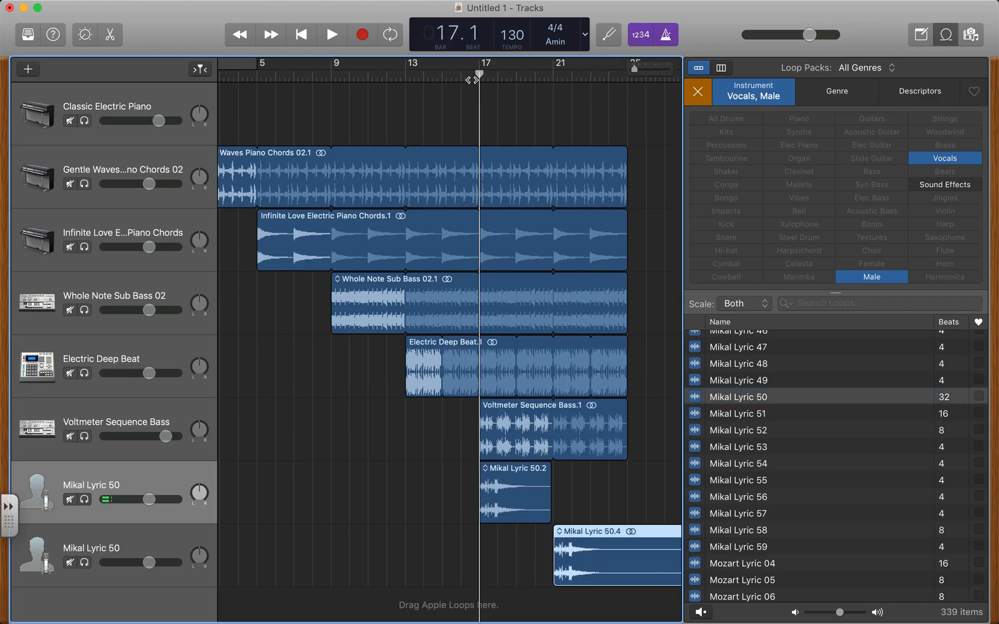
pyautogui.press('space')
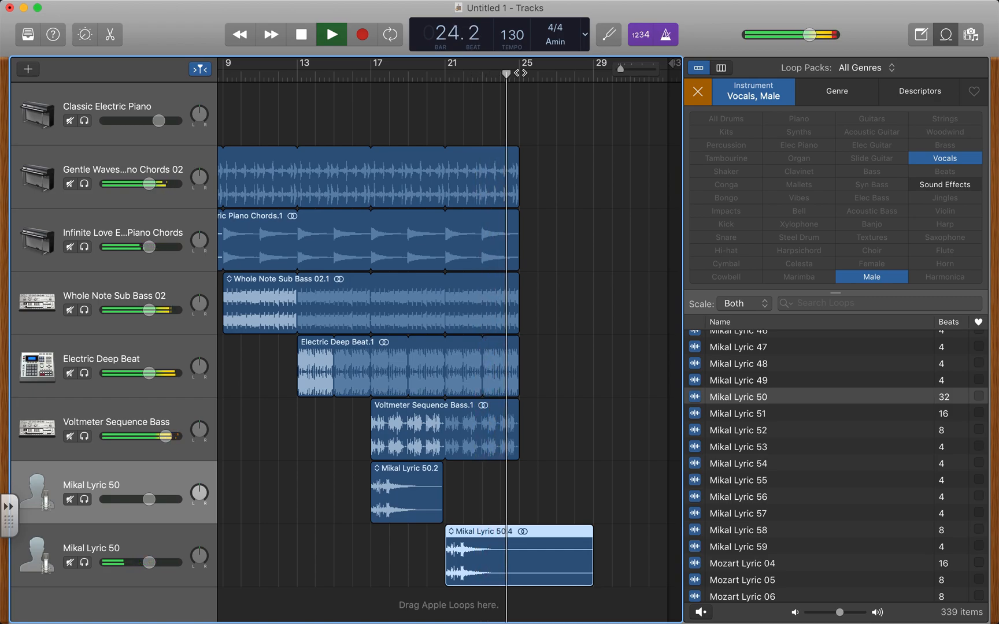
pyautogui.press('space')
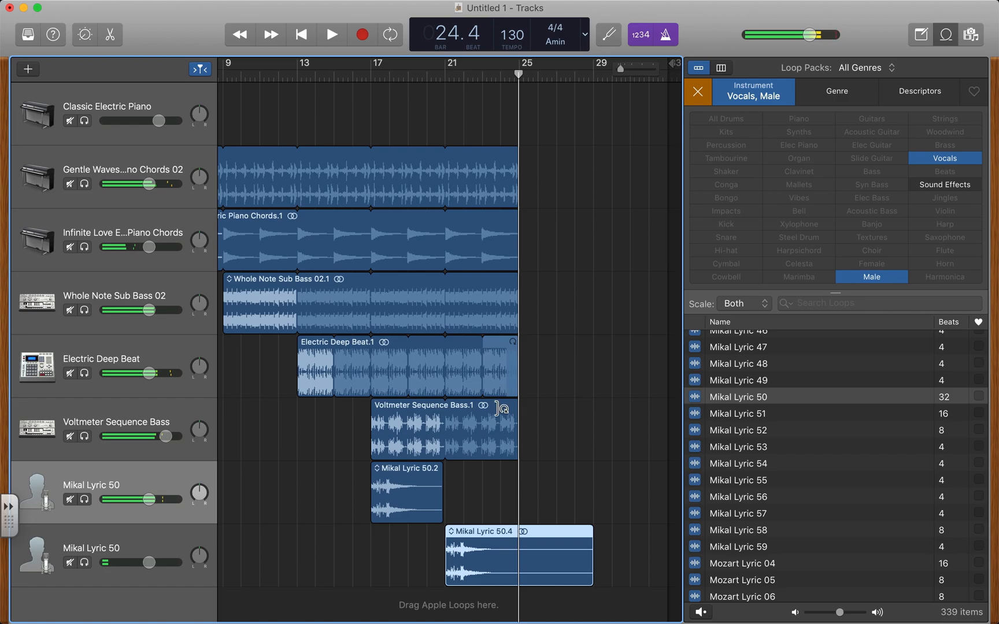
# Split the second Mikal Lyric 50 region at the playhead near bar 25 and delete the part after it.
pyautogui.rightClick(520, 567)
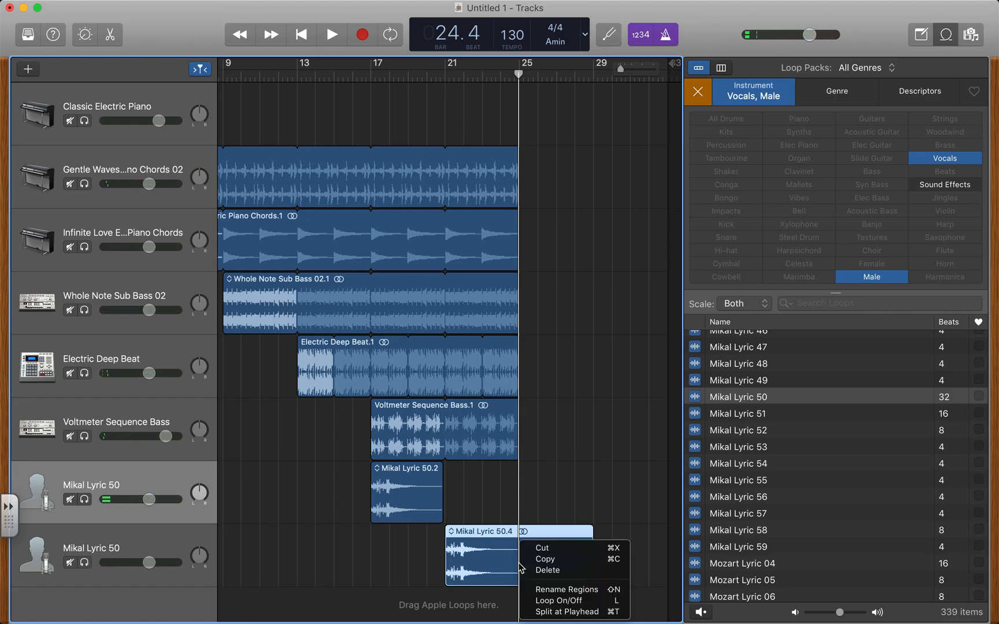
pyautogui.click(541, 612)
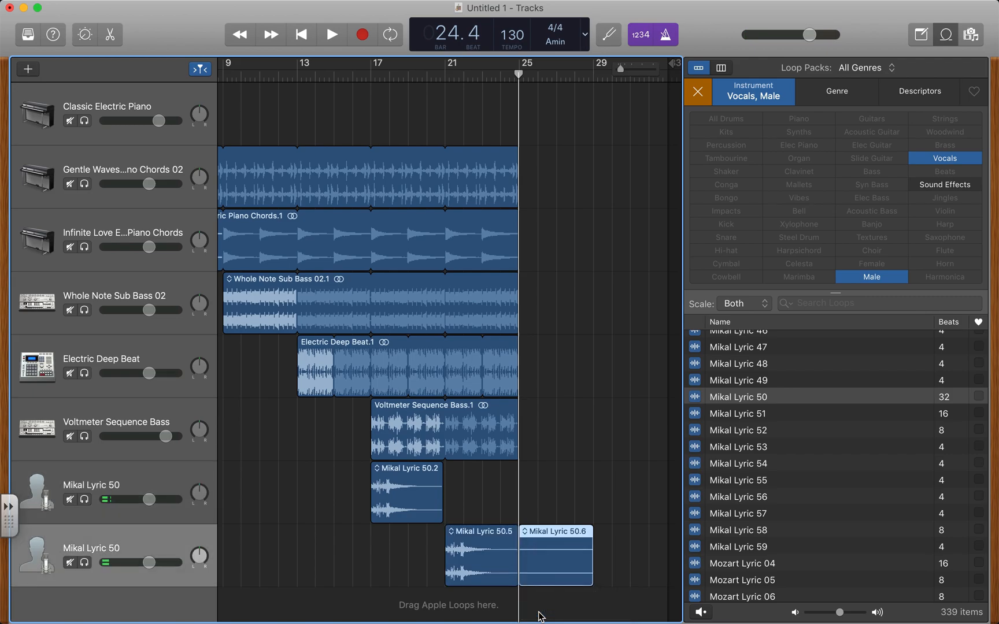
pyautogui.click(551, 568)
pyautogui.rightClick(550, 568)
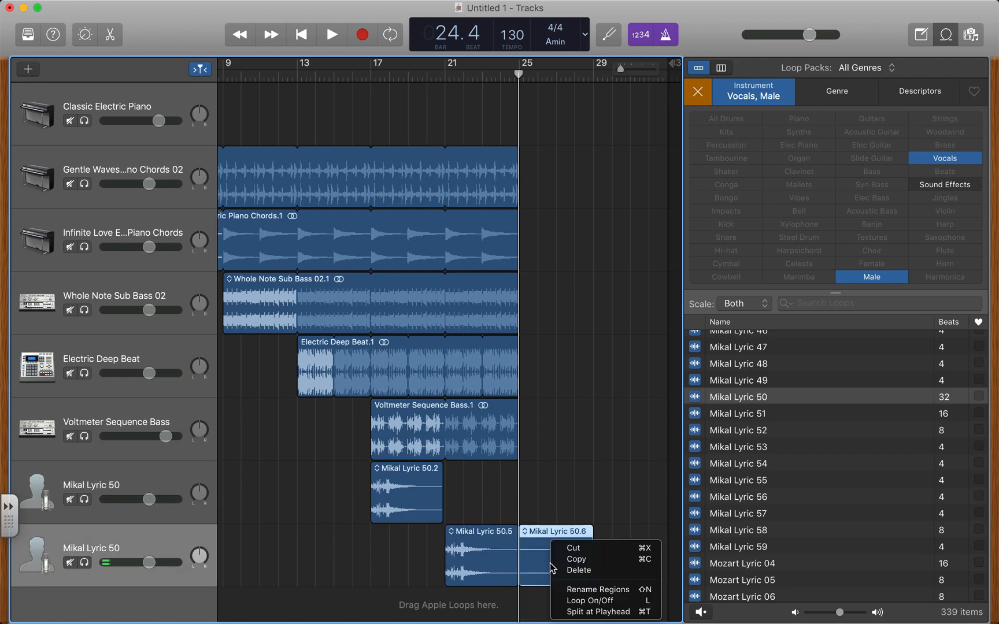
pyautogui.click(568, 571)
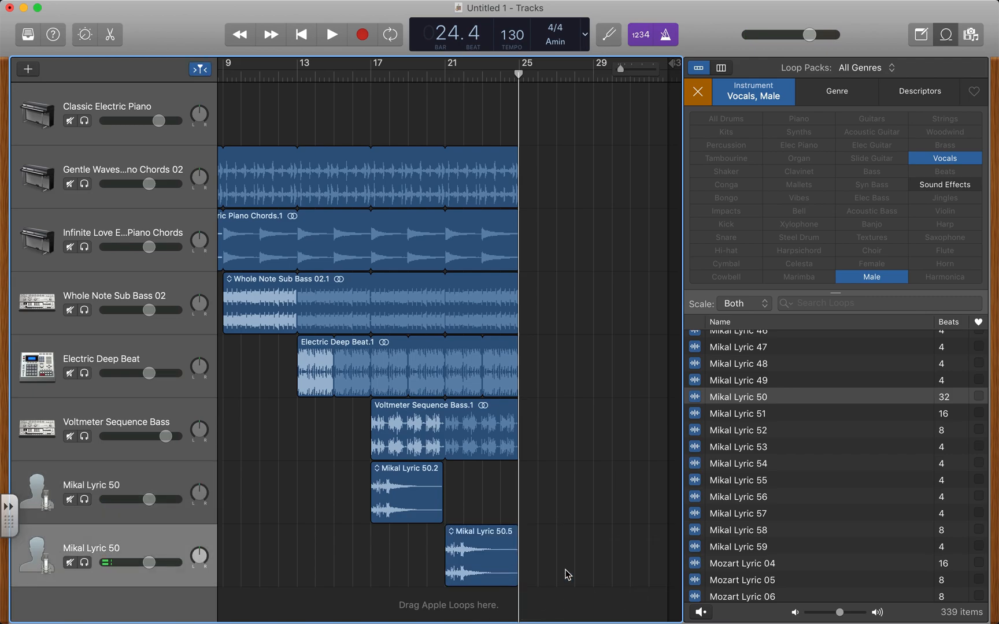
# Preview Mikal Lyric 39, 38 and 37, and place Mikal Lyric 37 on a new track at about bar 22.
pyautogui.scroll(-4, 763, 503)
pyautogui.scroll(6, 771, 519)
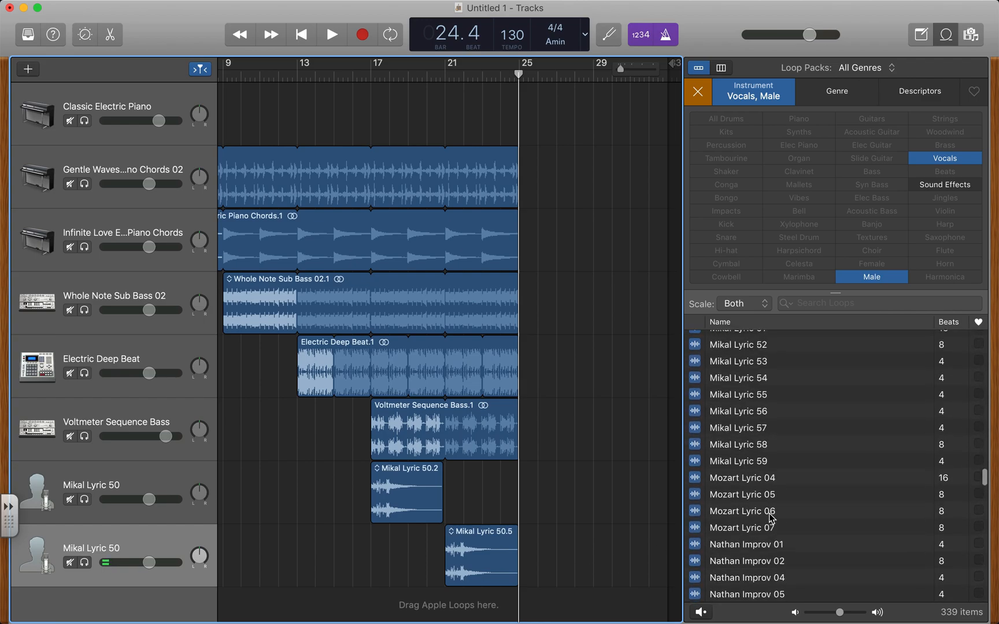
pyautogui.scroll(2, 772, 519)
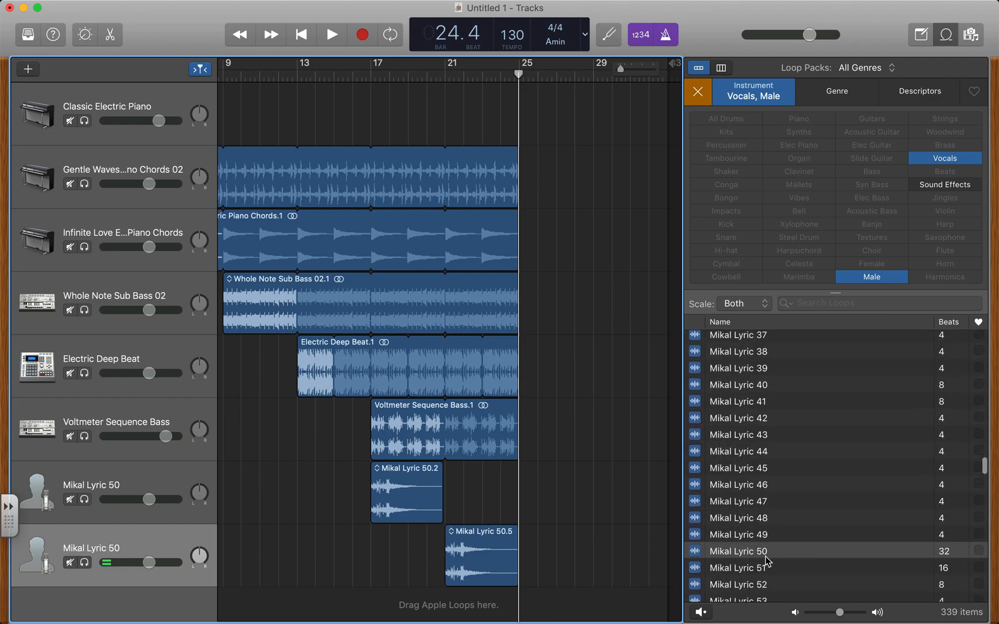
pyautogui.click(723, 375)
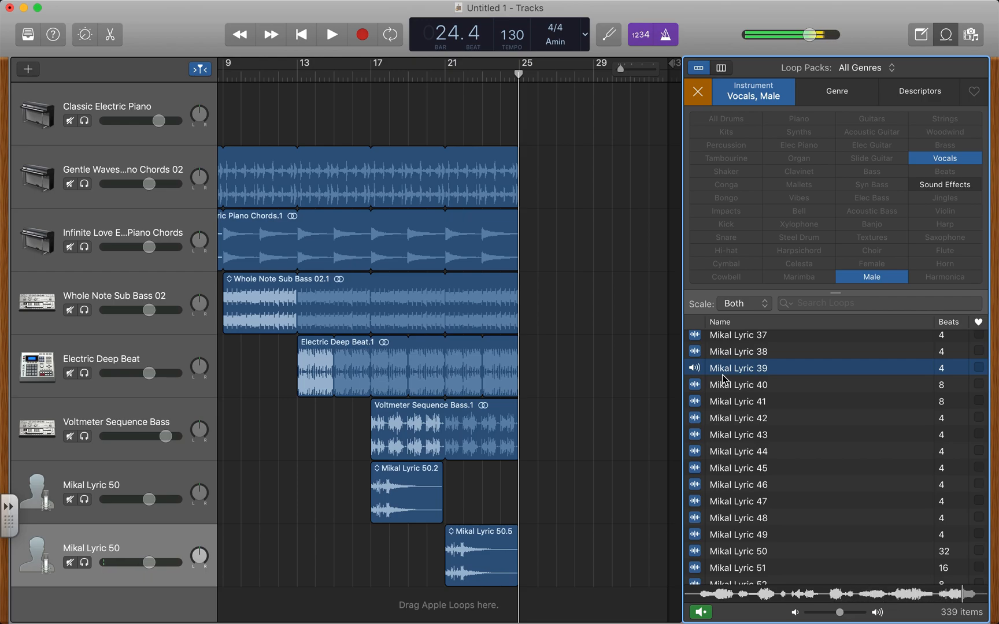
pyautogui.press('Up')
pyautogui.press('Up')
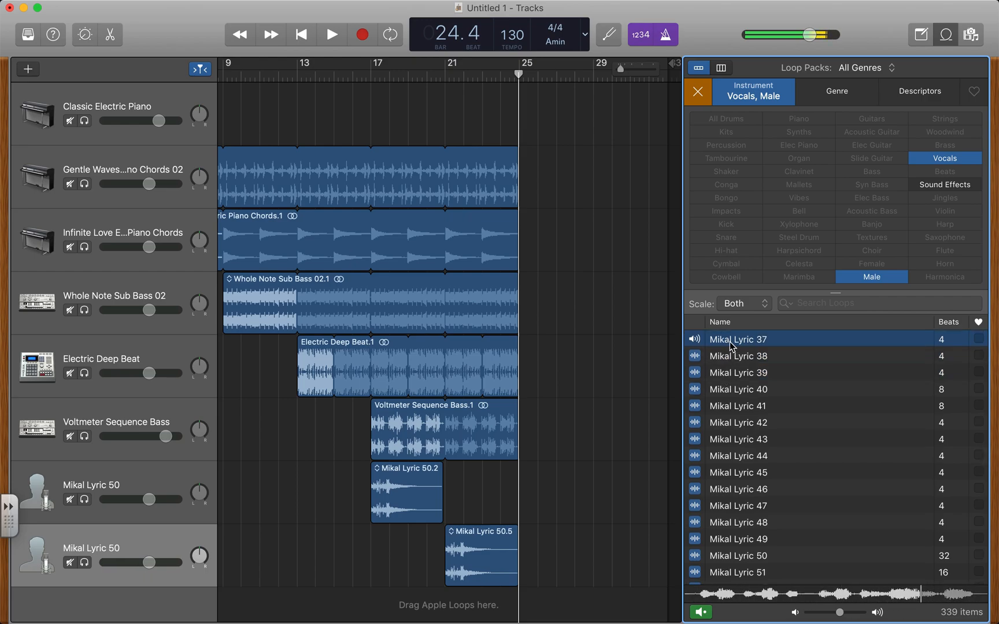
pyautogui.moveTo(727, 439); pyautogui.dragTo(461, 608)
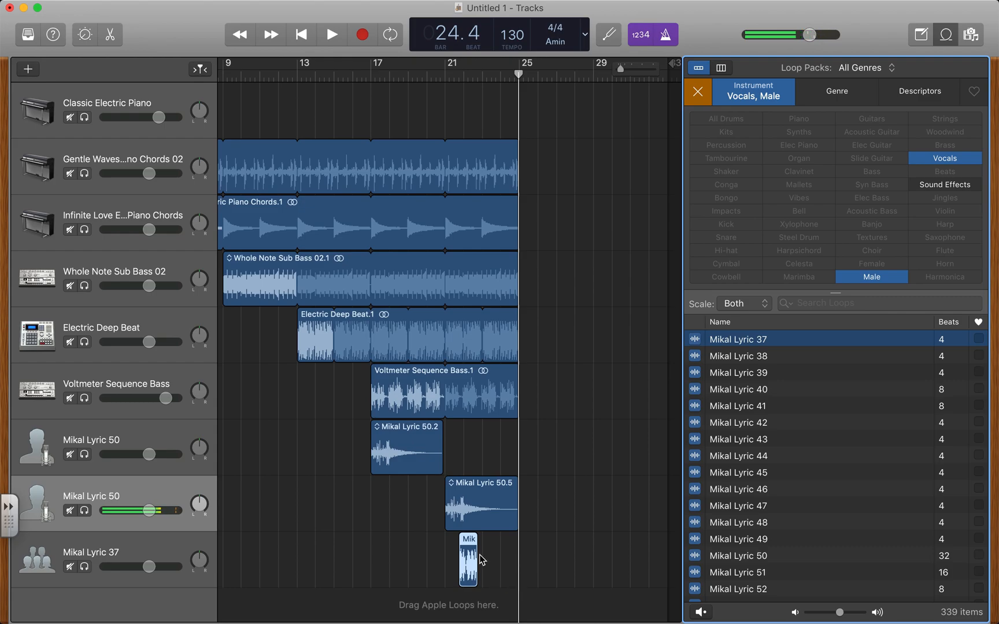
# Move the Mikal Lyric 37 region to bar 23 and set its track's volume to -14.0 dB.
pyautogui.moveTo(468, 543); pyautogui.dragTo(488, 545)
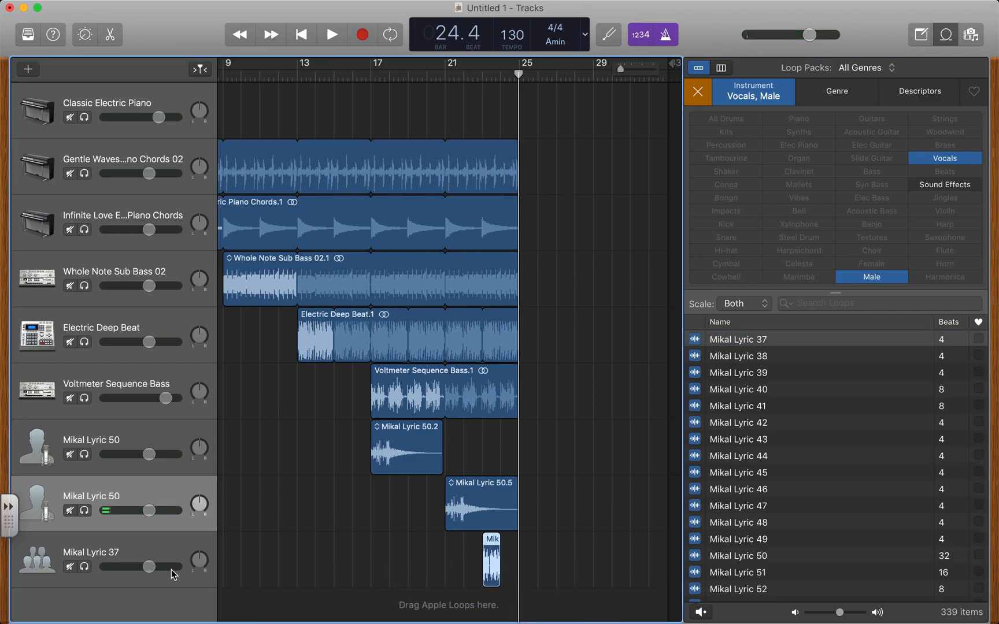
pyautogui.moveTo(149, 567)
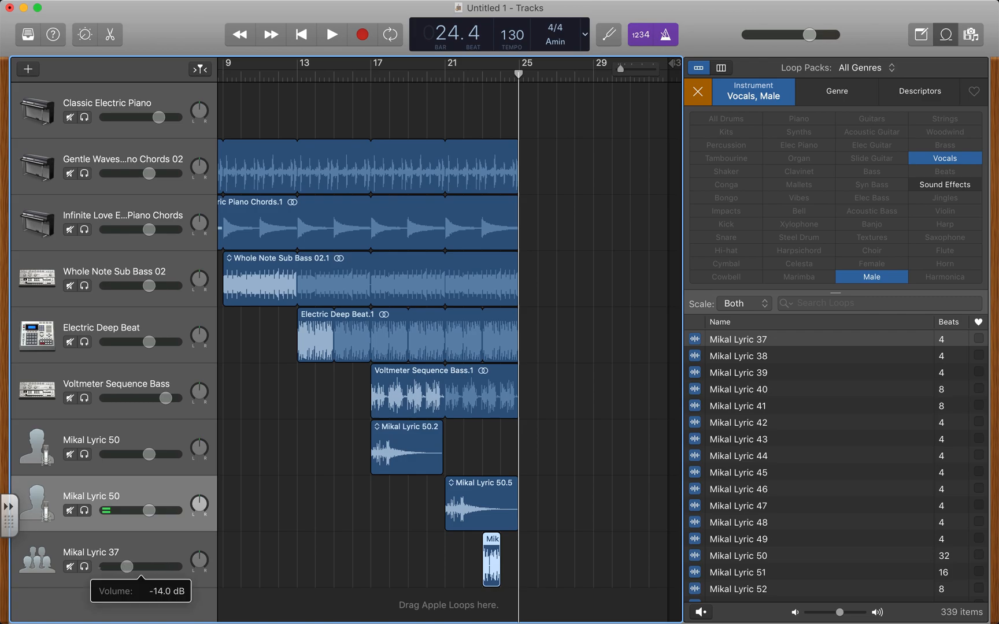
pyautogui.moveTo(126, 567); pyautogui.dragTo(126, 567)
# Play the song twice from about bar 21 to 25 while raising the Mikal Lyric 37 track's volume moderately and trimming it back slightly.
pyautogui.click(443, 79)
pyautogui.press('space')
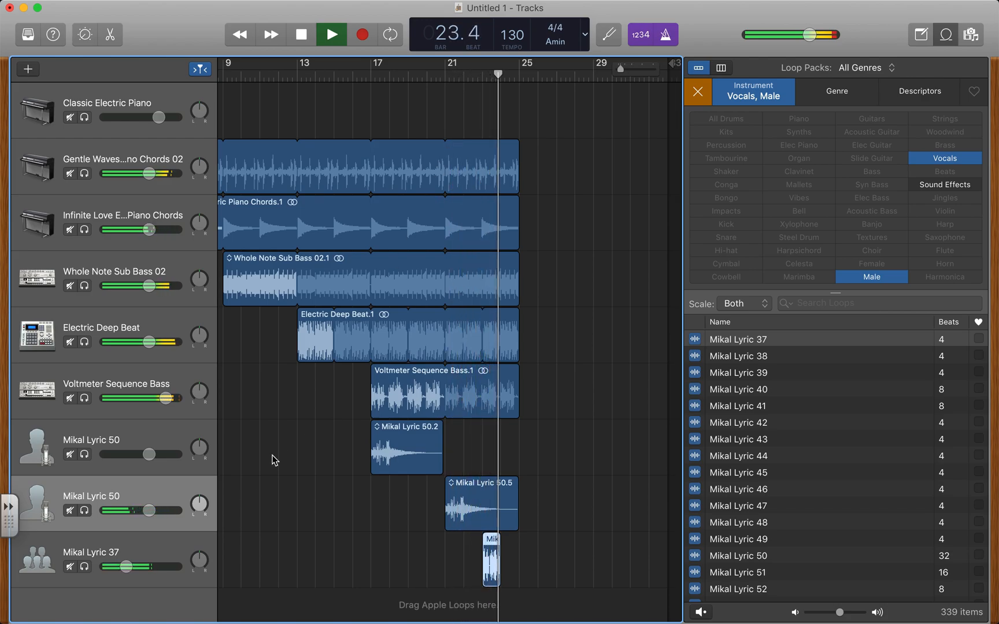
pyautogui.moveTo(128, 567); pyautogui.dragTo(160, 571)
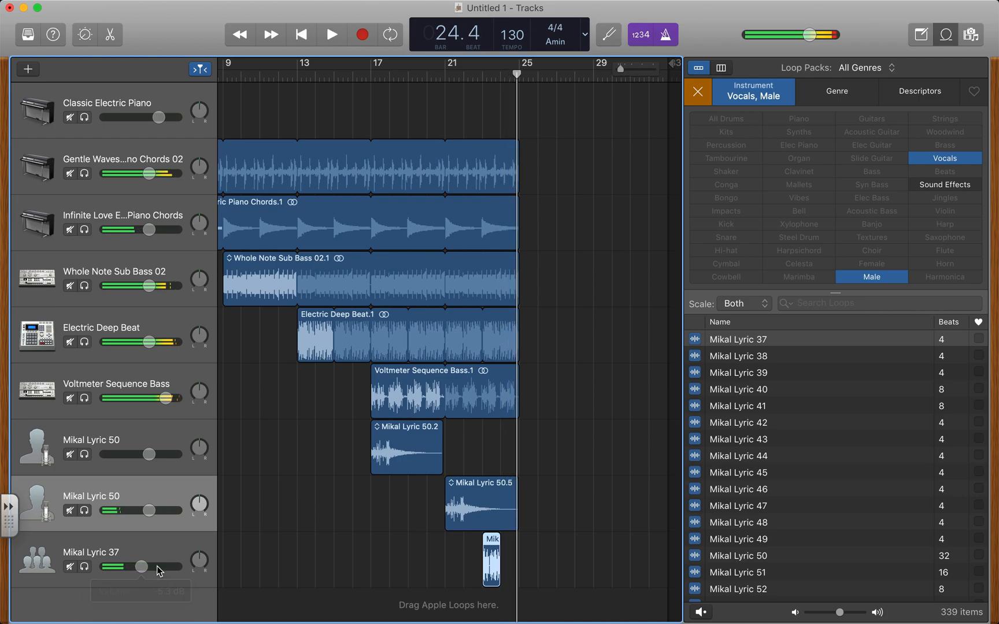
pyautogui.click(450, 78)
pyautogui.press('space')
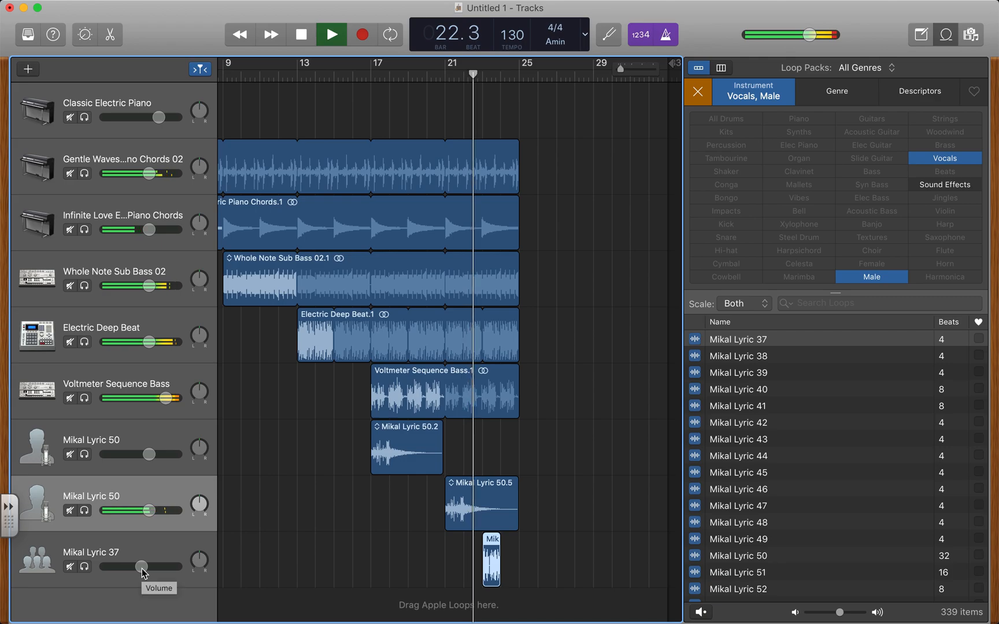
pyautogui.moveTo(142, 570); pyautogui.dragTo(133, 569)
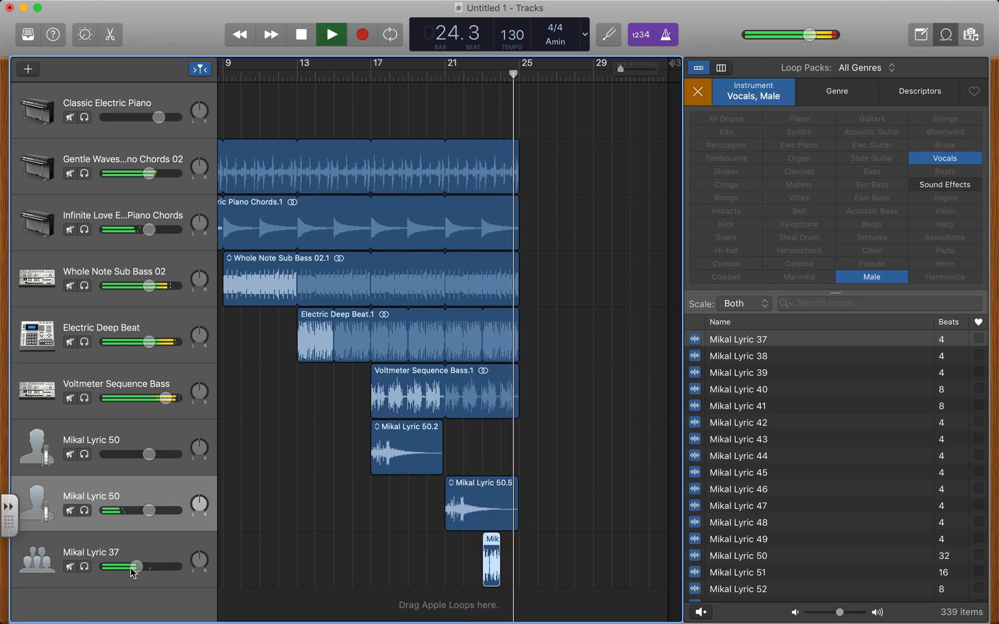
pyautogui.press('space')
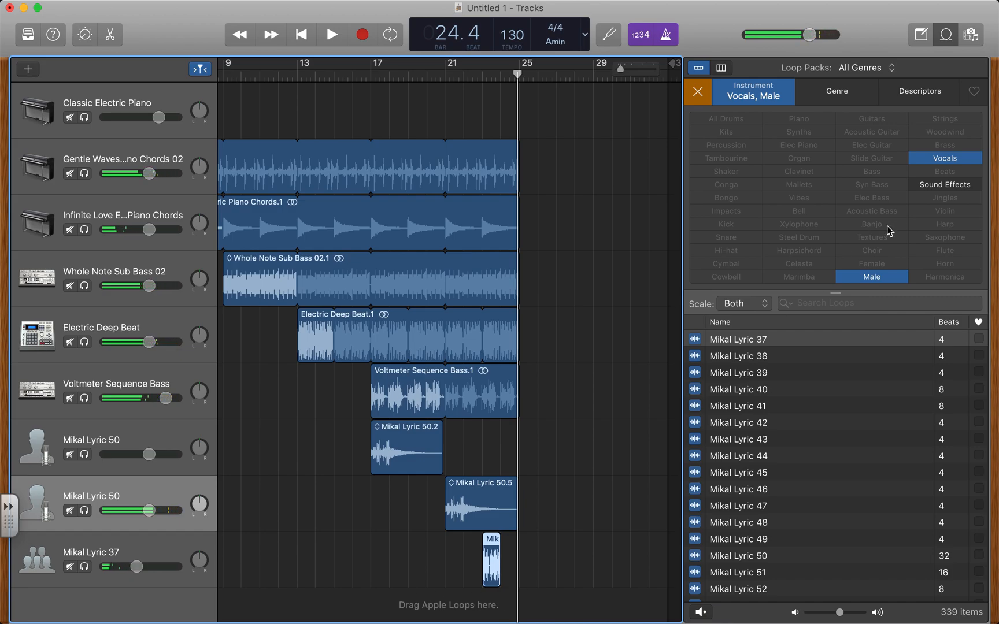
# Replace the male vocals filter with Textures and preview the loops Super Stager and Suspense Accents 01, 03 and 05.
pyautogui.click(707, 95)
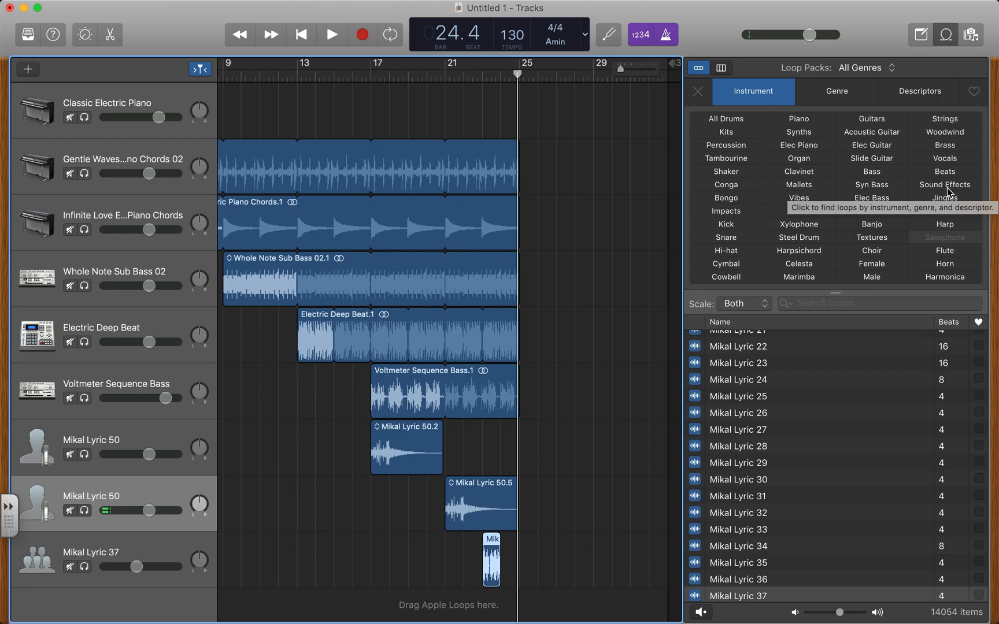
pyautogui.click(874, 237)
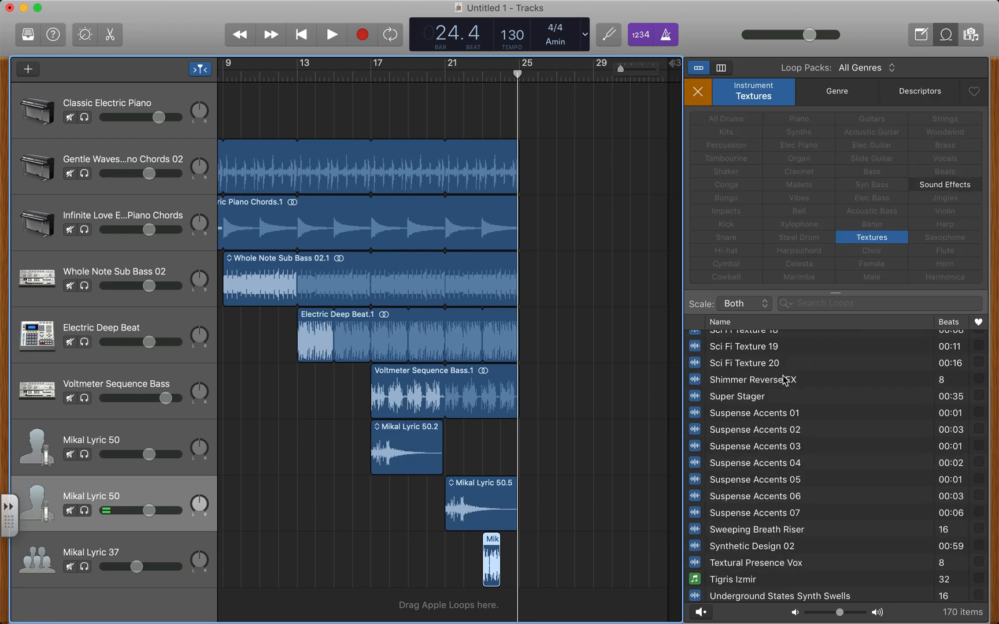
pyautogui.click(744, 404)
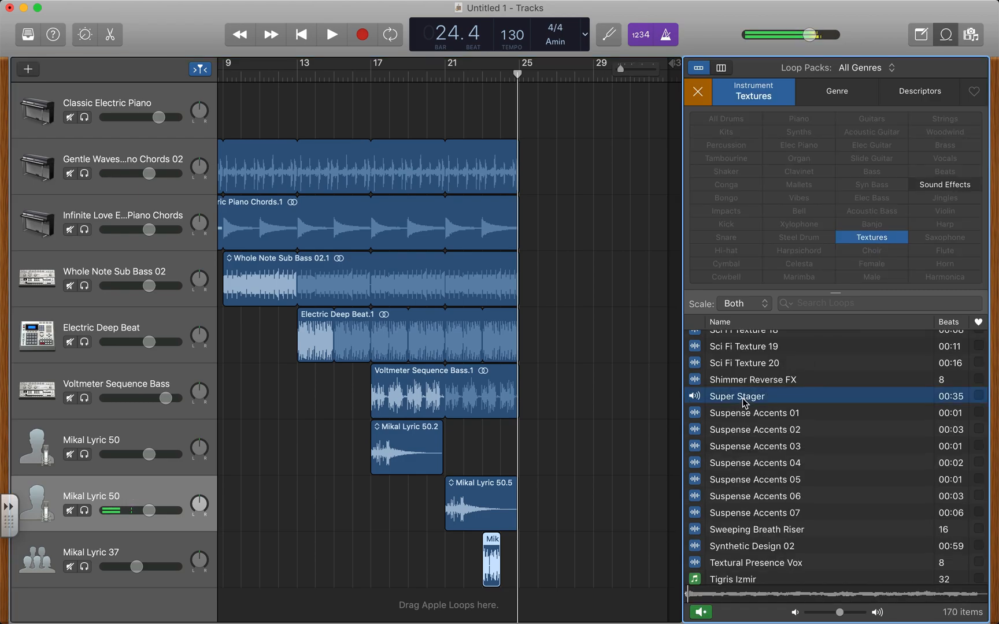
pyautogui.click(745, 417)
pyautogui.click(746, 444)
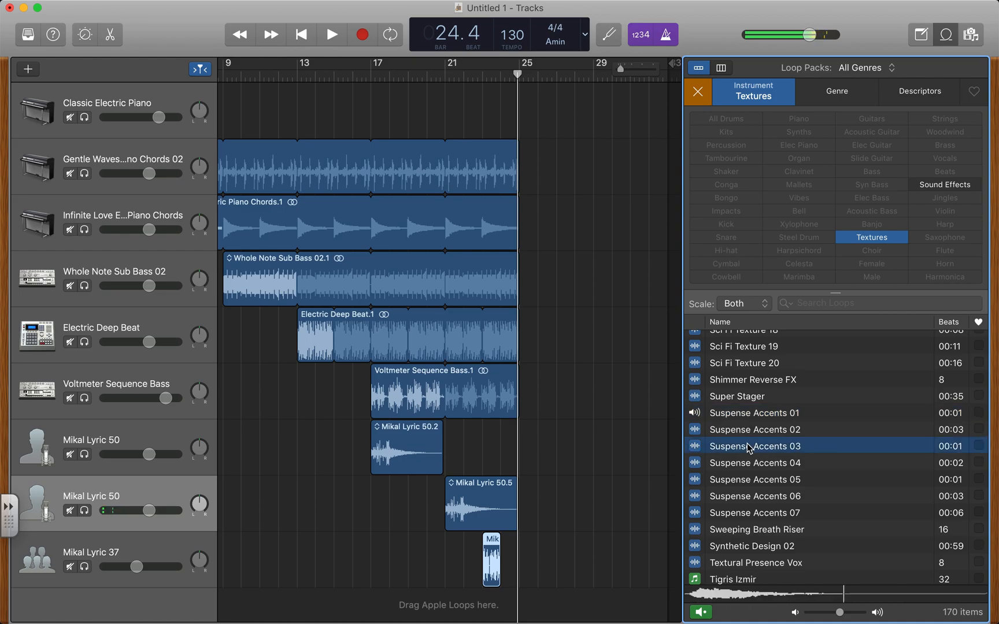
pyautogui.click(750, 478)
# Add Sound Effects to the loop filter, preview Super Stager and Shimmer Reverse FX, and place Shimmer Reverse FX on a new track at bar 15.
pyautogui.click(935, 189)
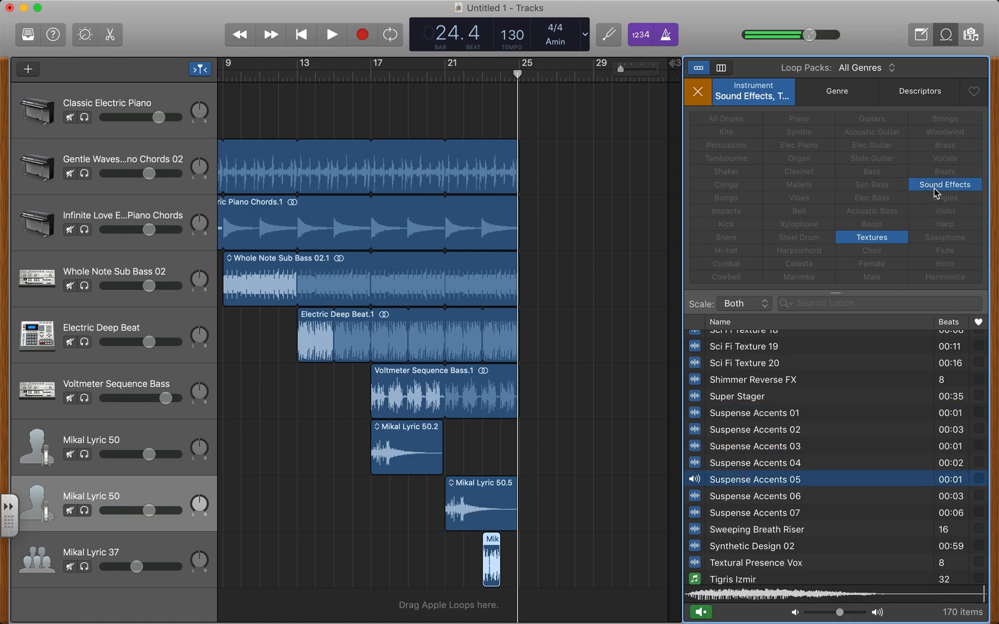
pyautogui.click(753, 399)
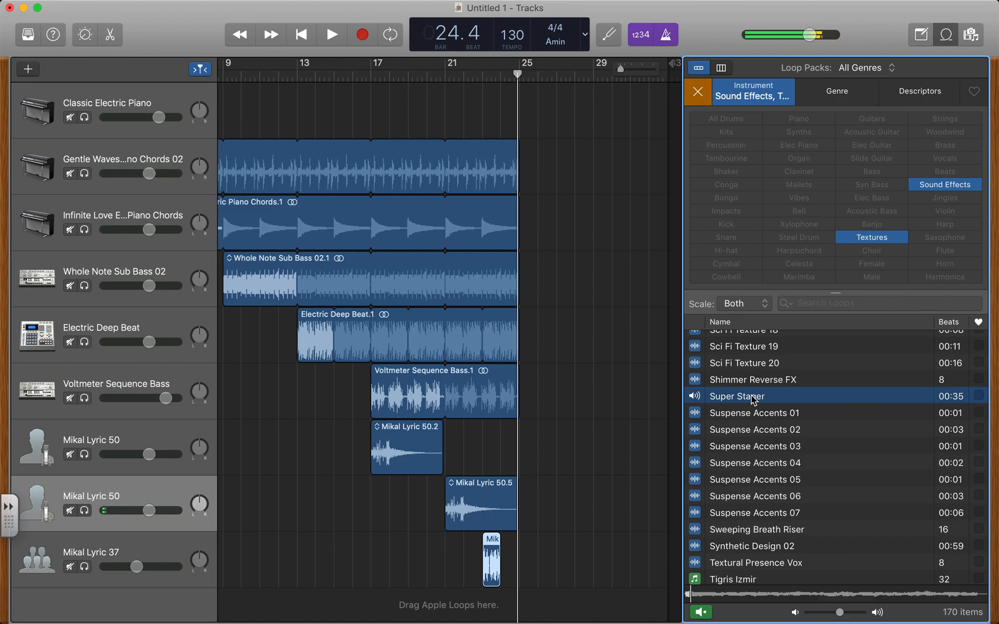
pyautogui.click(748, 384)
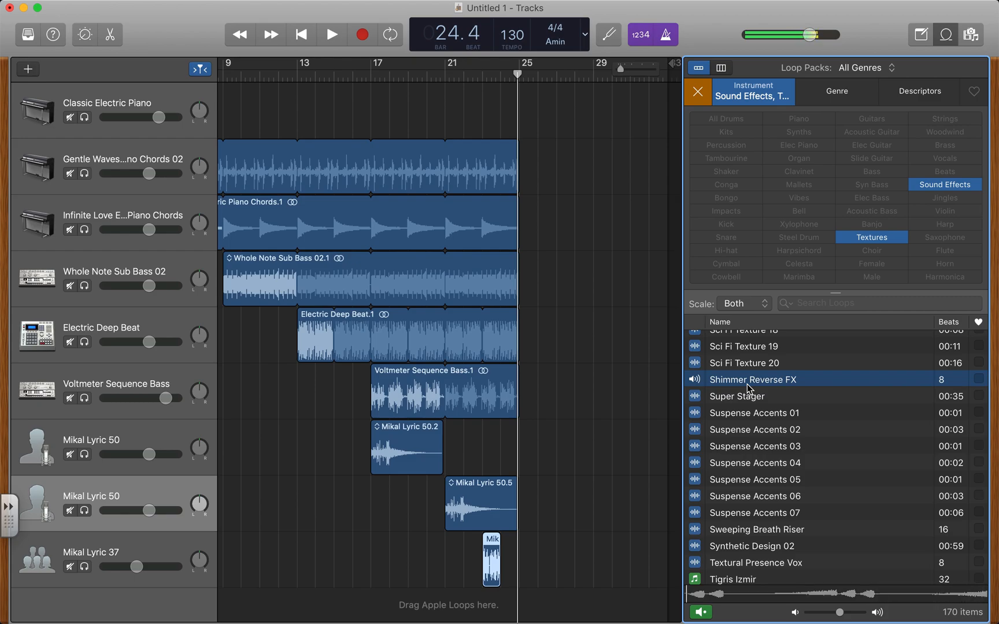
pyautogui.moveTo(749, 387); pyautogui.dragTo(335, 598)
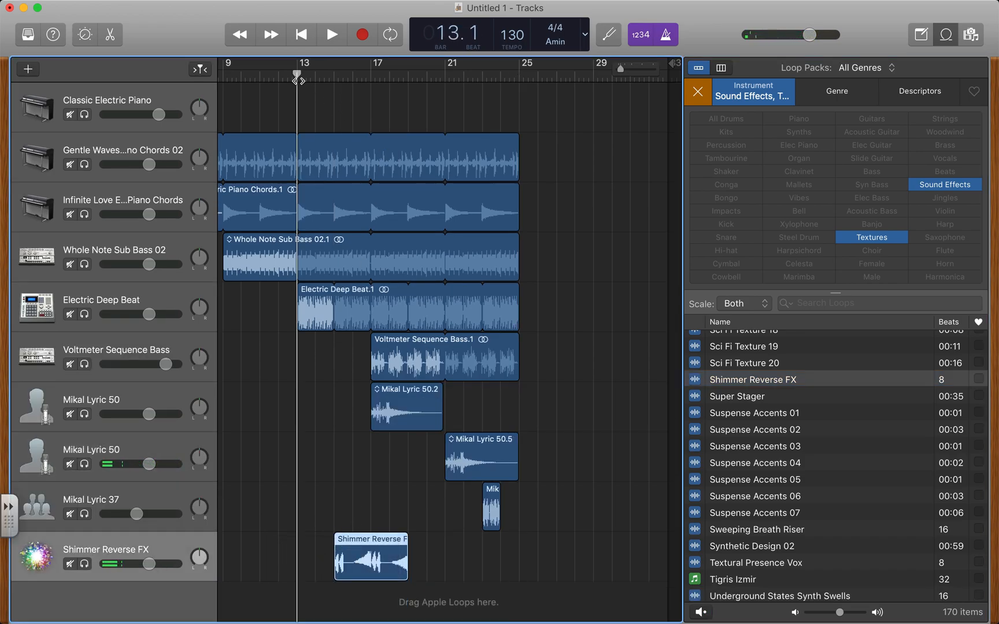
# Play the song from bar 13 to bar 20 and loop the Shimmer Reverse FX region out to bar 25.
pyautogui.click(300, 80)
pyautogui.press('space')
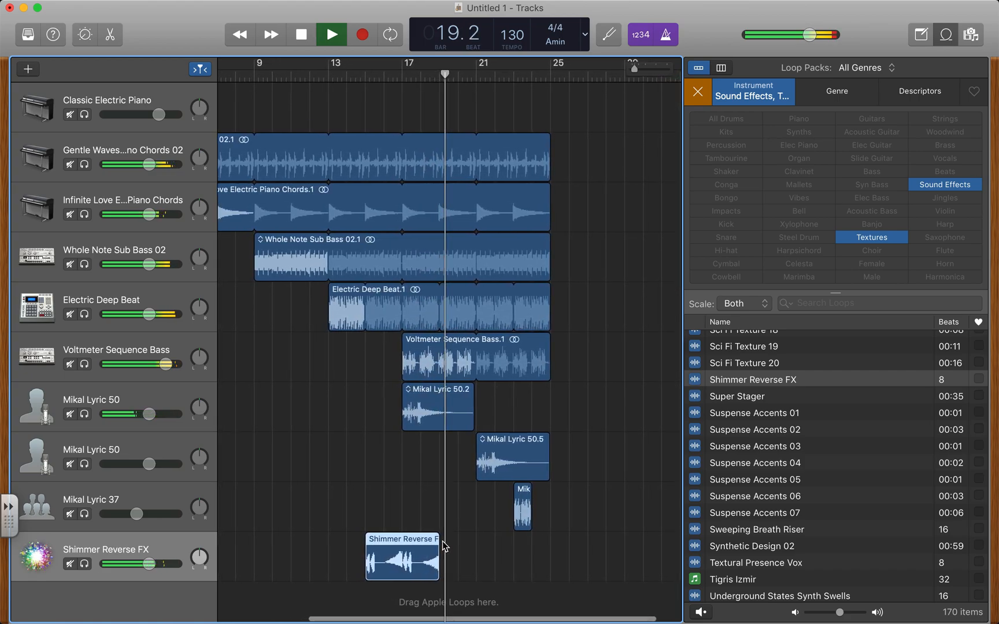
pyautogui.press('space')
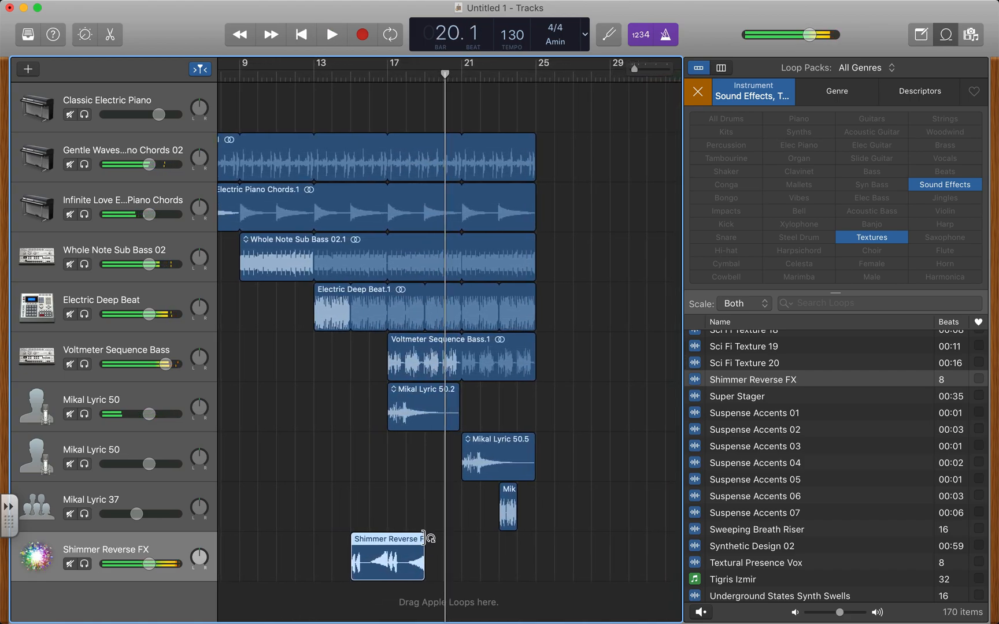
pyautogui.moveTo(423, 538); pyautogui.dragTo(534, 561)
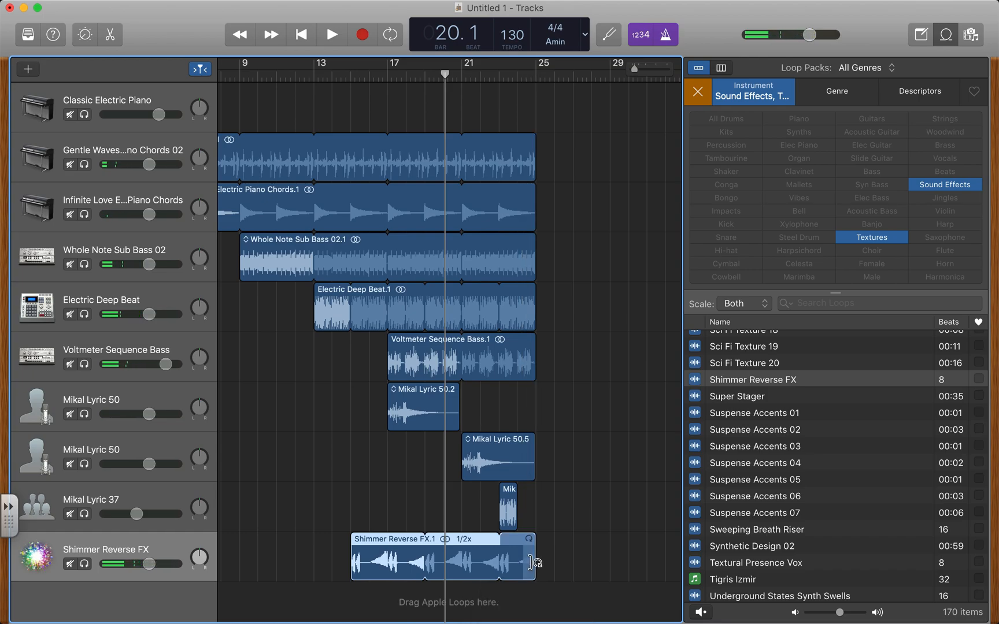
# Preview further texture loops, including Textural Presence Vox, Remix Noisy Percussion 03 and Rainy Day Vox.
pyautogui.click(736, 563)
pyautogui.scroll(5, 744, 451)
pyautogui.scroll(5, 744, 451)
pyautogui.click(741, 406)
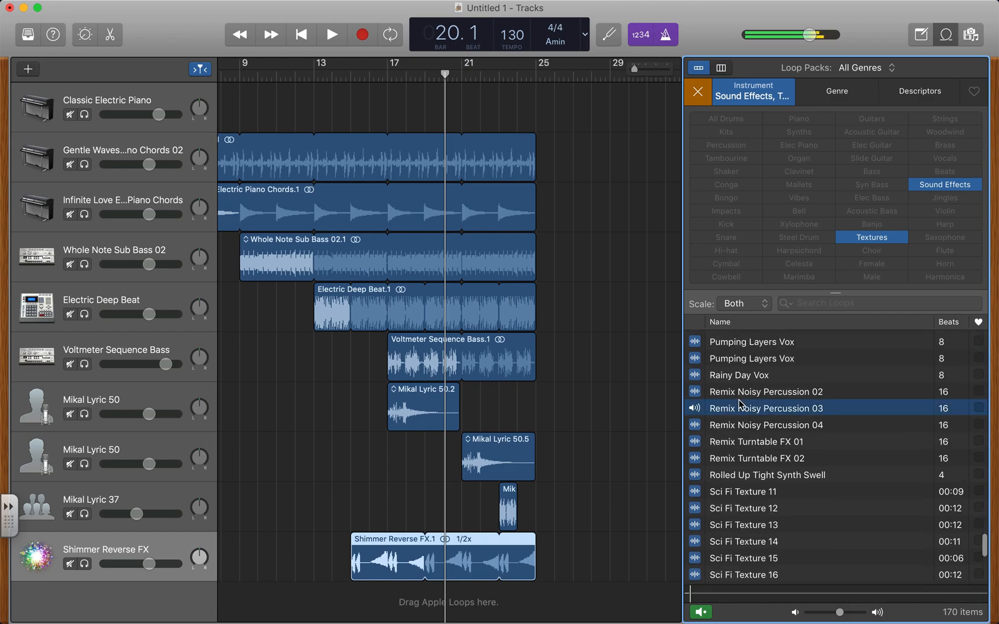
pyautogui.click(736, 380)
# Preview the loops Hung Up Wind FX, Free Fall Reverse Noise, Free Fall Pumping Noise and Laser Space Riser.
pyautogui.scroll(15, 737, 380)
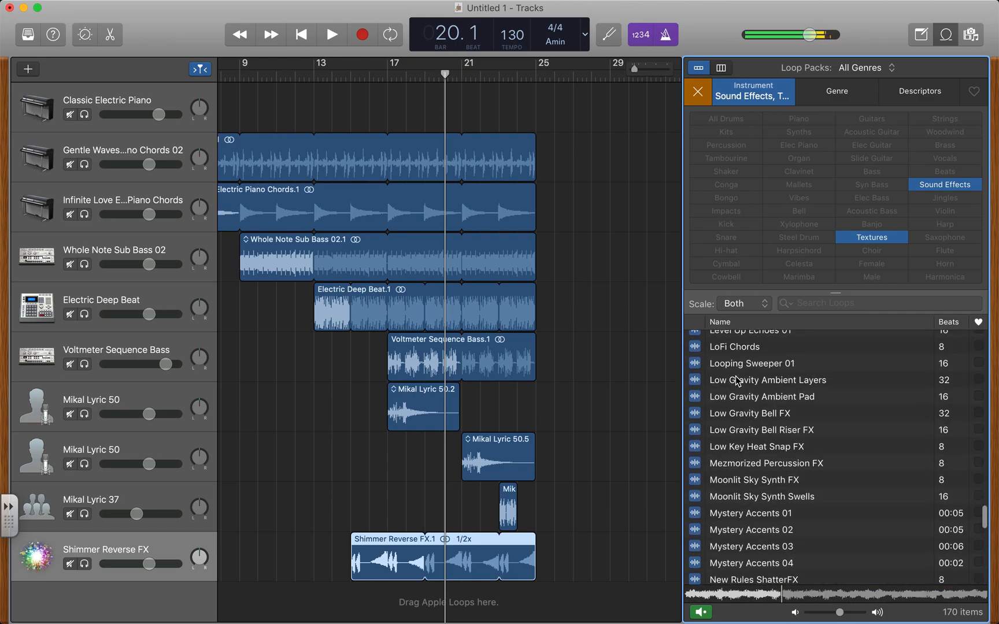
pyautogui.click(735, 379)
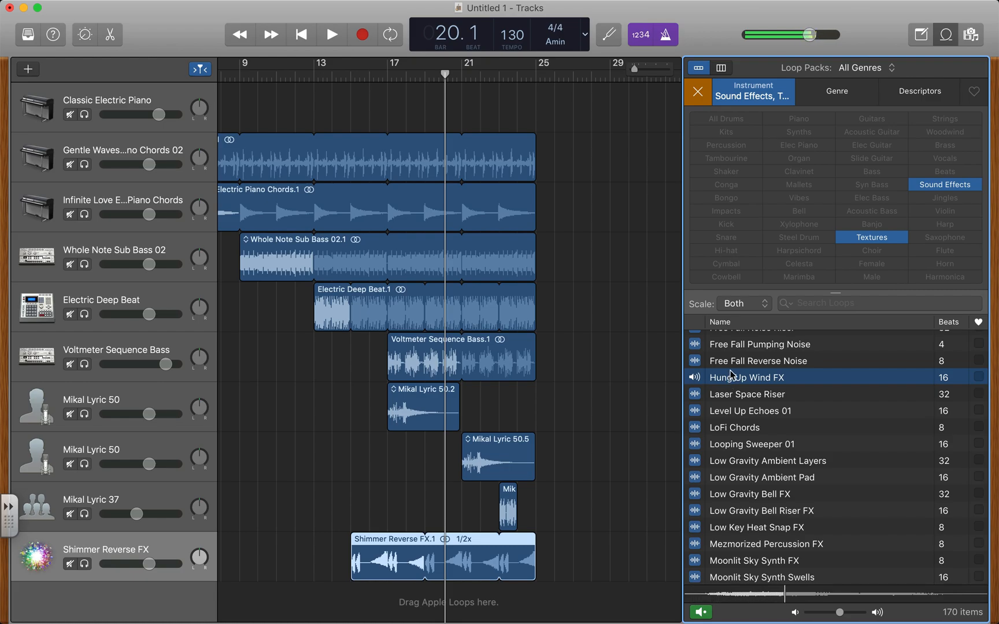
pyautogui.click(733, 362)
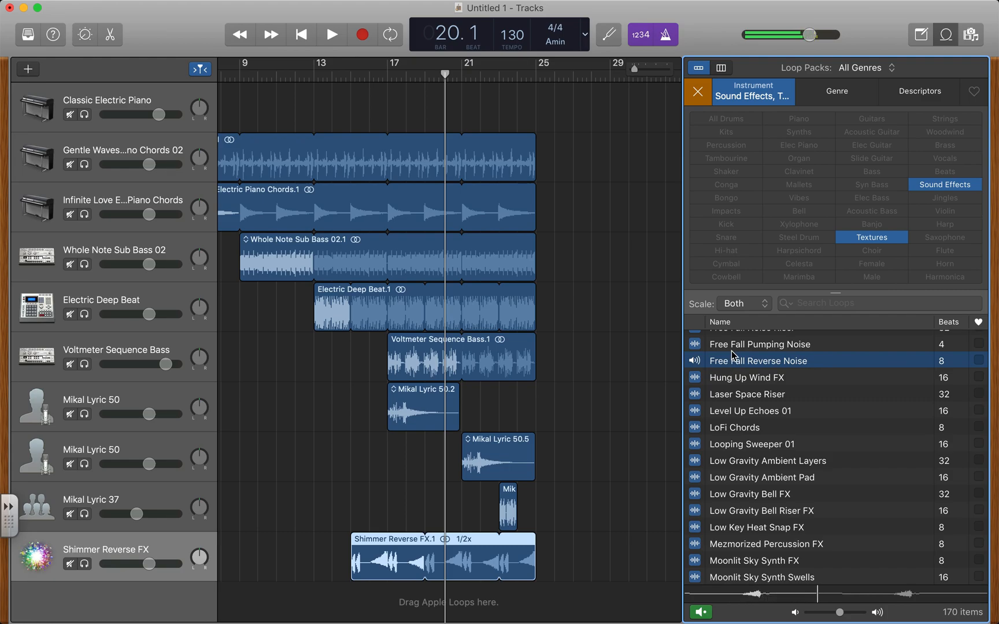
pyautogui.click(733, 347)
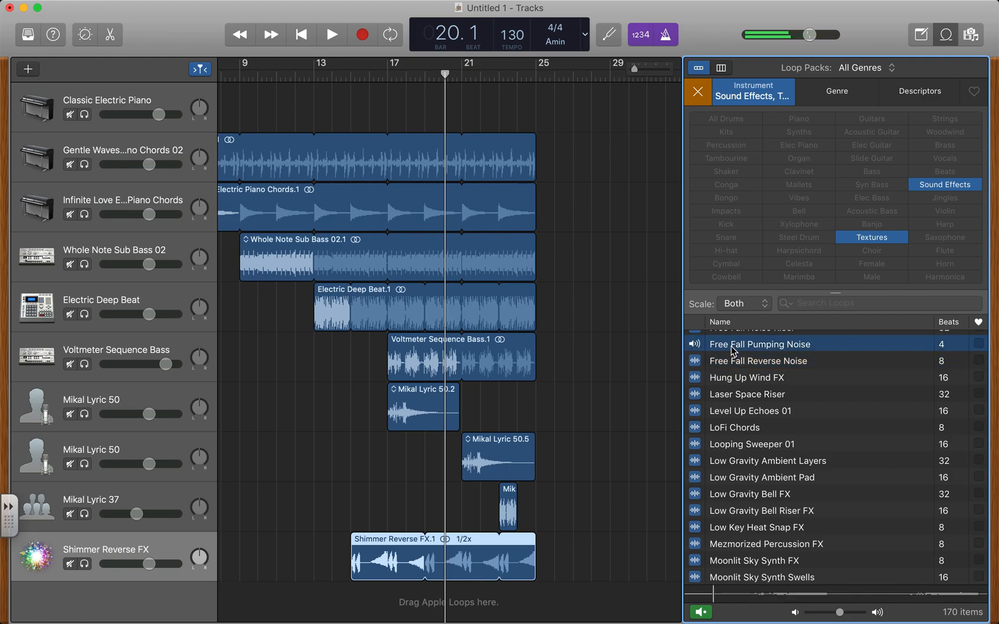
pyautogui.click(741, 379)
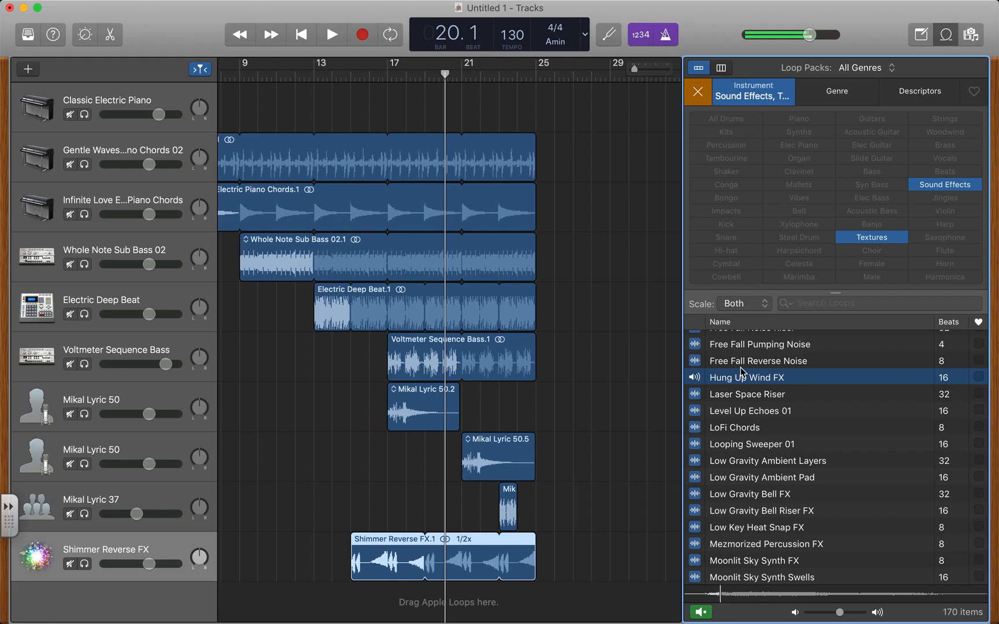
pyautogui.click(741, 366)
pyautogui.click(743, 395)
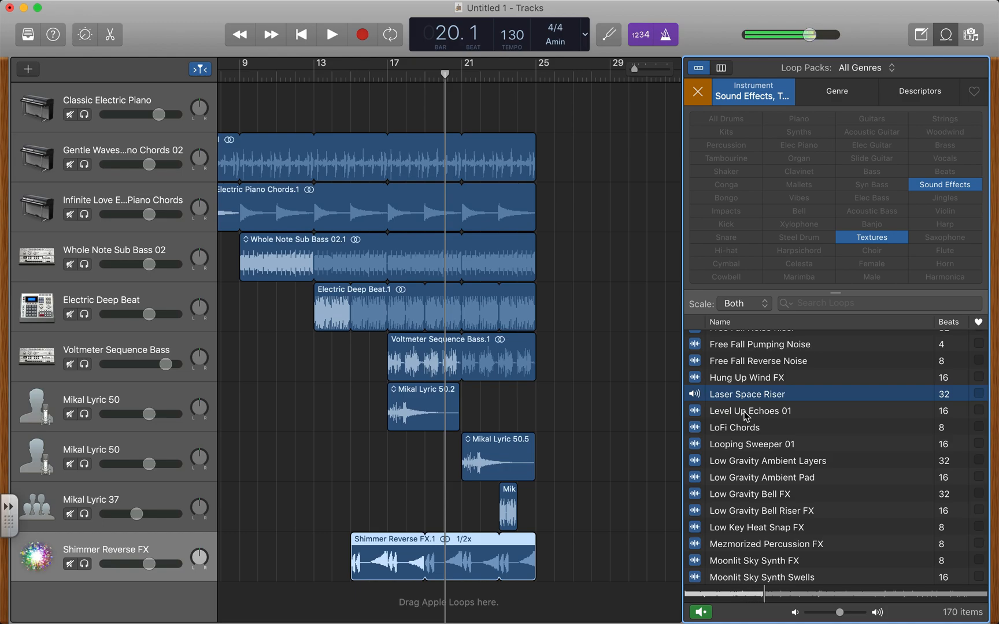
pyautogui.press('Up')
# Preview Abstract Atmosphere 157, 154 and 153, and place Abstract Atmosphere 154 on a new track at bar 21.
pyautogui.scroll(8, 743, 393)
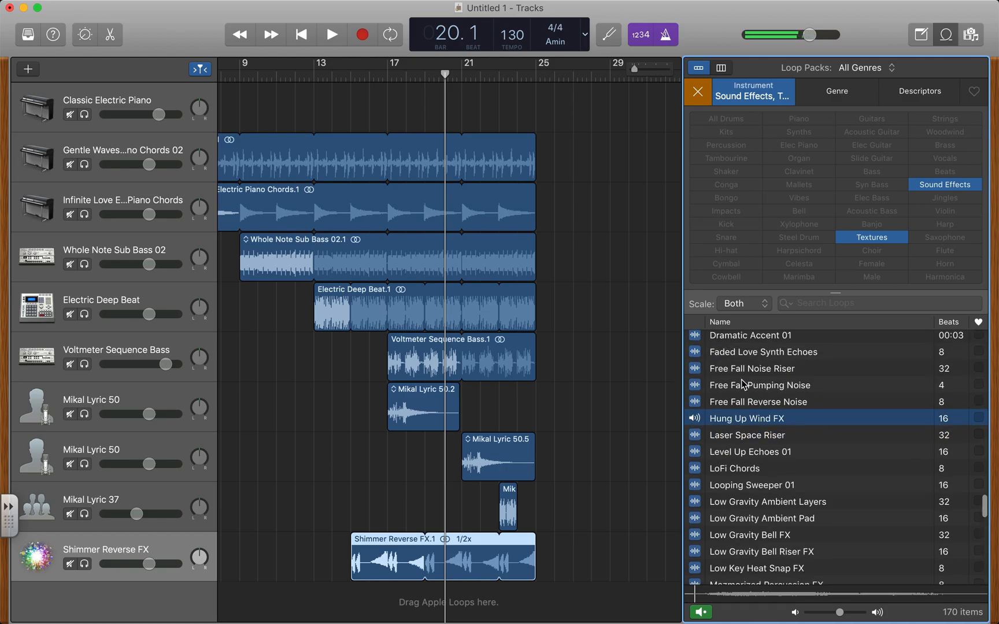
pyautogui.scroll(4, 744, 386)
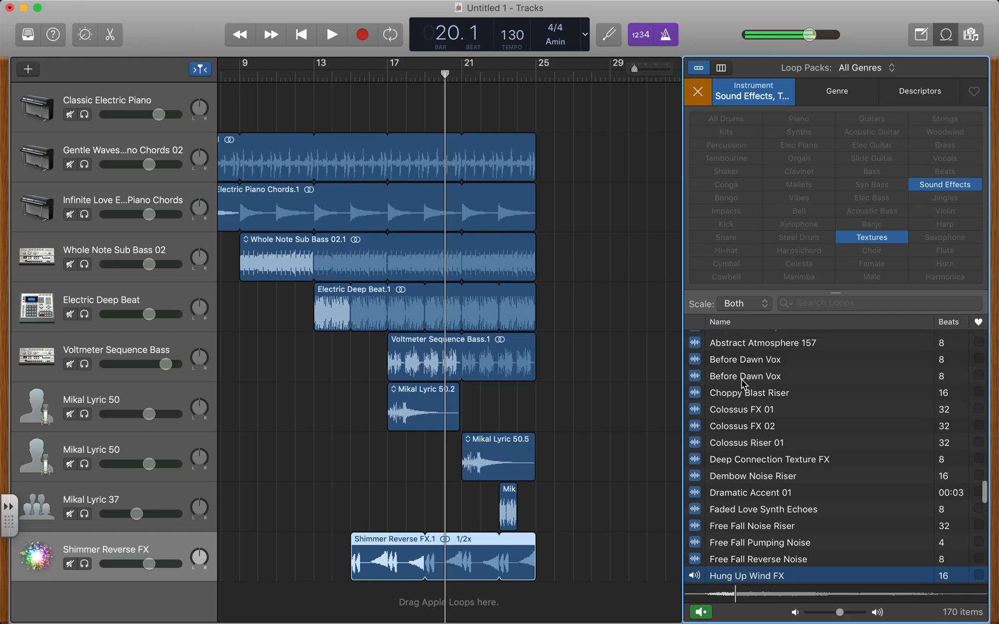
pyautogui.scroll(3, 742, 379)
pyautogui.click(743, 382)
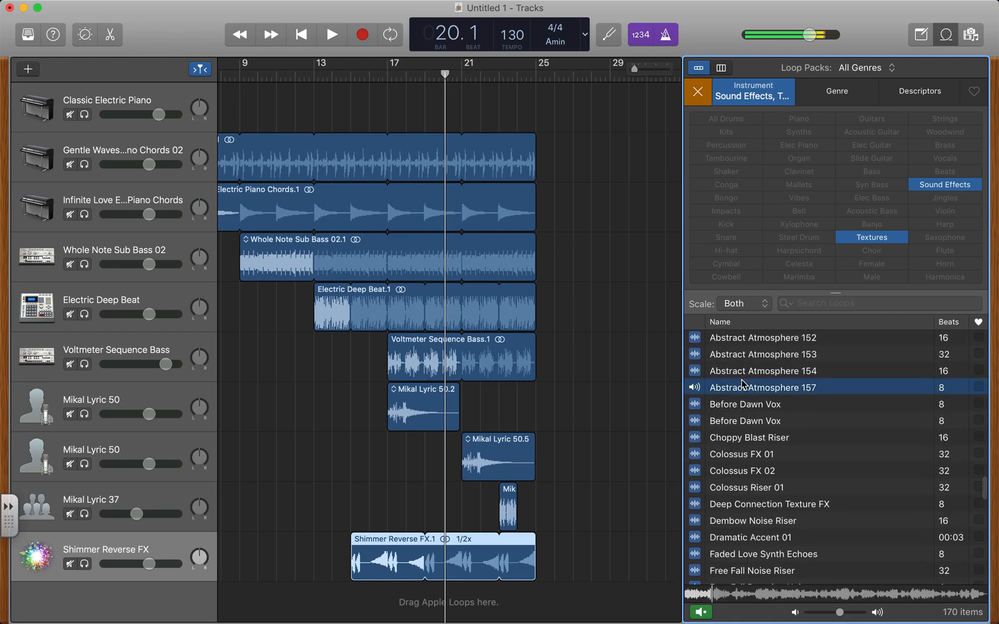
pyautogui.click(741, 373)
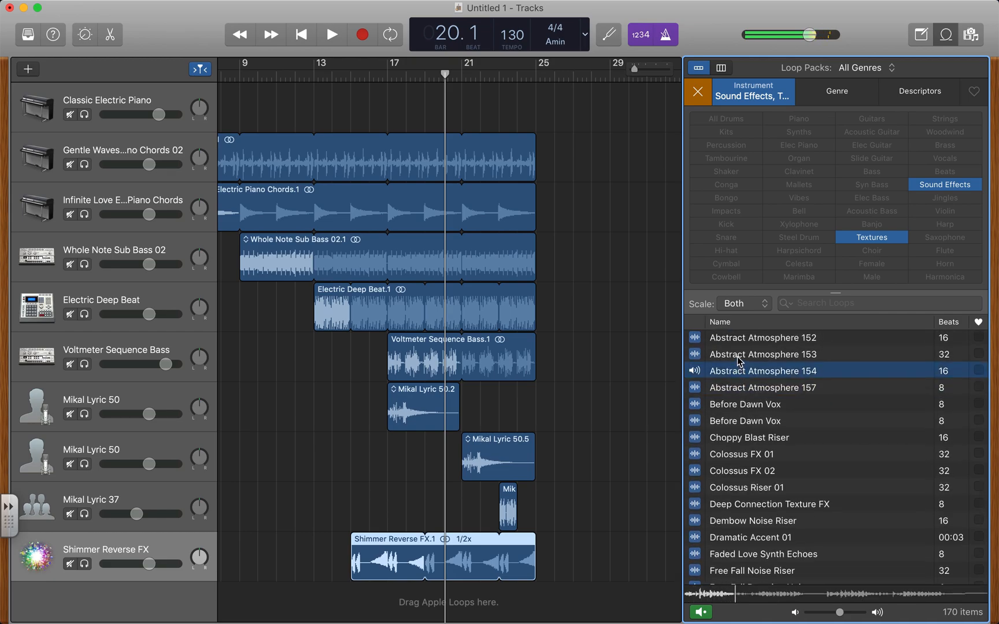
pyautogui.click(738, 357)
pyautogui.click(740, 374)
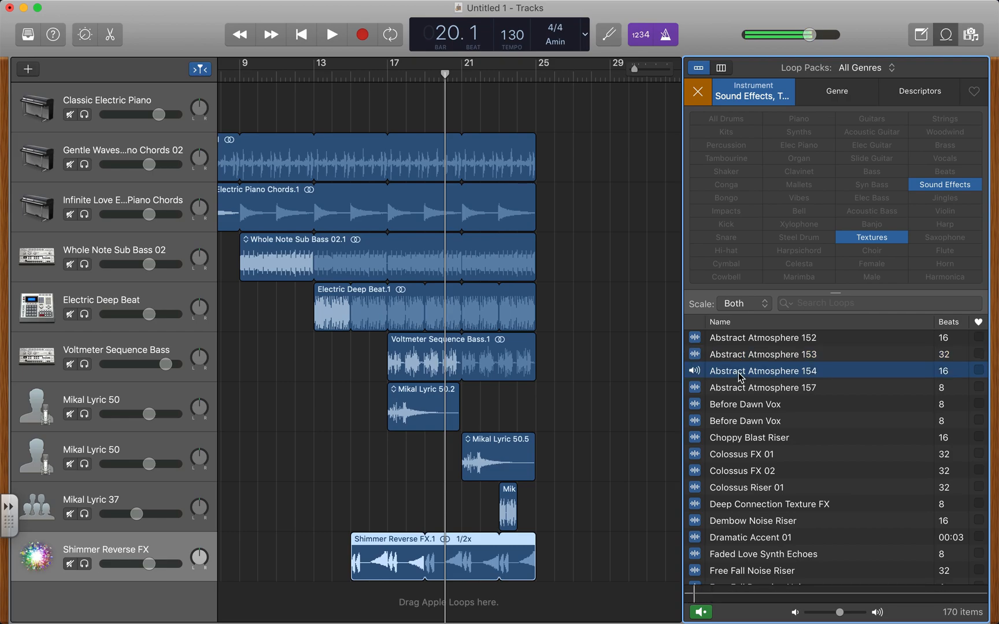
pyautogui.moveTo(712, 414); pyautogui.dragTo(464, 603)
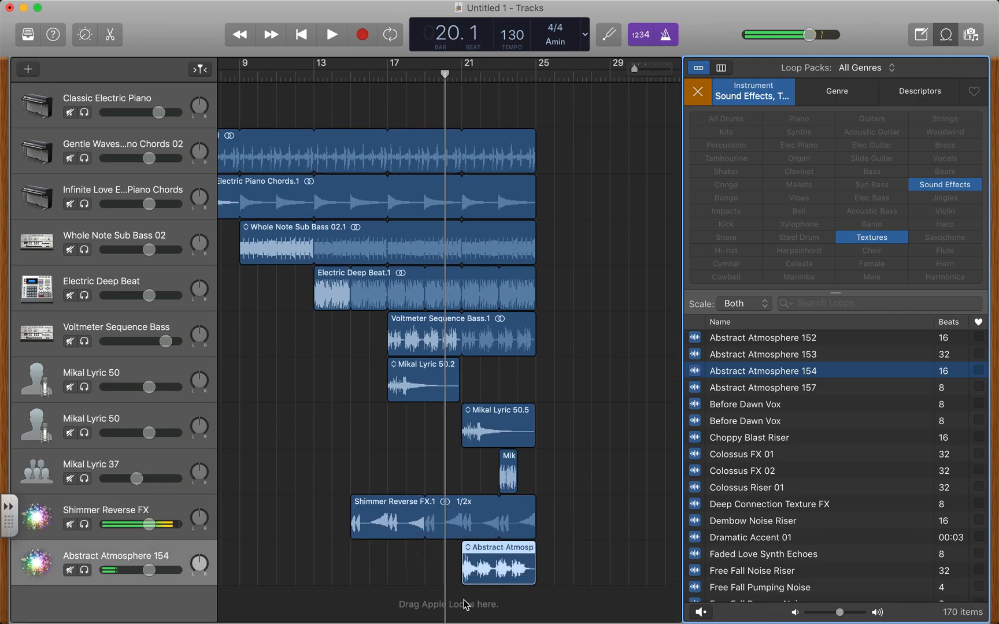
# Play the song from bar 17 to about bar 25 while lowering the Abstract Atmosphere 154 track's volume slightly.
pyautogui.click(386, 77)
pyautogui.press('space')
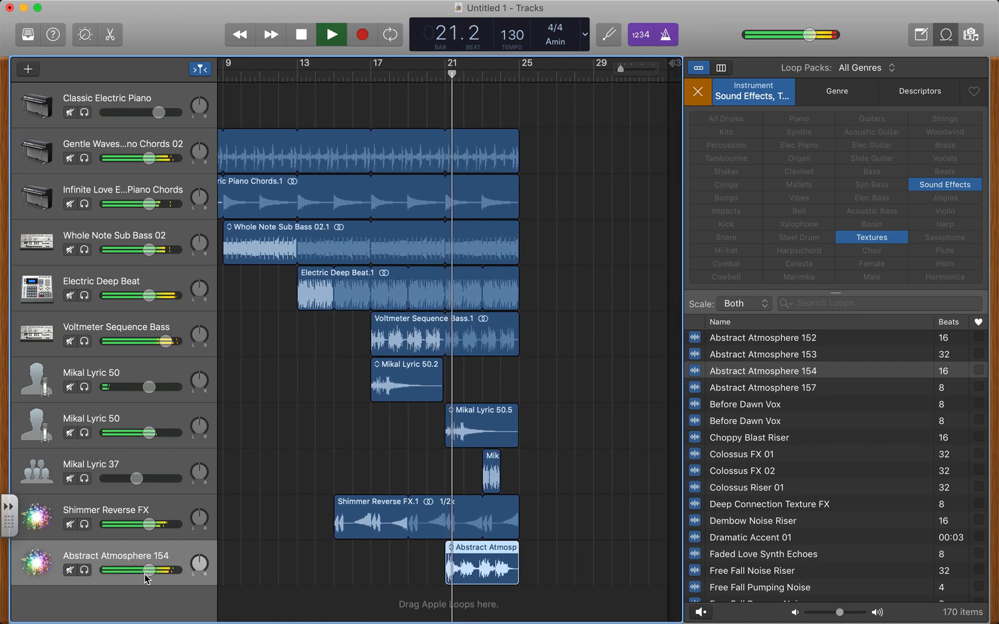
pyautogui.moveTo(150, 574); pyautogui.dragTo(139, 569)
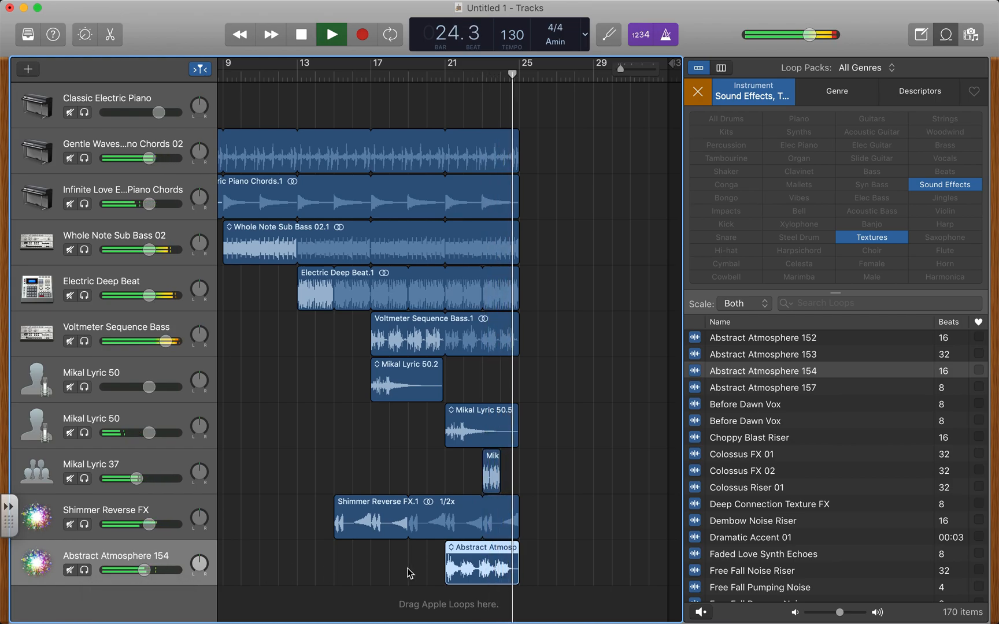
pyautogui.press('space')
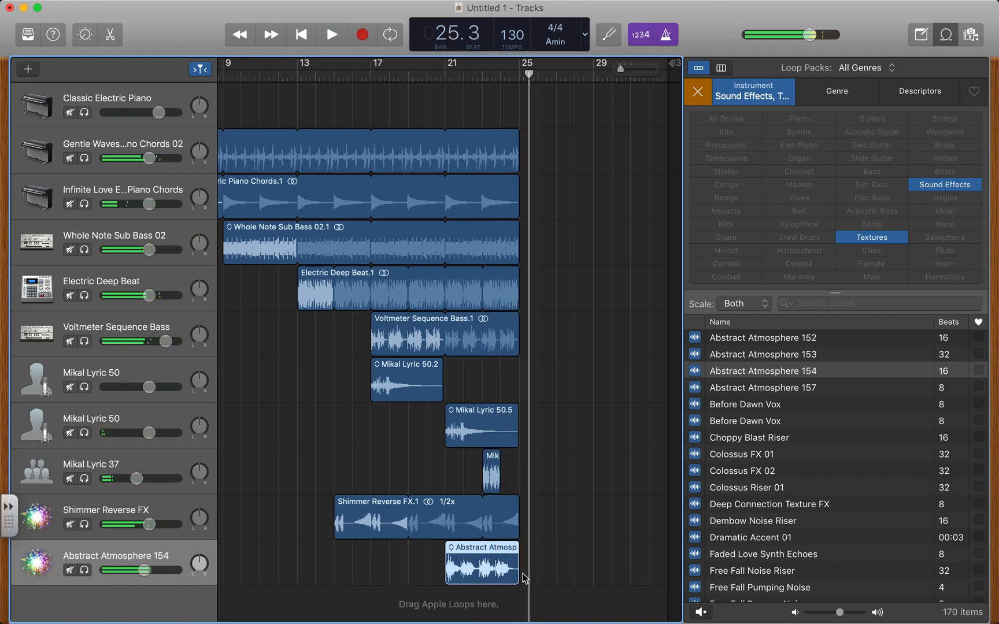
# Reset the loop filters, filter by Bass and Syn Bass, and search the loops for "sub".
pyautogui.click(698, 93)
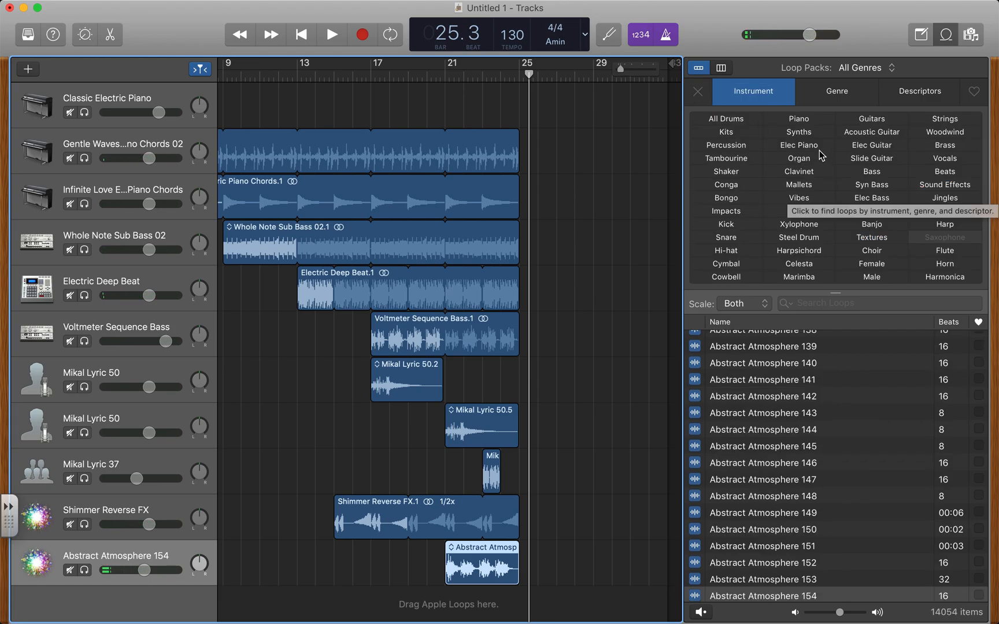
pyautogui.click(873, 173)
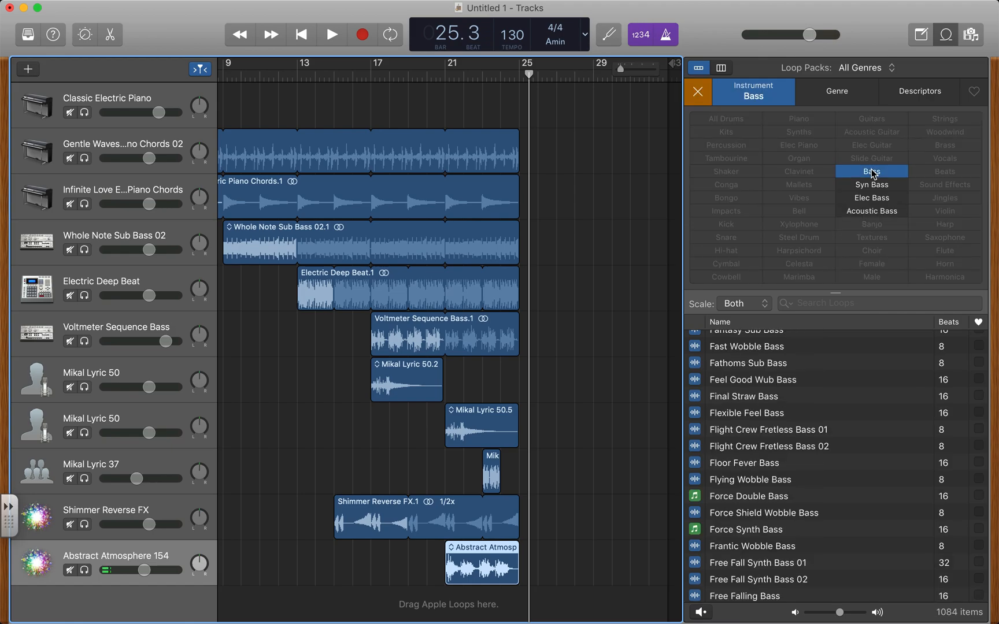
pyautogui.click(876, 186)
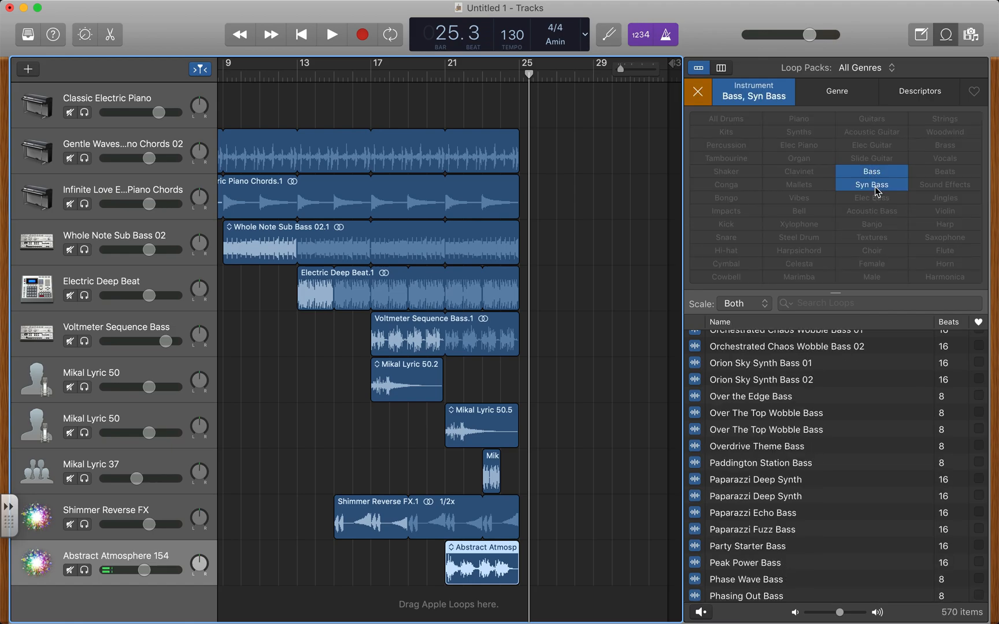
pyautogui.click(810, 303)
pyautogui.write('sub')
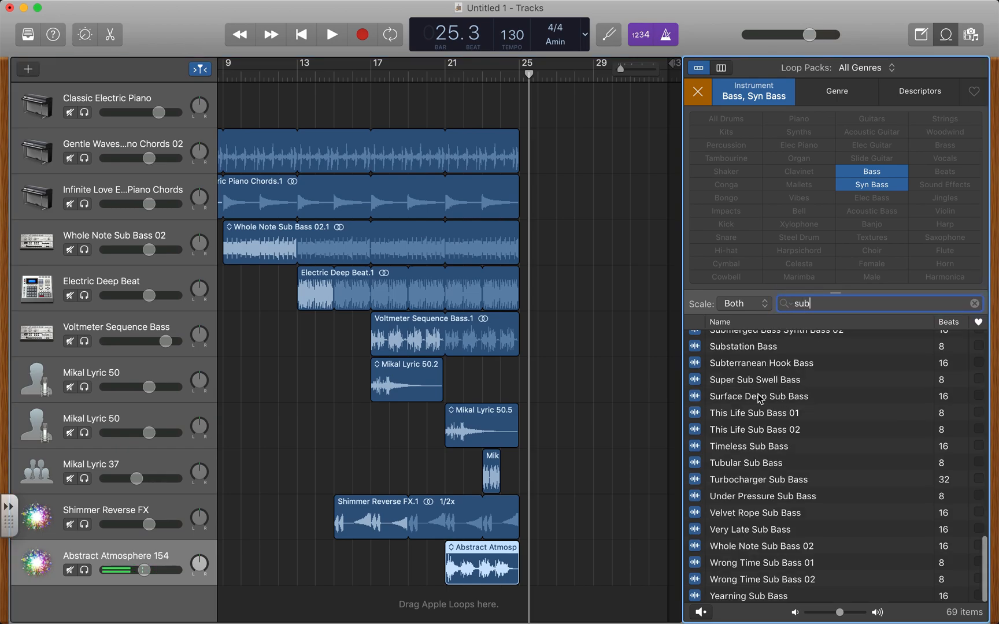
# Preview the loops Submerged Bass Synth Bass 01 and Submerged Bass Synth Bass 02.
pyautogui.scroll(5, 759, 399)
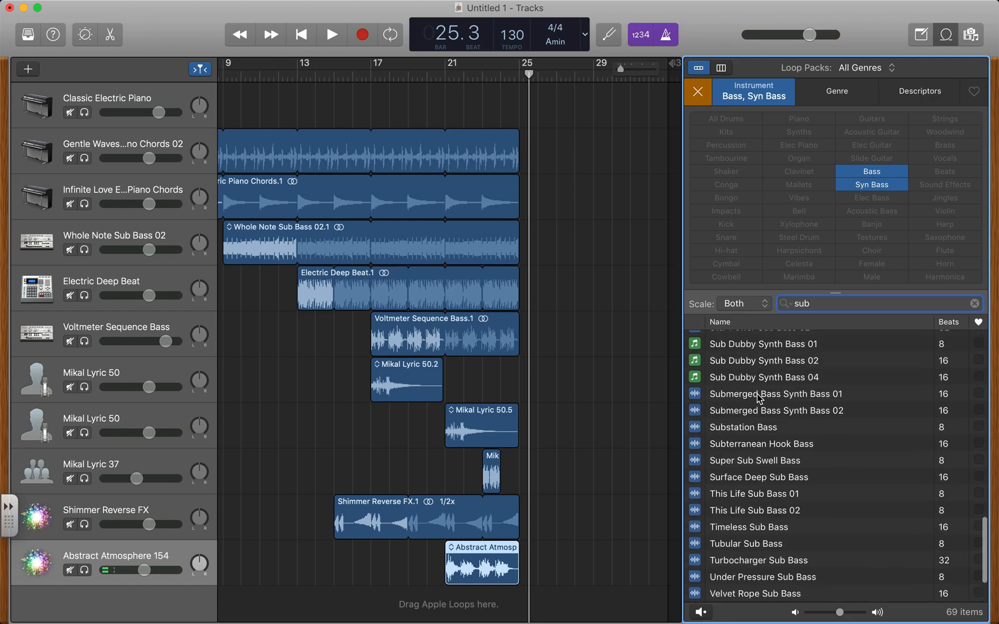
pyautogui.click(759, 399)
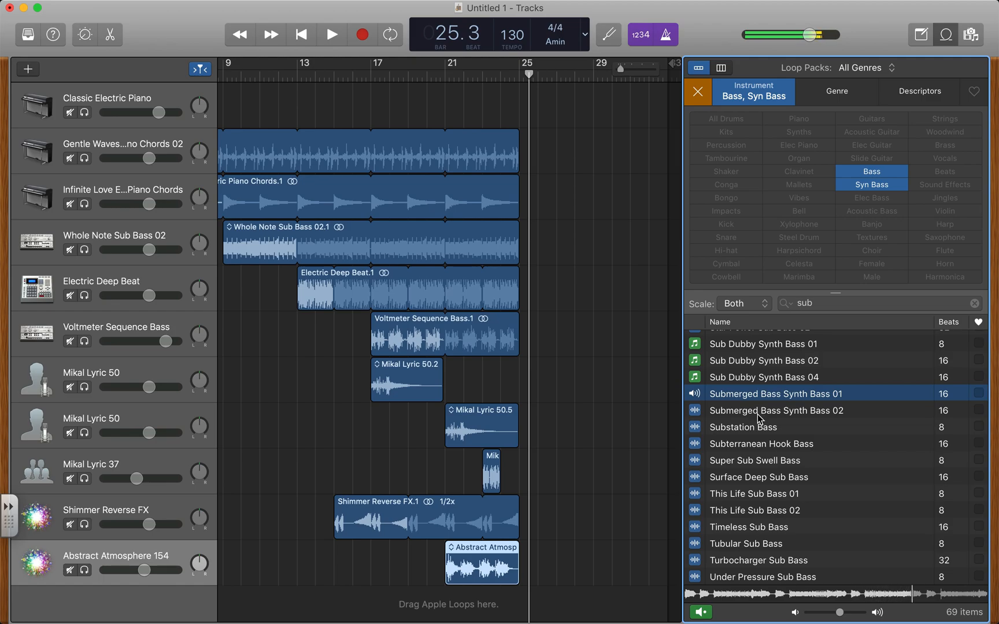
pyautogui.click(759, 411)
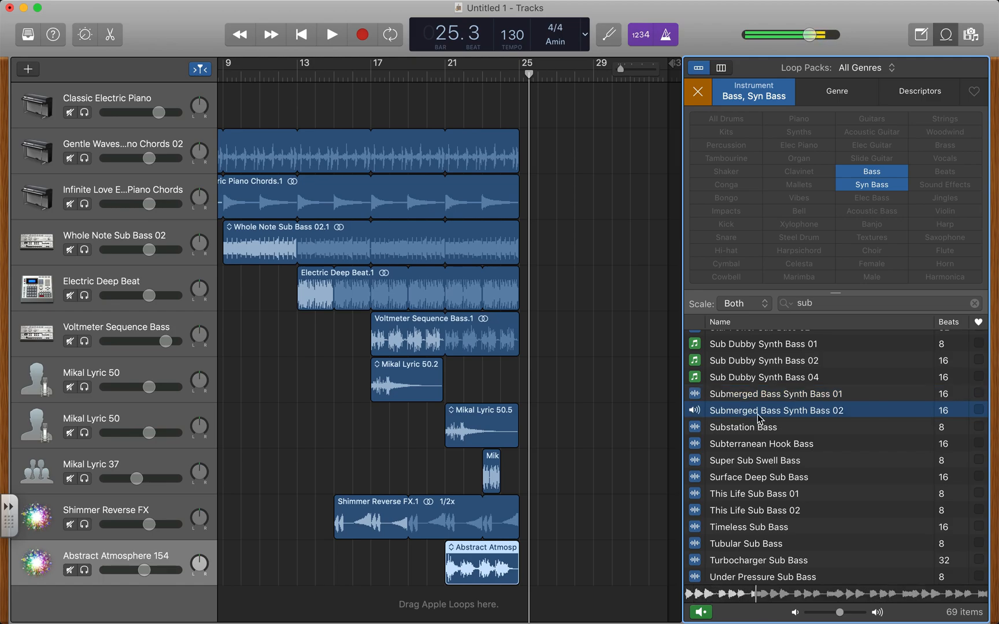
# Select all regions lying between bars 21 and 25 and loop them together eight bars further, to about bar 33.
pyautogui.hscroll(2, 475, 337)
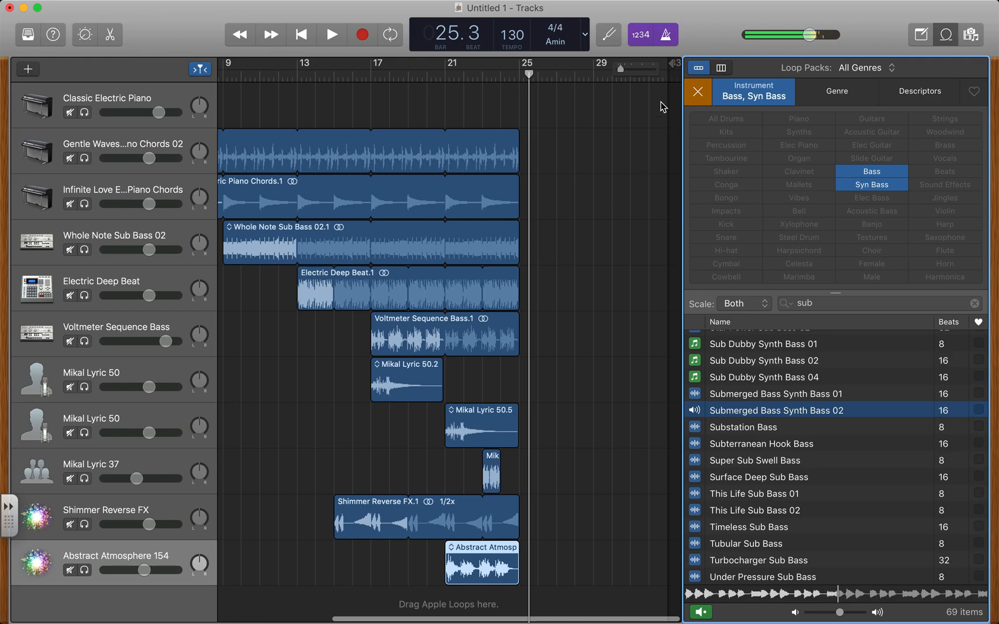
pyautogui.moveTo(670, 79)
pyautogui.mouseDown()
pyautogui.moveTo(684, 80)
pyautogui.moveTo(669, 73)
pyautogui.mouseUp()
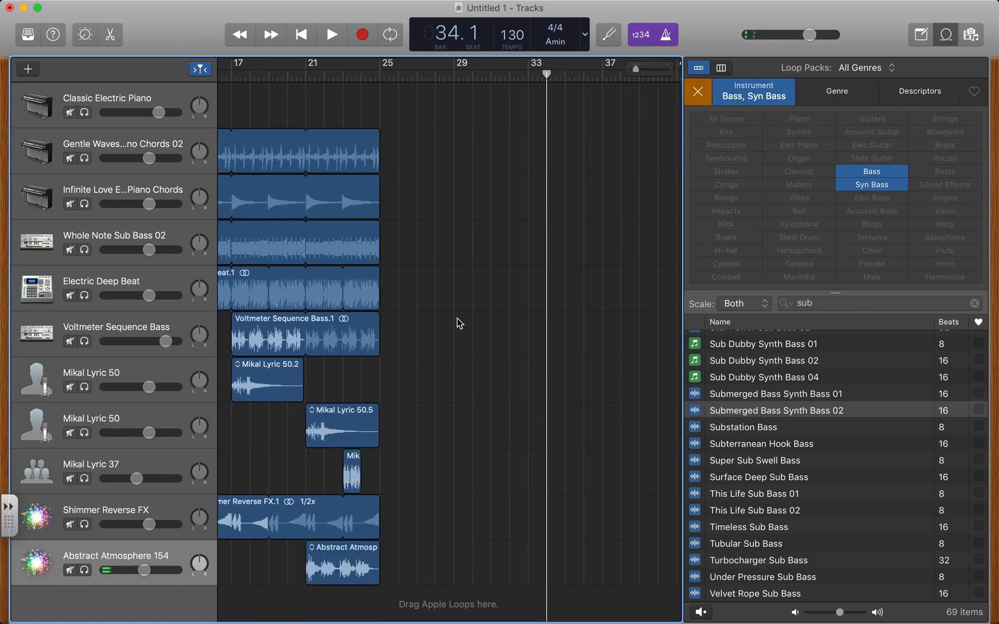
pyautogui.moveTo(346, 116); pyautogui.dragTo(383, 558)
pyautogui.moveTo(368, 316); pyautogui.dragTo(368, 316)
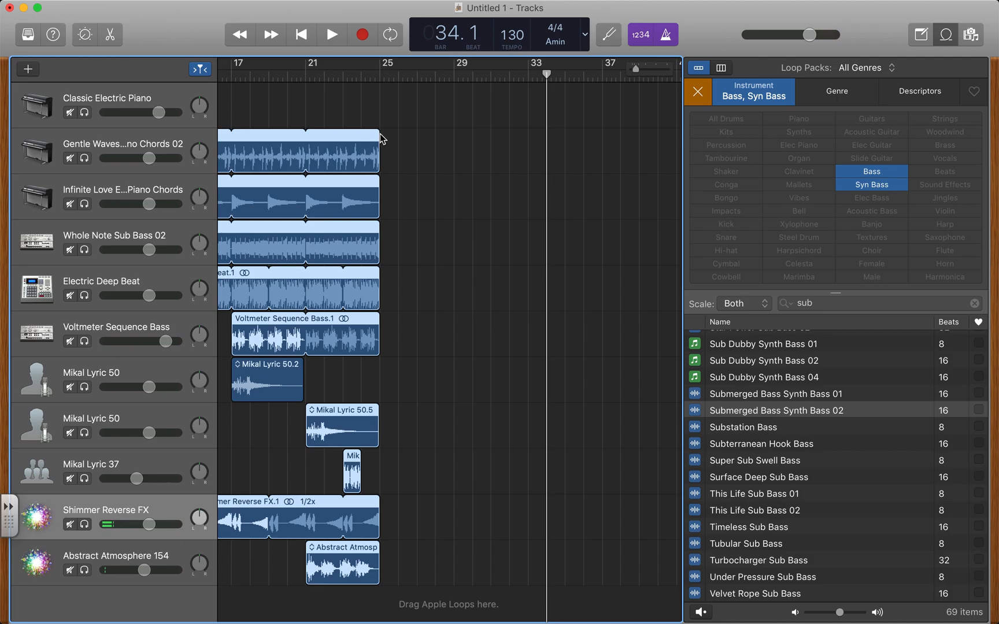
pyautogui.moveTo(377, 132); pyautogui.dragTo(526, 169)
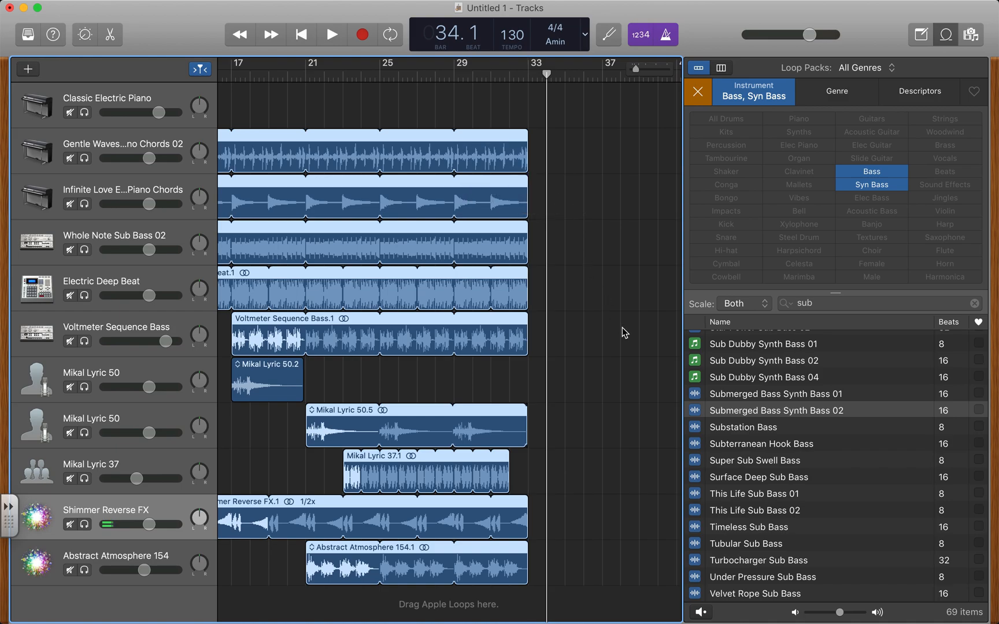
# Compare Submerged Bass Synth Bass 01 with Super Sub Swell Bass and Subterranean Hook Bass by previewing them.
pyautogui.click(712, 396)
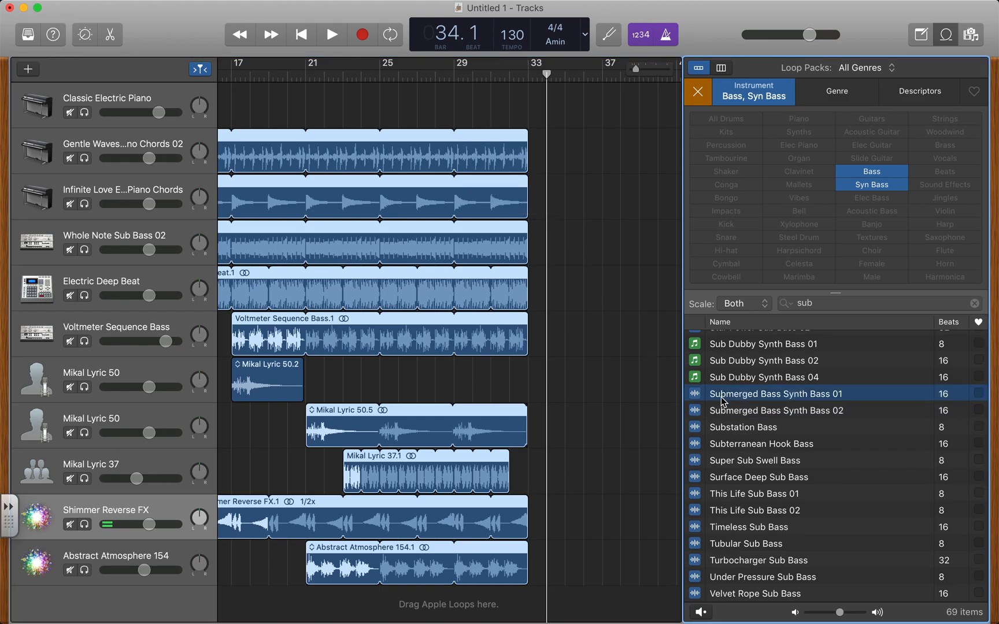
pyautogui.click(730, 458)
pyautogui.click(729, 444)
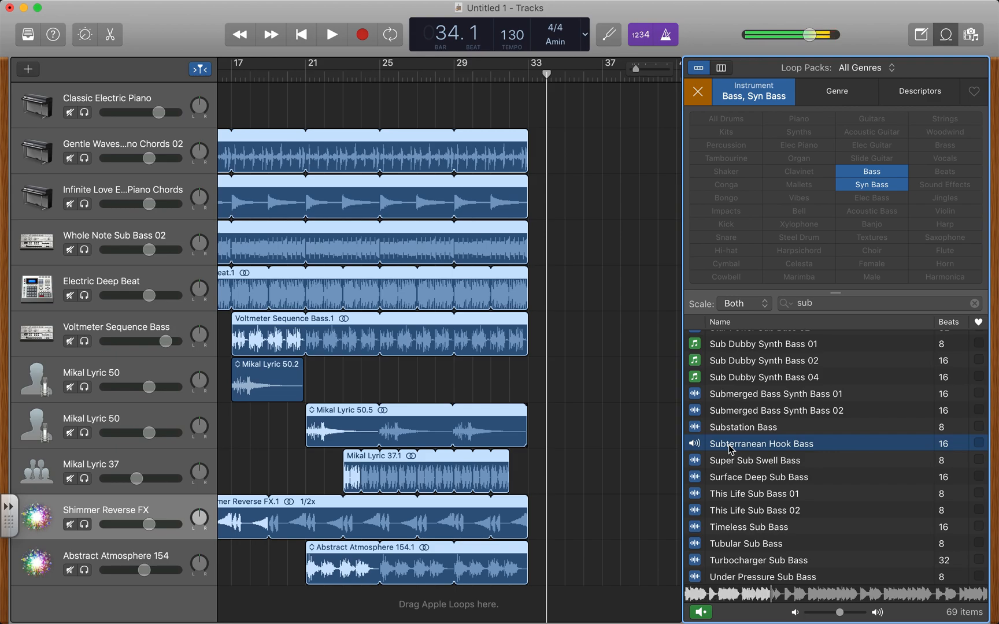
pyautogui.click(728, 398)
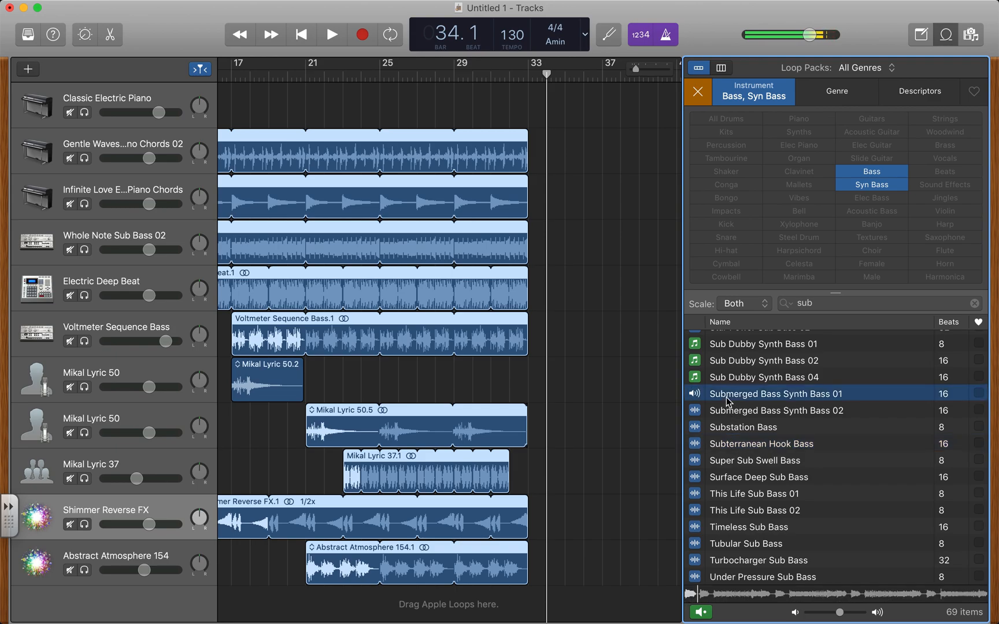
# Preview the loops Sparks Fly Sub Bass, Star Power Sub Bass 01 and 02, and Sub Dubby Synth Bass 01 and 02.
pyautogui.scroll(5, 728, 401)
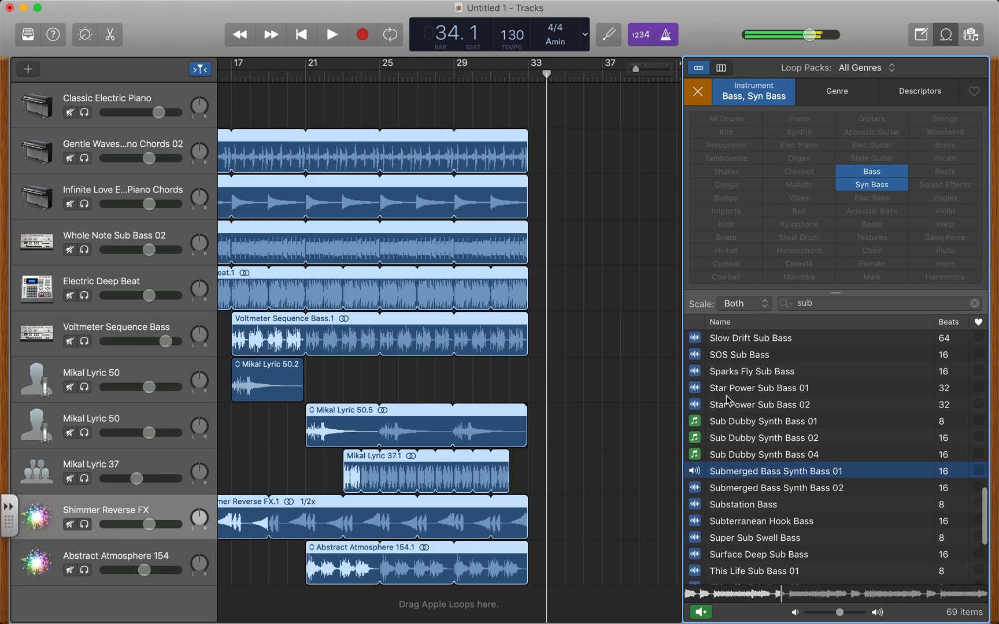
pyautogui.click(727, 373)
pyautogui.click(727, 389)
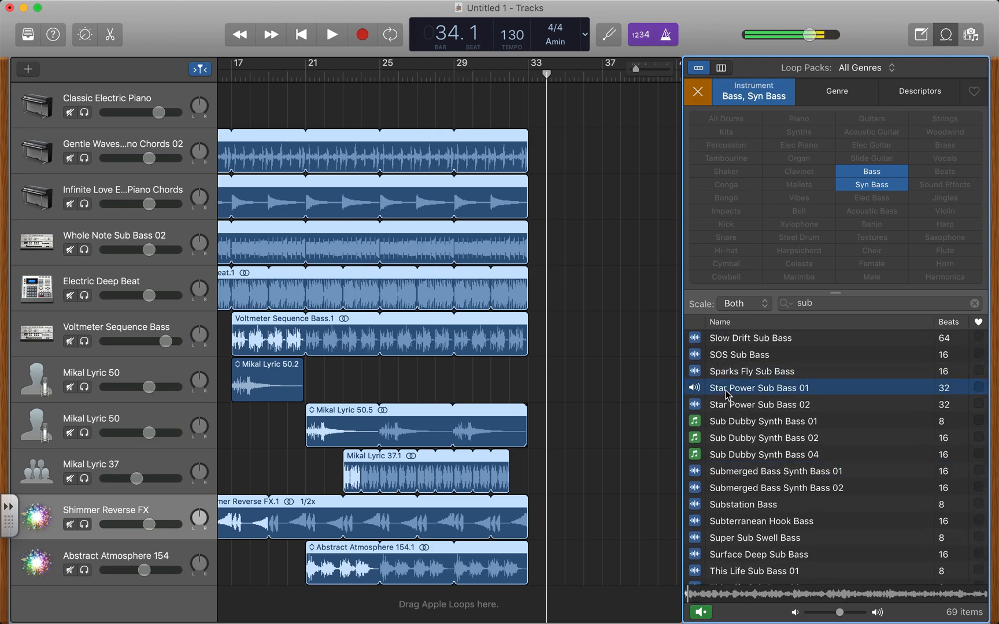
pyautogui.click(727, 406)
pyautogui.click(728, 423)
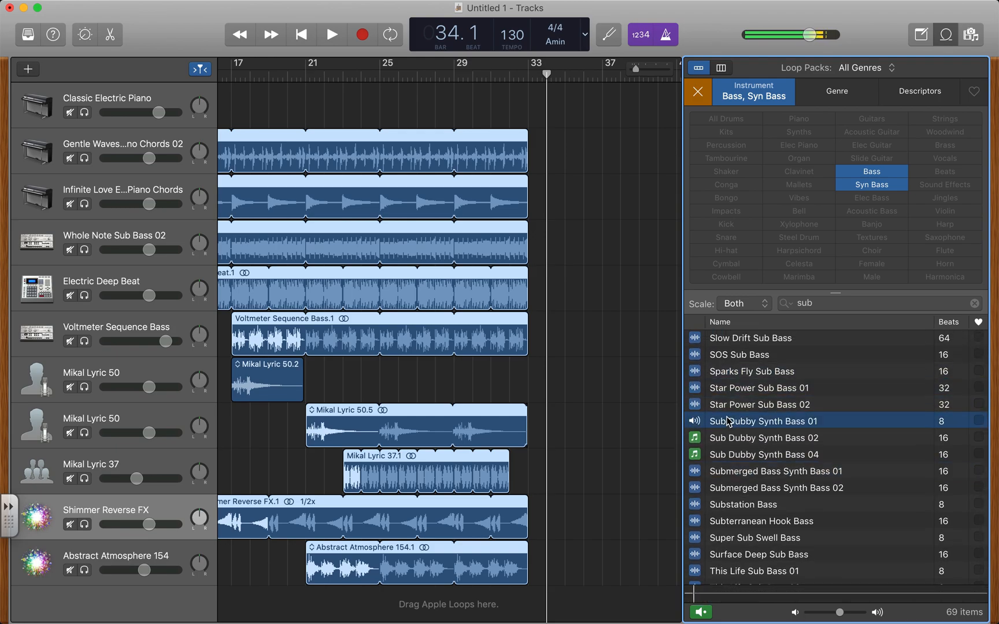
pyautogui.click(732, 439)
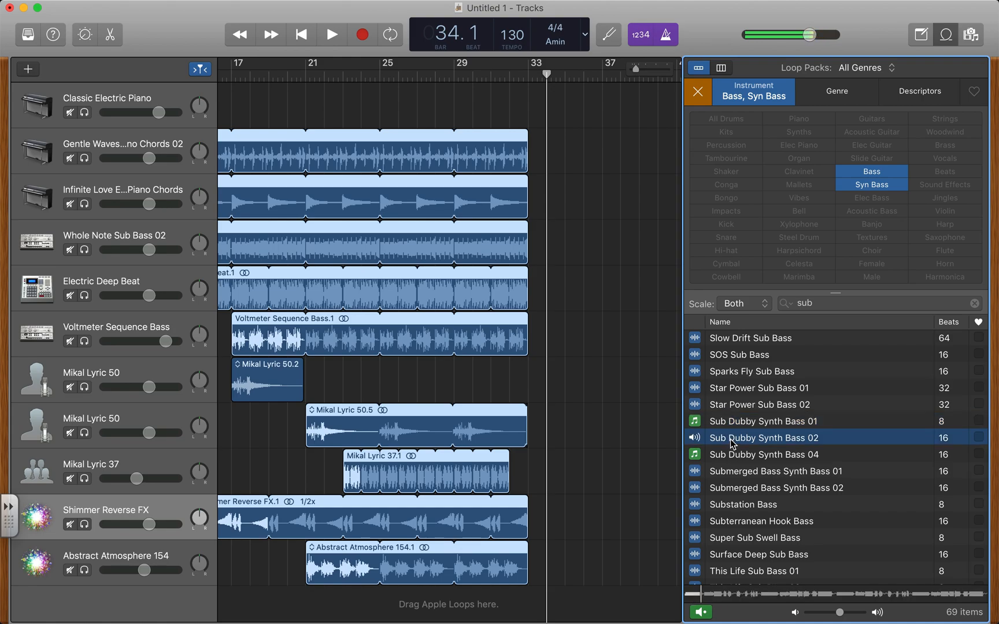
# Preview the sub bass loops Slow Drift, SOS, Post Up, Promises, Pure Hook and Ready Fight.
pyautogui.click(733, 339)
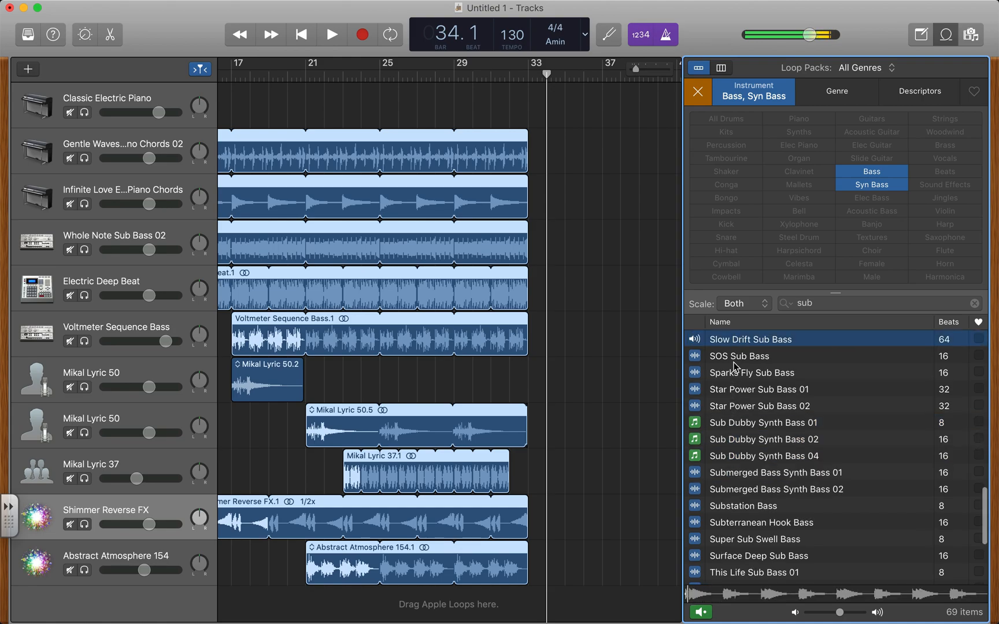
pyautogui.click(734, 361)
pyautogui.scroll(5, 734, 361)
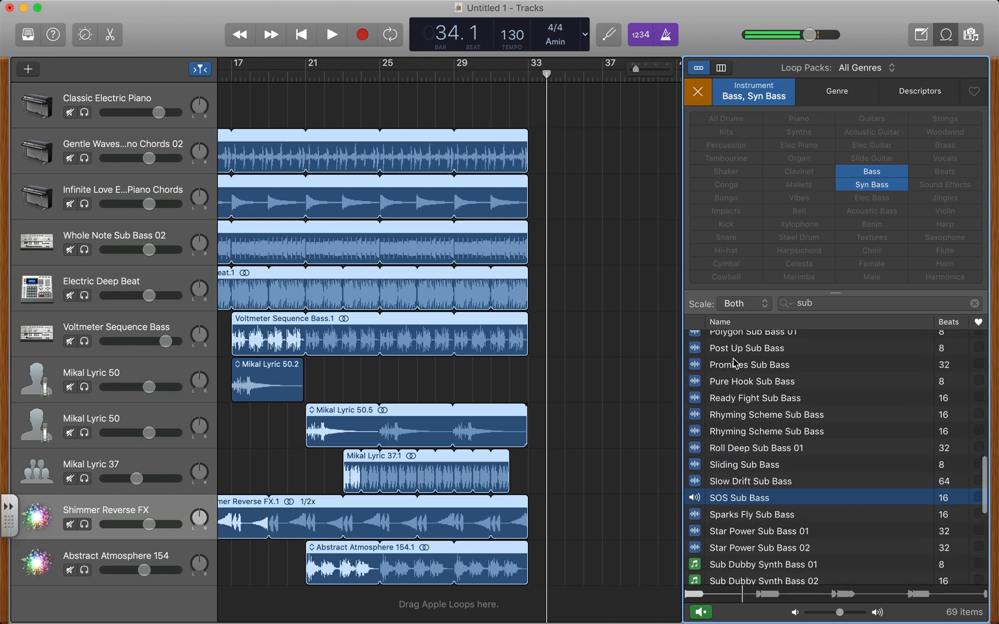
pyautogui.click(733, 348)
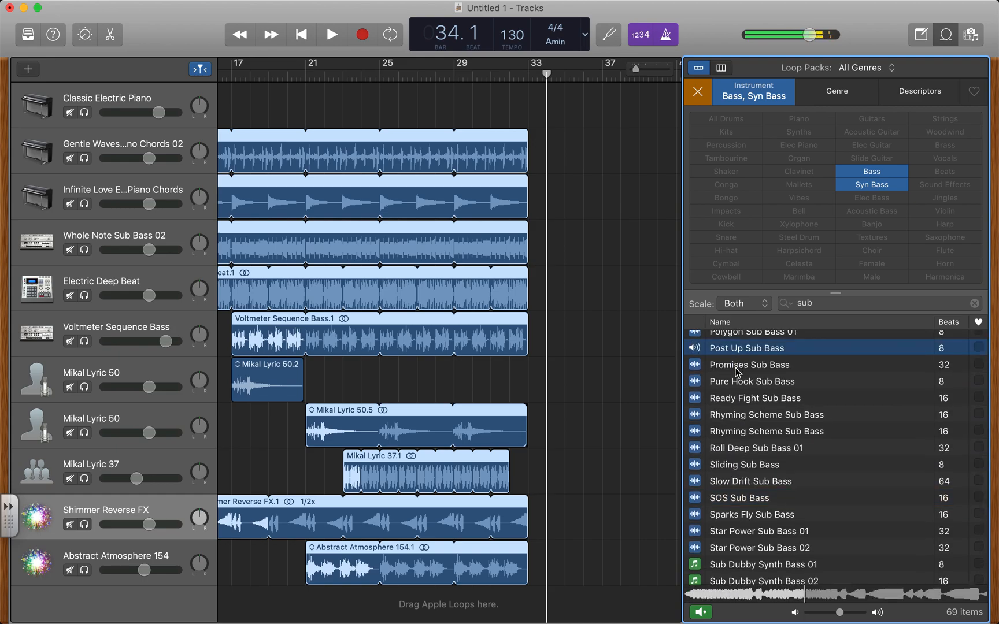
pyautogui.click(737, 370)
pyautogui.click(741, 385)
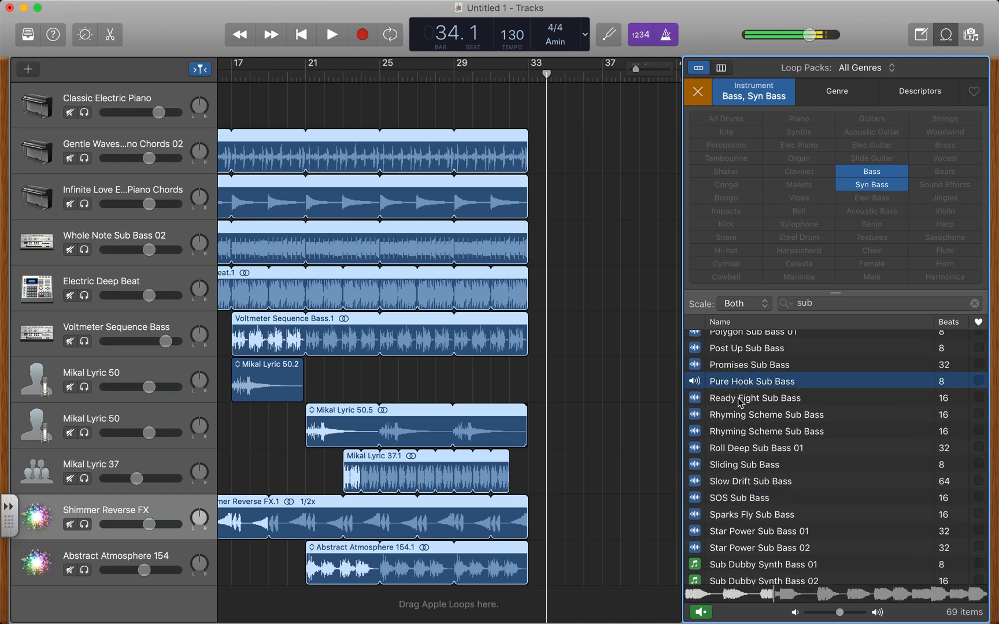
pyautogui.click(741, 399)
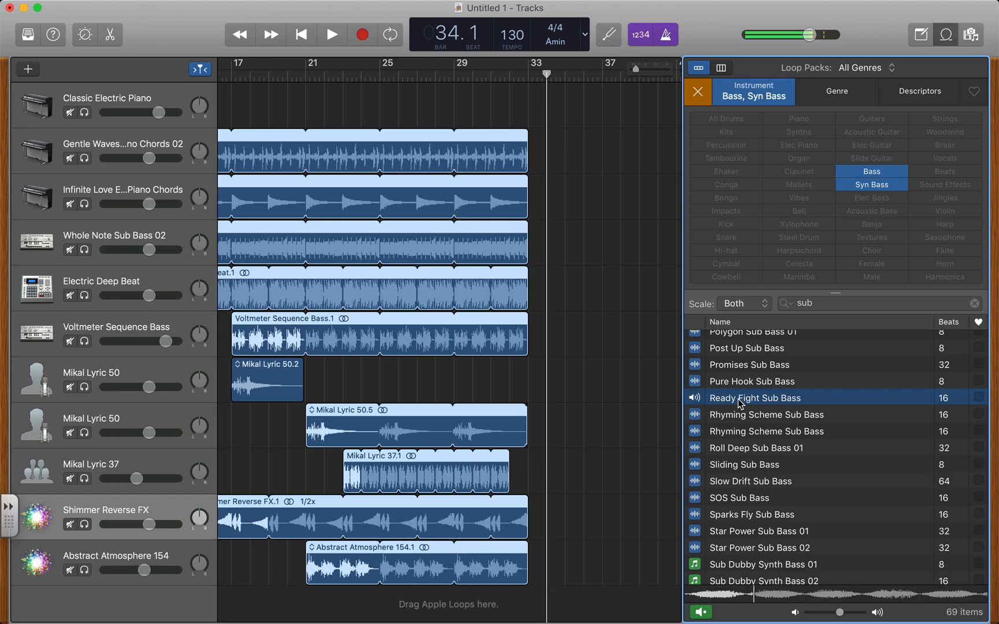
# Preview the sub bass loops Metaphysical 01, Lights and Sound, Full Spectrum, Endless Streets 01 and Fathoms.
pyautogui.scroll(5, 740, 398)
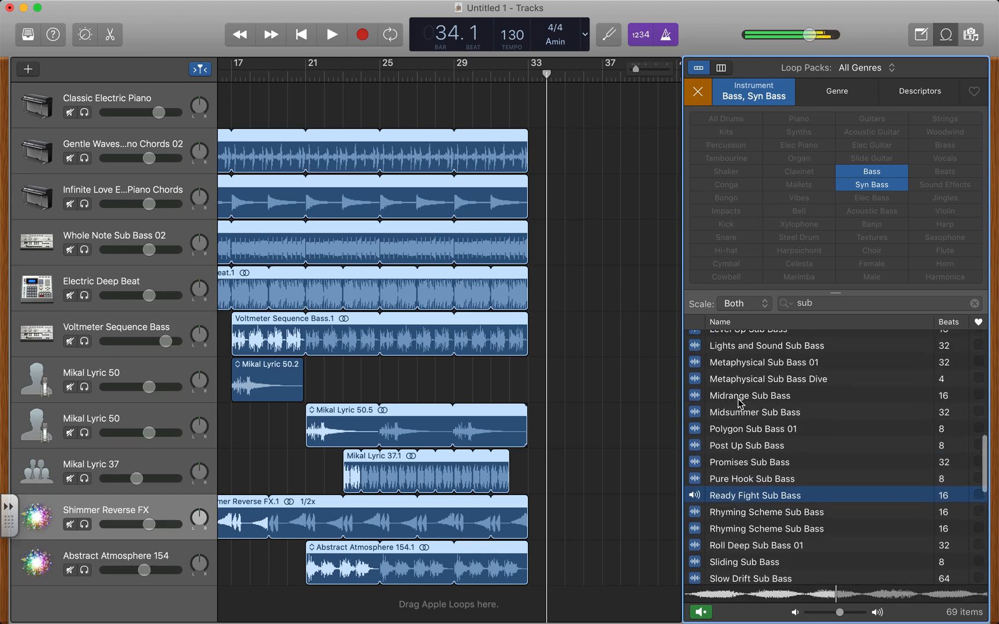
pyautogui.click(738, 365)
pyautogui.click(739, 351)
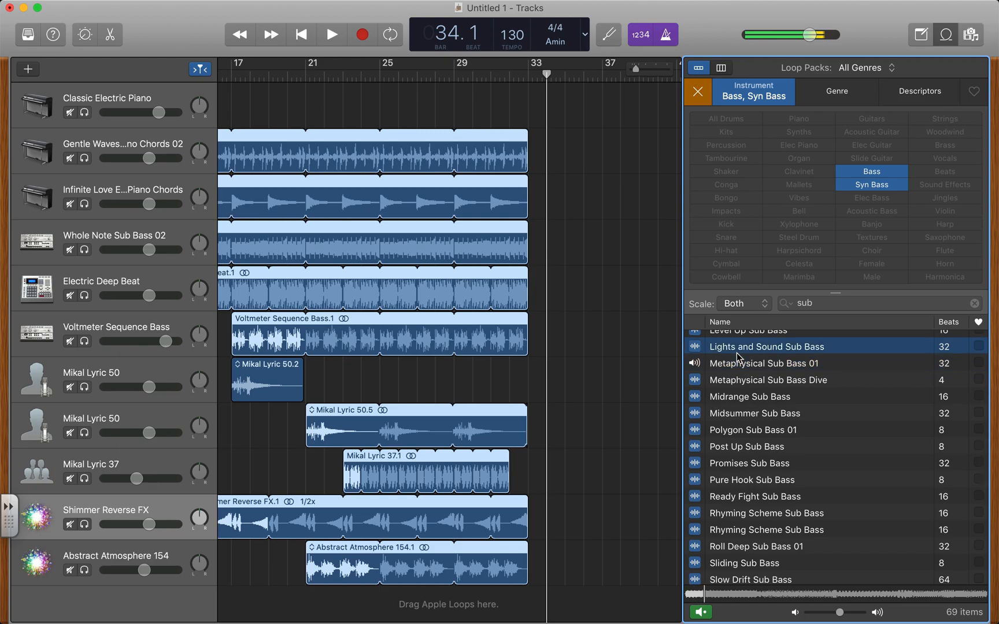
pyautogui.scroll(3, 739, 355)
pyautogui.scroll(8, 737, 356)
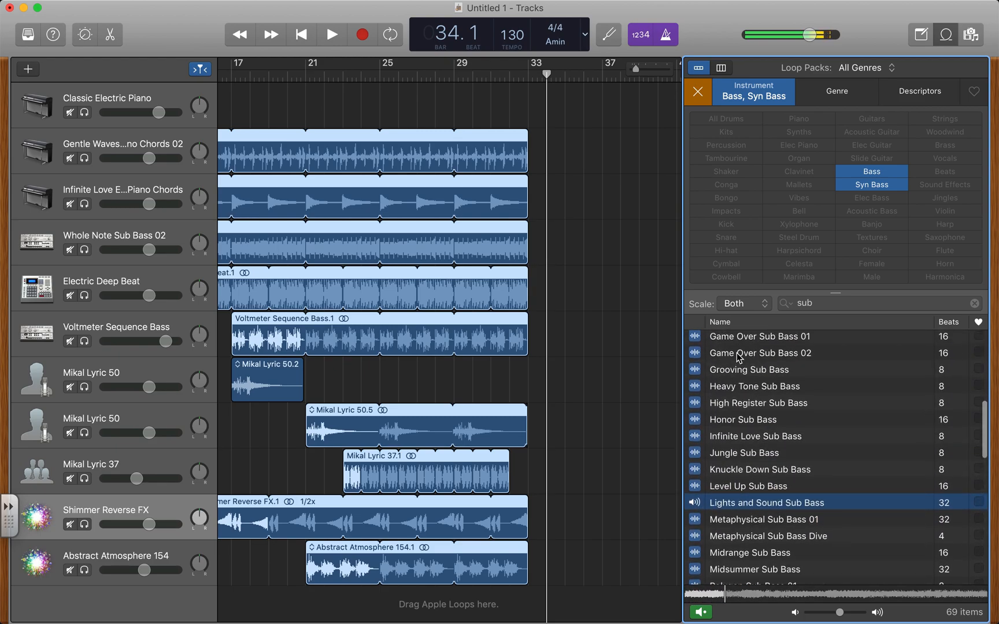
pyautogui.click(739, 352)
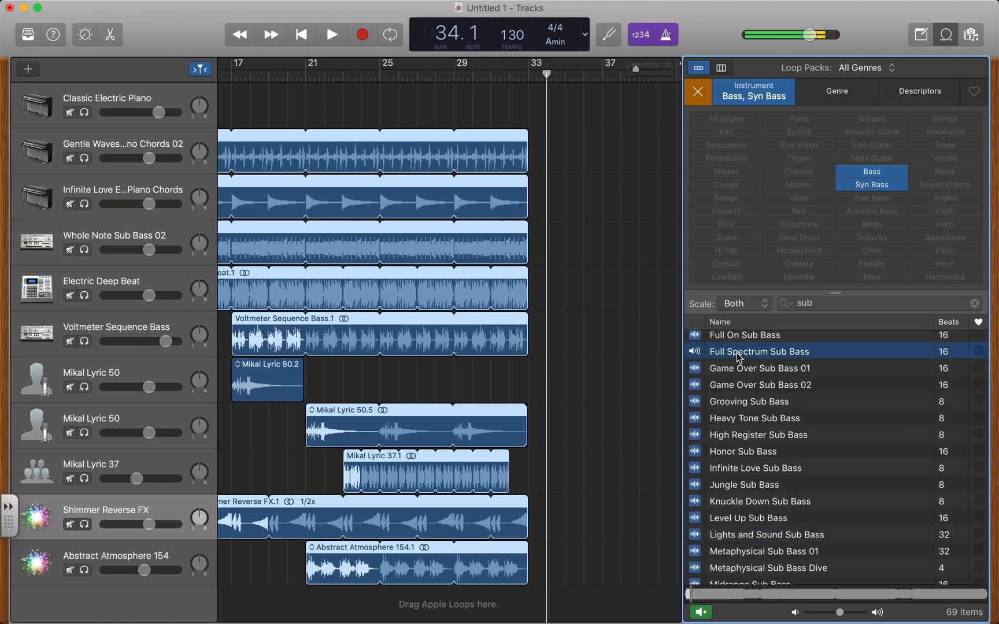
pyautogui.scroll(4, 737, 356)
pyautogui.click(737, 345)
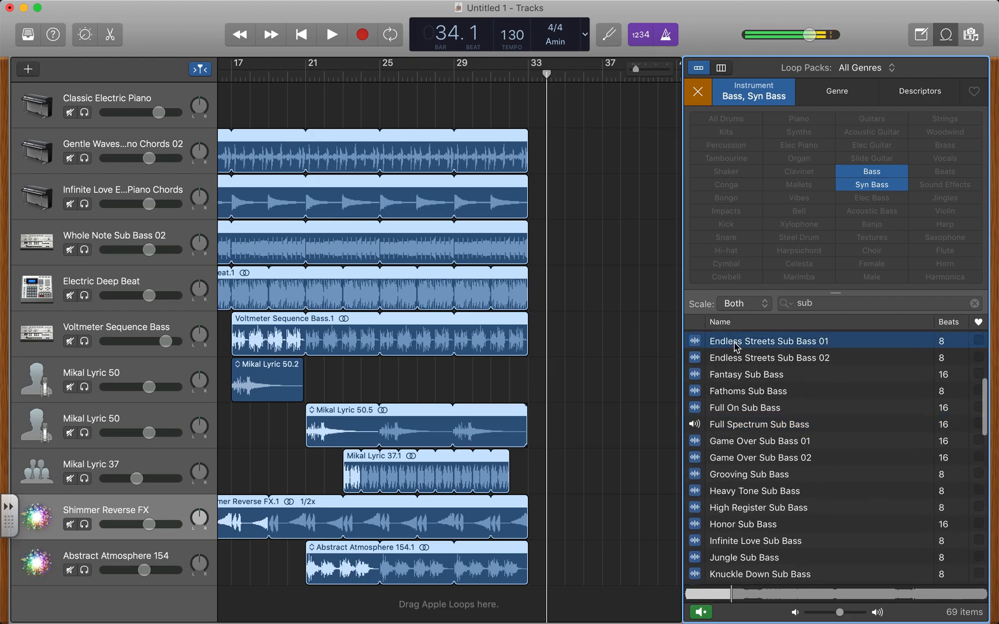
pyautogui.click(737, 393)
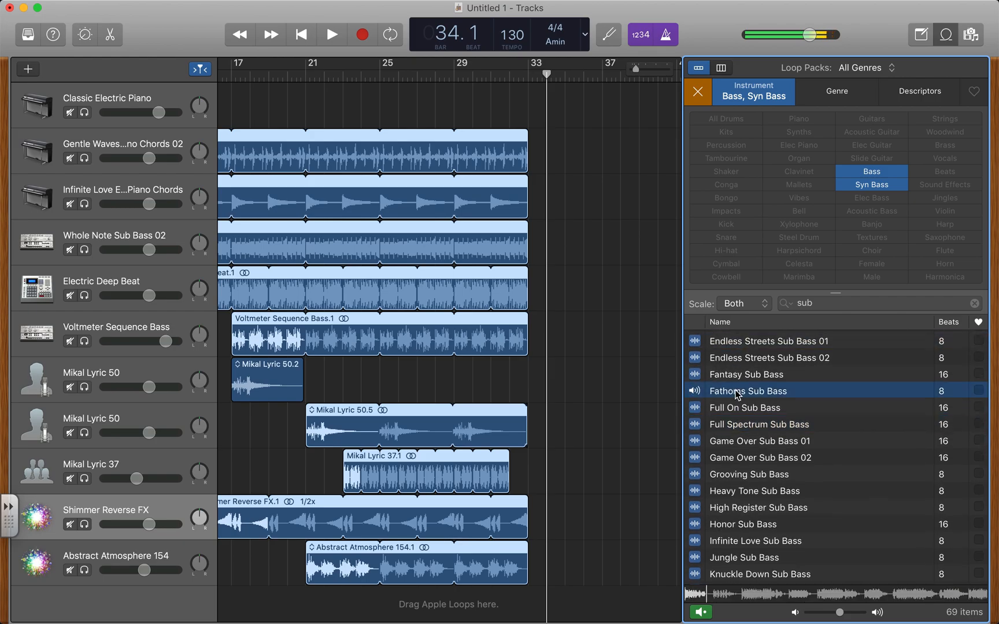
# Preview the loops This Life Sub Bass 01 and 02, Surface Deep Sub Bass, Super Sub Swell Bass and Tubular Sub Bass.
pyautogui.scroll(-15, 738, 393)
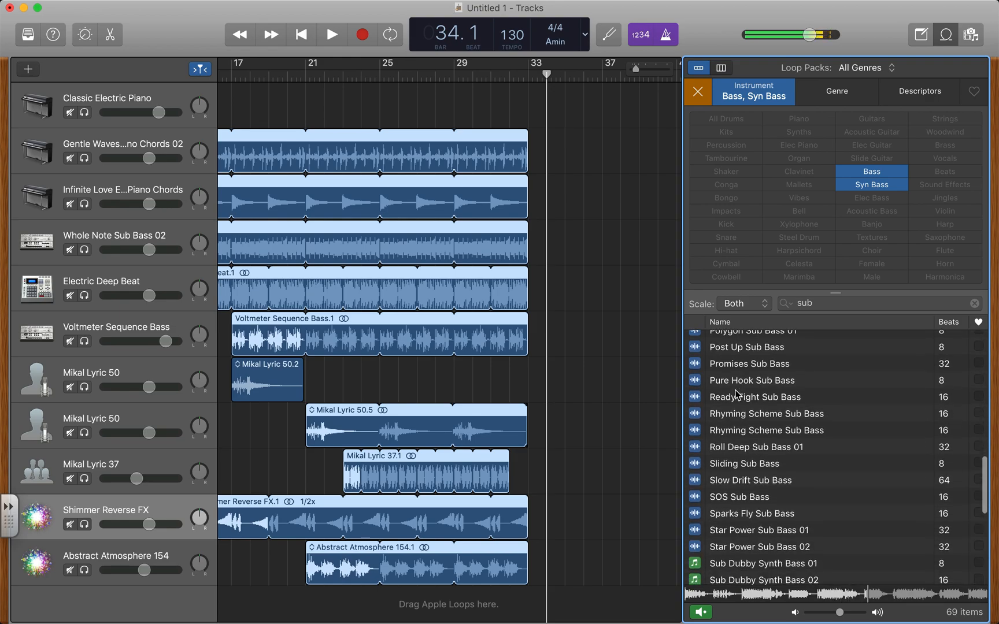
pyautogui.scroll(-12, 736, 395)
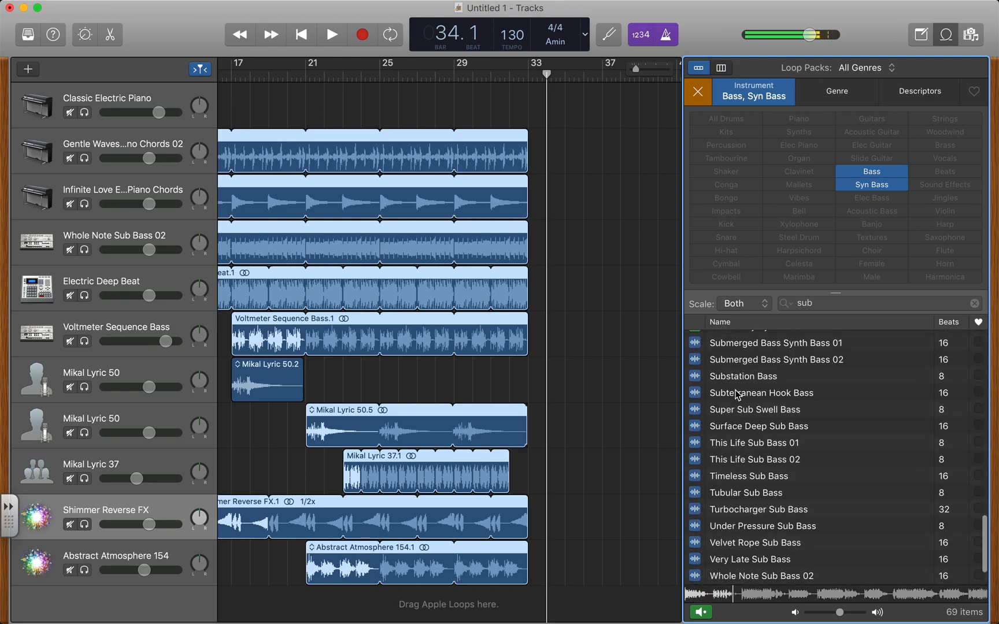
pyautogui.click(740, 409)
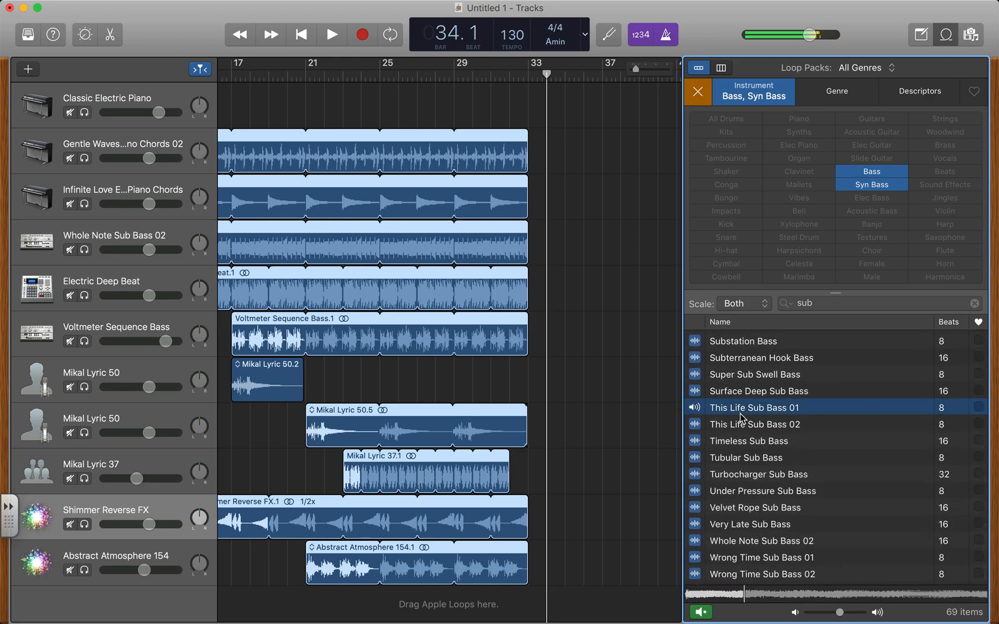
pyautogui.click(742, 426)
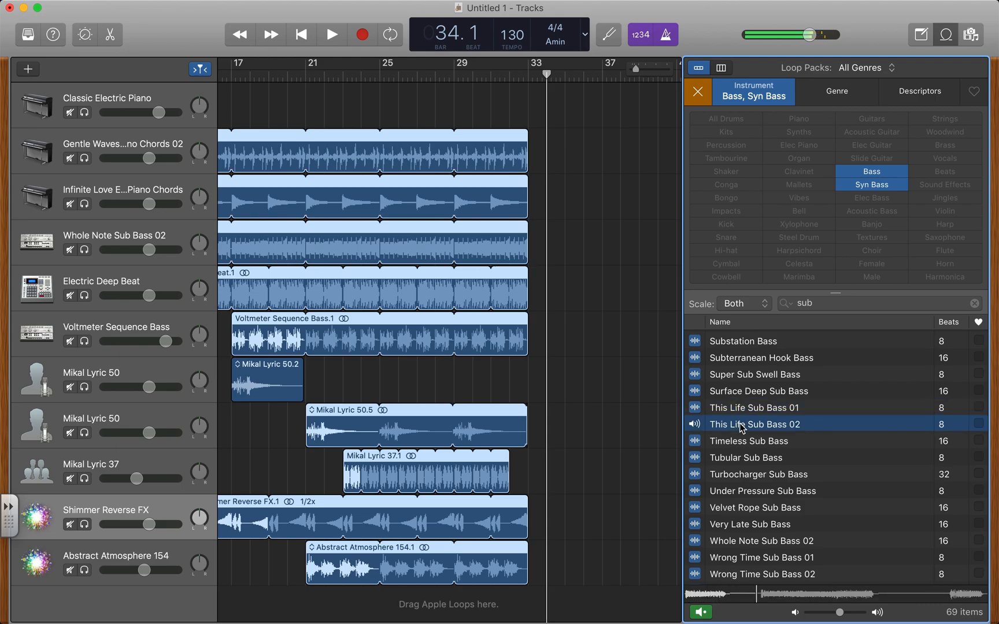
pyautogui.click(741, 395)
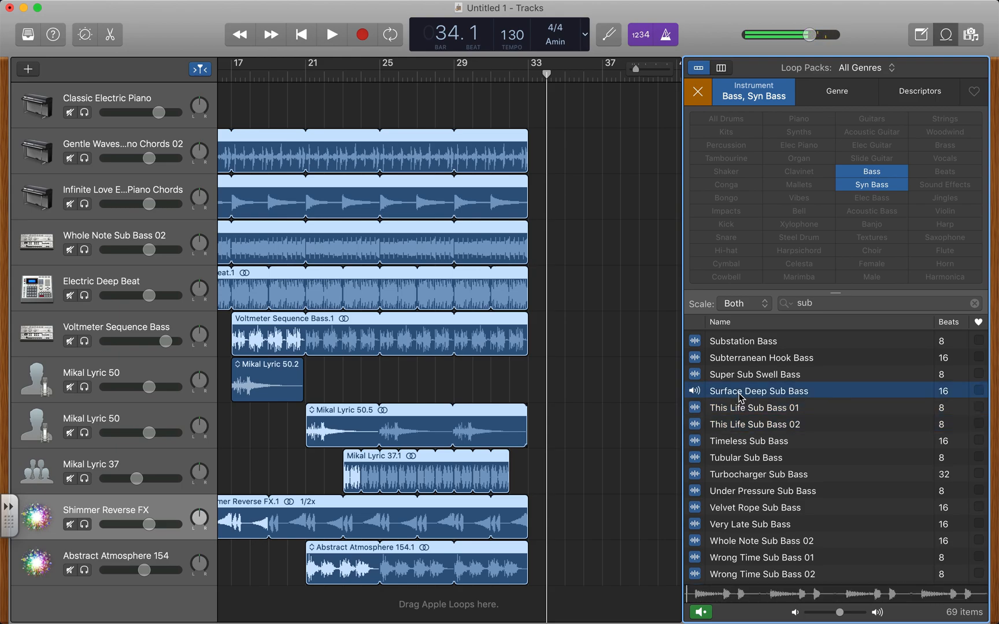
pyautogui.click(735, 376)
pyautogui.click(744, 458)
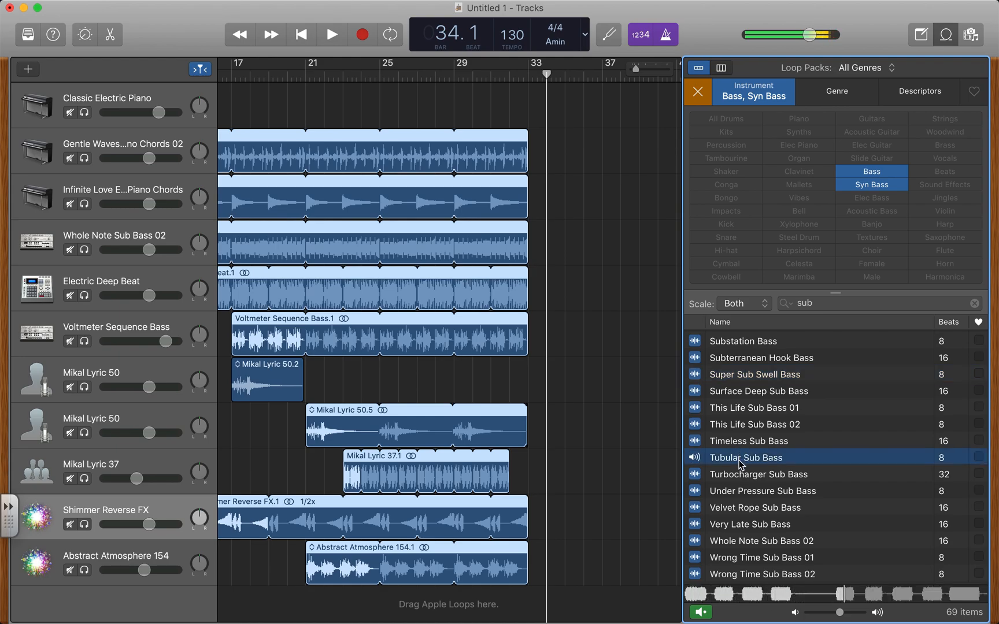
# Preview the sub bass loops Turbocharger, Under Pressure, Velvet Rope, Very Late, Whole Note 02 and Wrong Time 01.
pyautogui.click(743, 475)
pyautogui.click(744, 492)
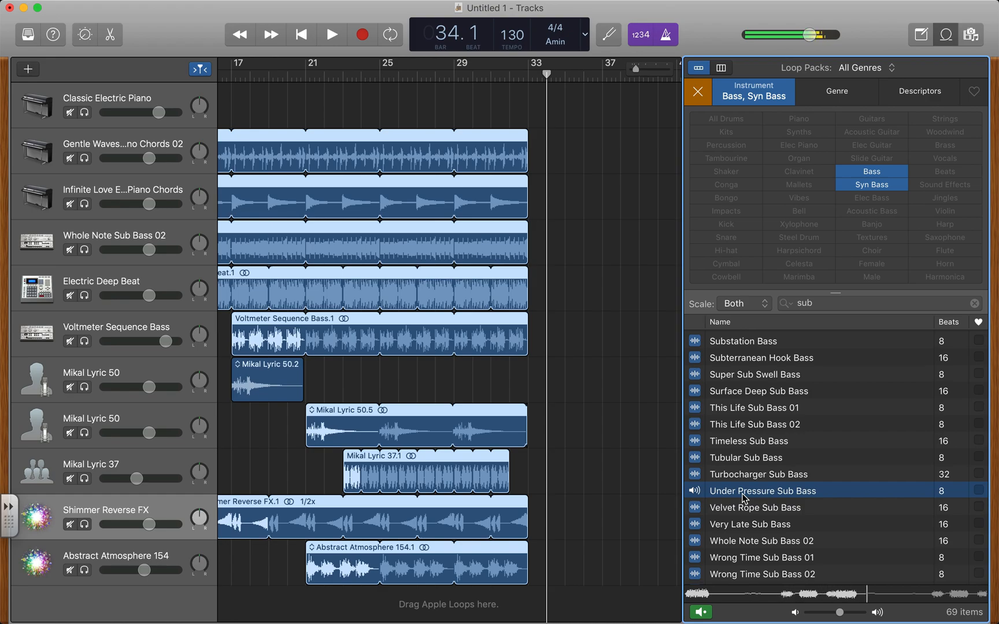
pyautogui.click(744, 509)
pyautogui.click(744, 492)
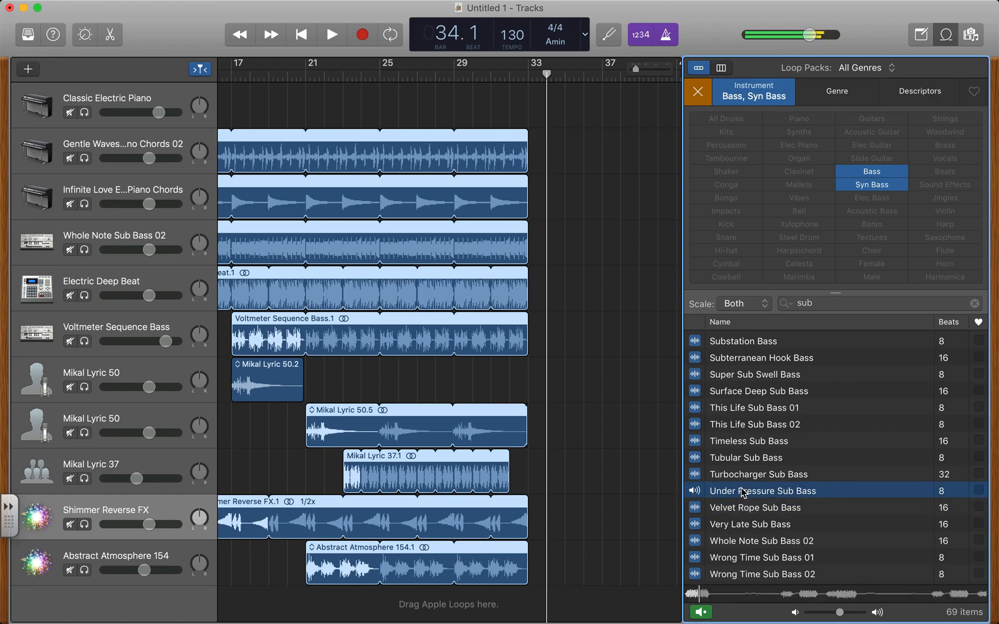
pyautogui.click(745, 526)
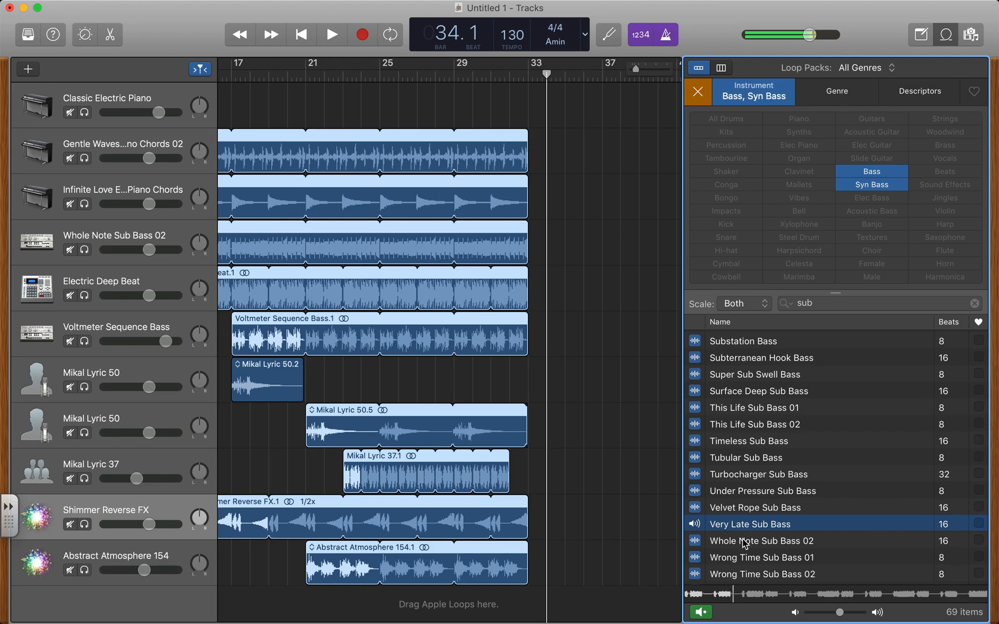
pyautogui.click(744, 542)
pyautogui.scroll(-1, 745, 545)
pyautogui.click(745, 546)
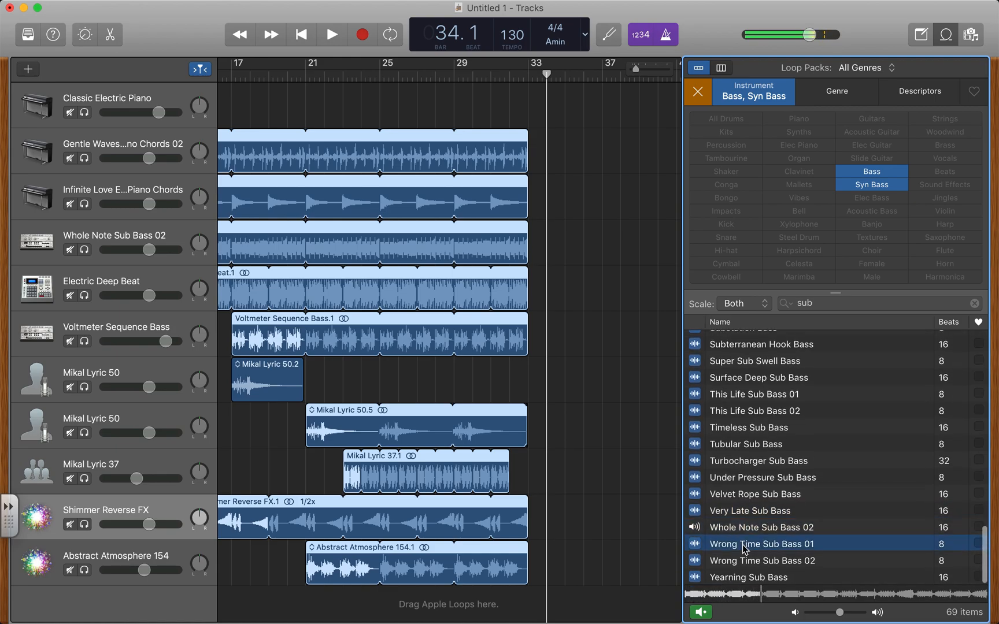
# Preview Surface Deep Sub Bass and Submerged Bass Synth Bass 02, and add the latter on a new track at bar 29.
pyautogui.click(736, 382)
pyautogui.scroll(4, 736, 386)
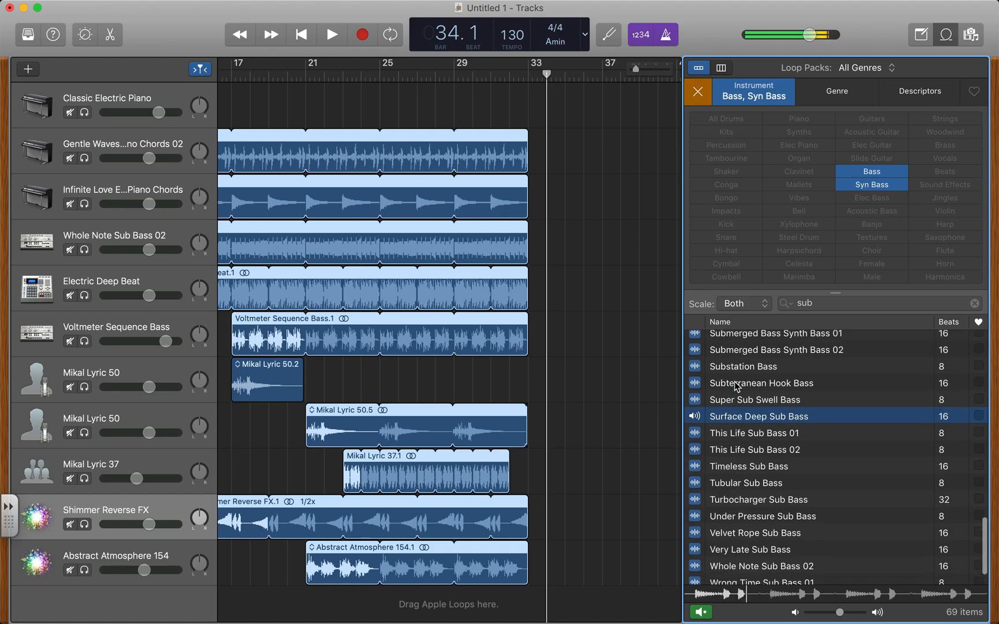
pyautogui.click(737, 384)
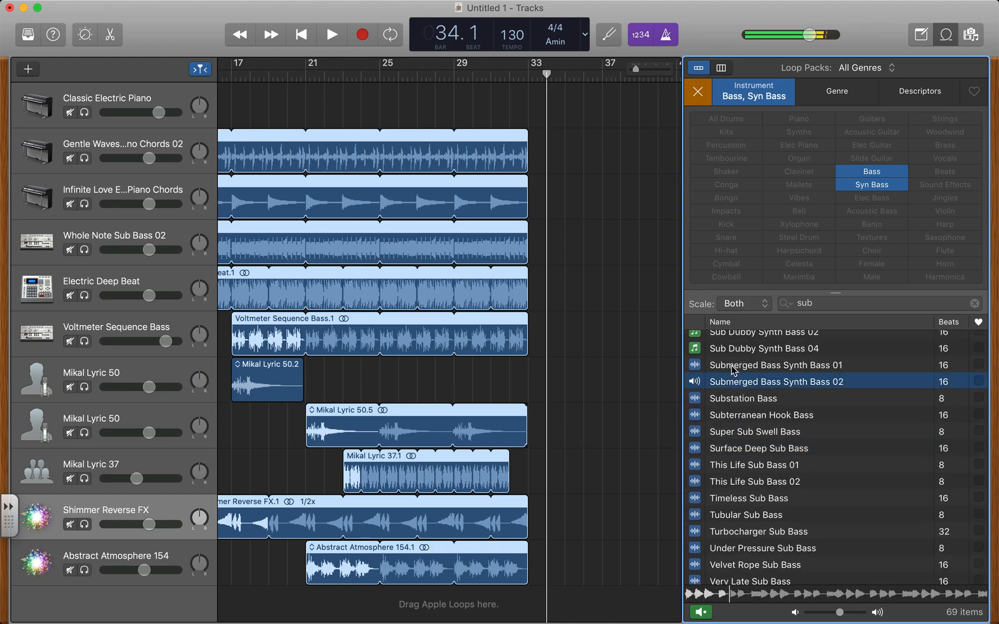
pyautogui.moveTo(718, 412); pyautogui.dragTo(455, 606)
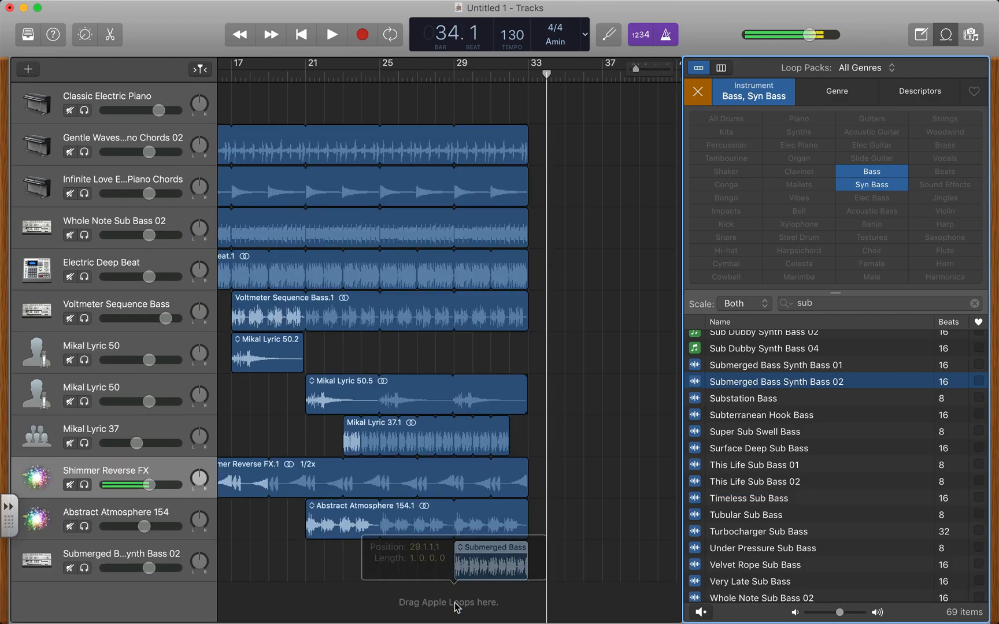
# Play the arrangement from about bar 25 and raise the volume of the Submerged Bass Synth Bass 02 track.
pyautogui.click(375, 79)
pyautogui.press('space')
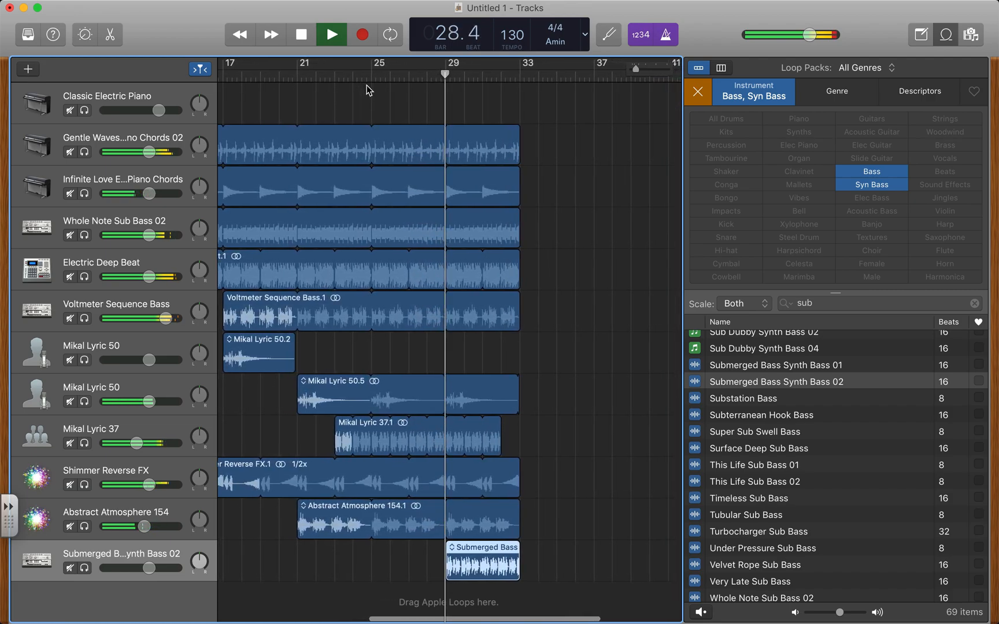
pyautogui.moveTo(149, 568); pyautogui.dragTo(196, 576)
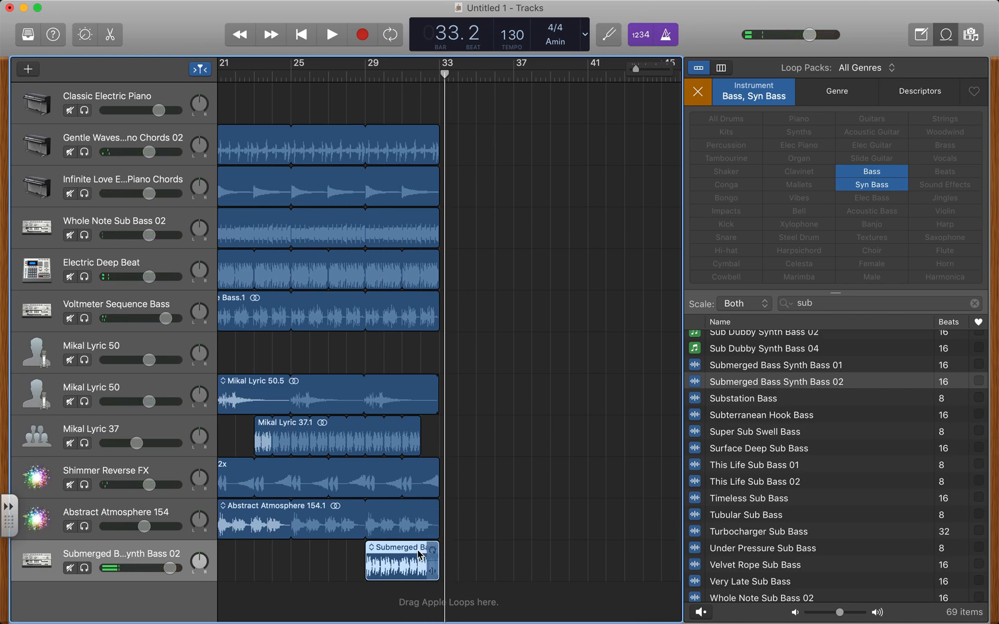
# Loop the Submerged Bass Synth Bass 02 region about half a bar past bar 33 and play the ending.
pyautogui.moveTo(449, 547); pyautogui.dragTo(453, 549)
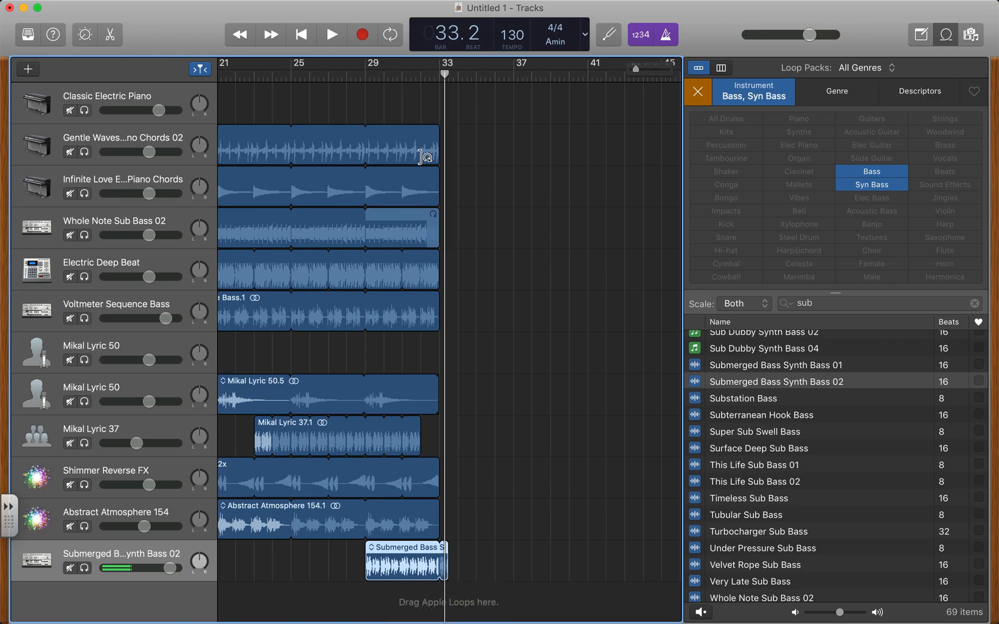
pyautogui.click(420, 77)
pyautogui.press('space')
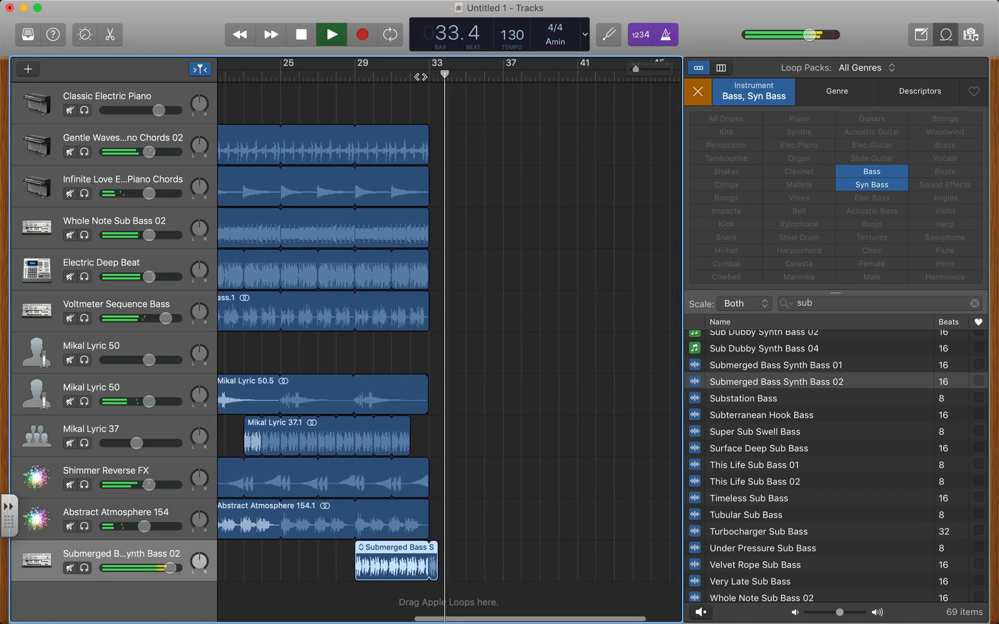
pyautogui.press('space')
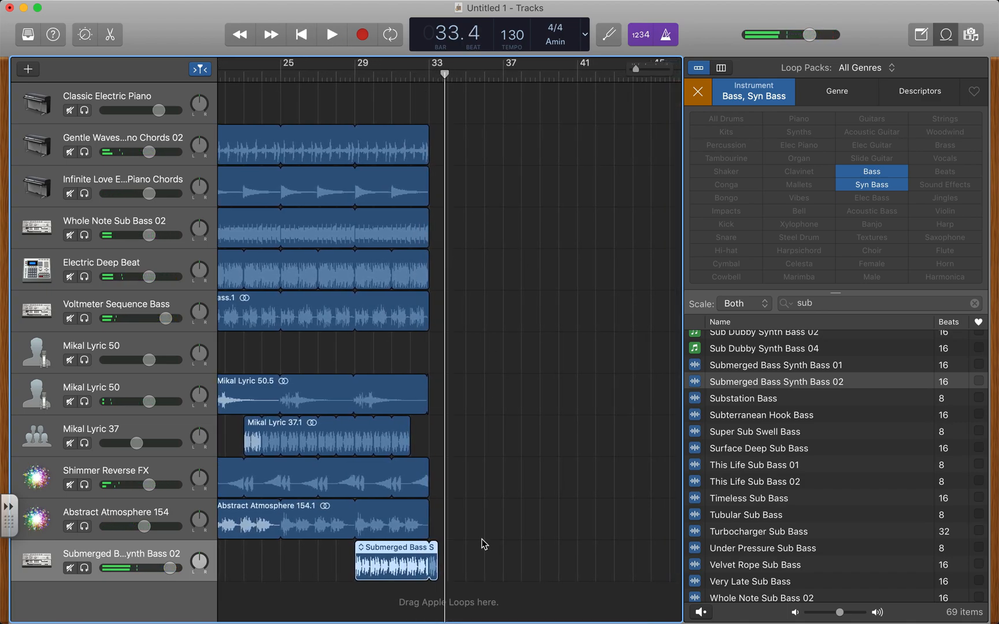
# Trim the looped end of the Submerged Bass Synth Bass 02 region slightly, to about bar 33, beat 2.
pyautogui.click(484, 545)
pyautogui.press('super+Right')
pyautogui.press('super+Right')
pyautogui.press('super+Right')
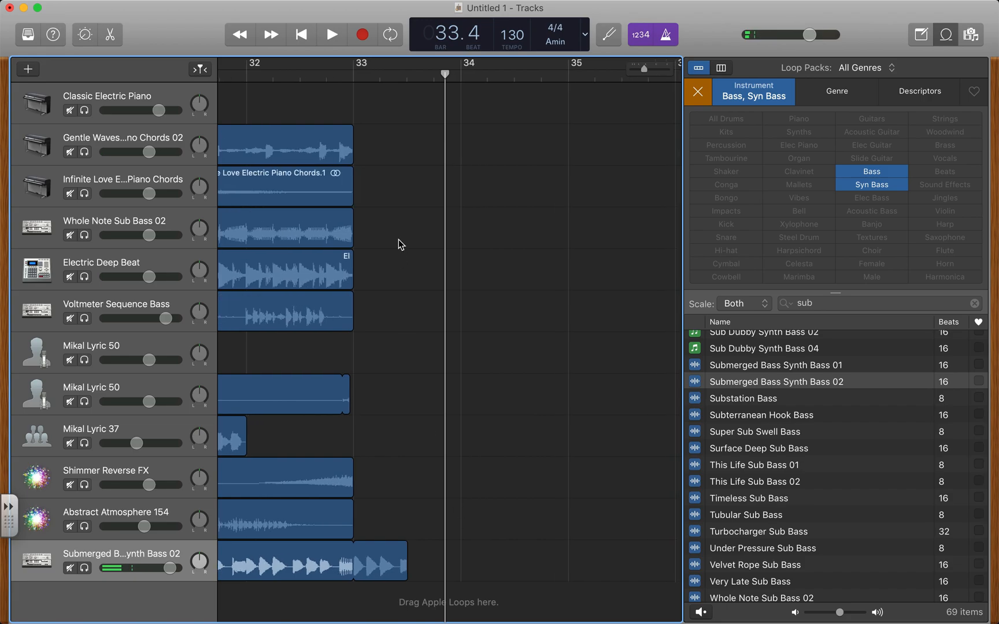
pyautogui.moveTo(406, 546); pyautogui.dragTo(400, 546)
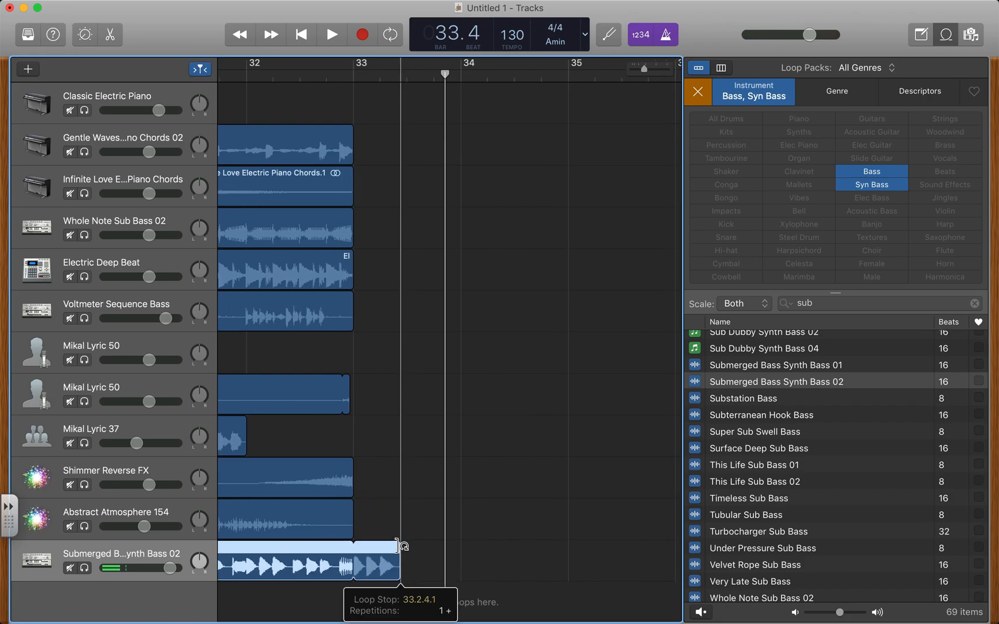
pyautogui.moveTo(397, 546); pyautogui.dragTo(396, 546)
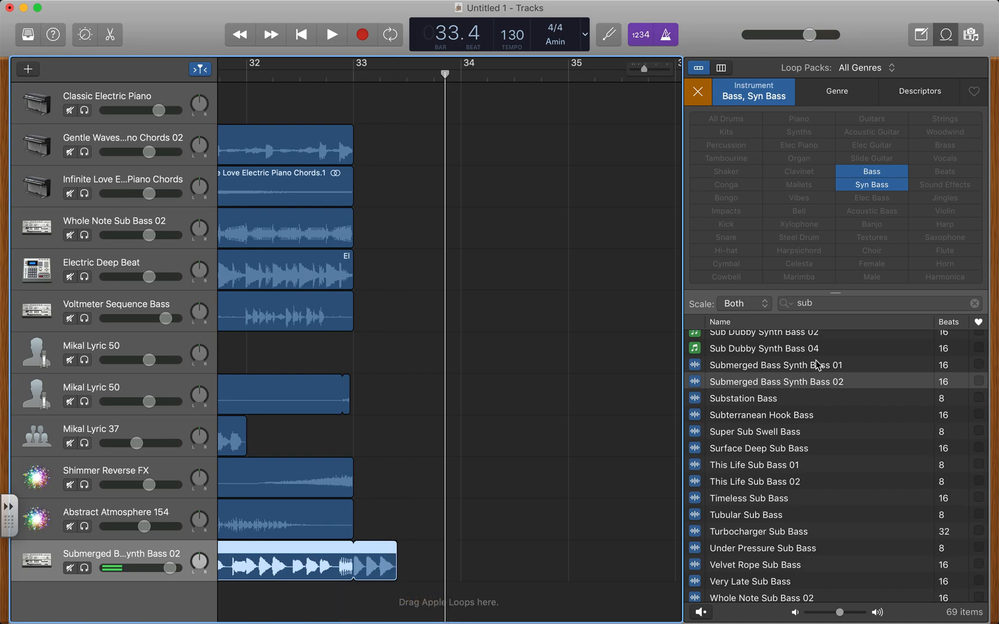
# Clear the previous loop search and the bass instrument filters, and search all loops for "boom".
pyautogui.click(974, 304)
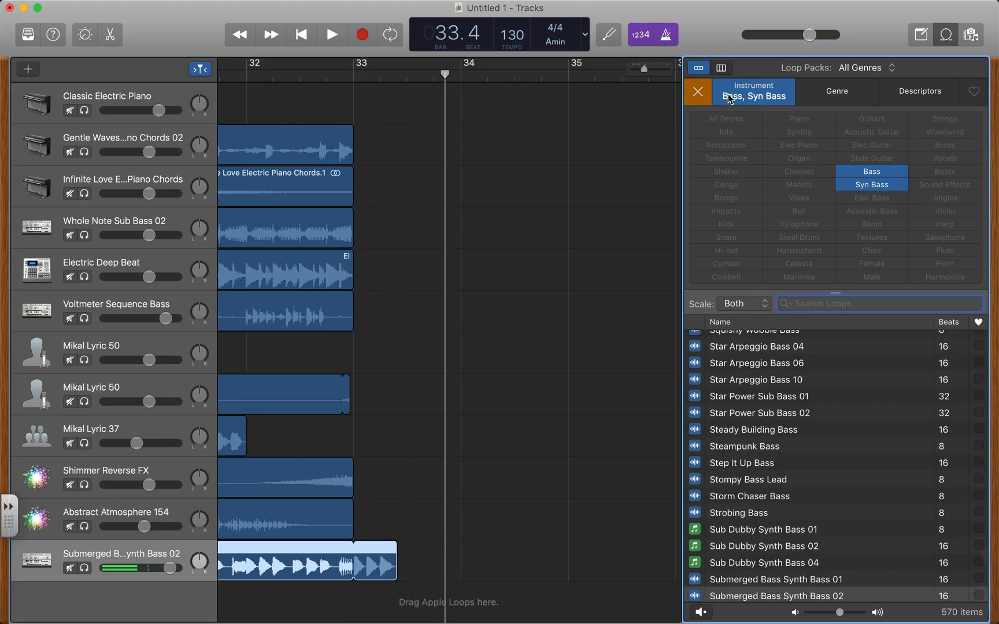
pyautogui.click(698, 93)
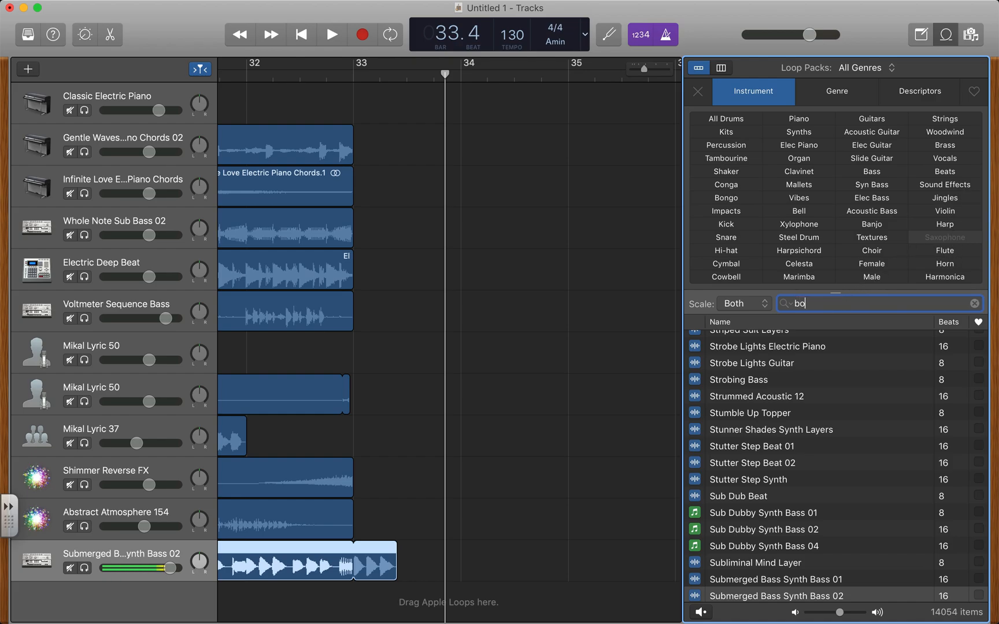
pyautogui.press('Return')
# Preview Subsonic Boom FX 01 to 03 and Slamming Metal Lid, raising the loop preview volume to maximum.
pyautogui.click(765, 412)
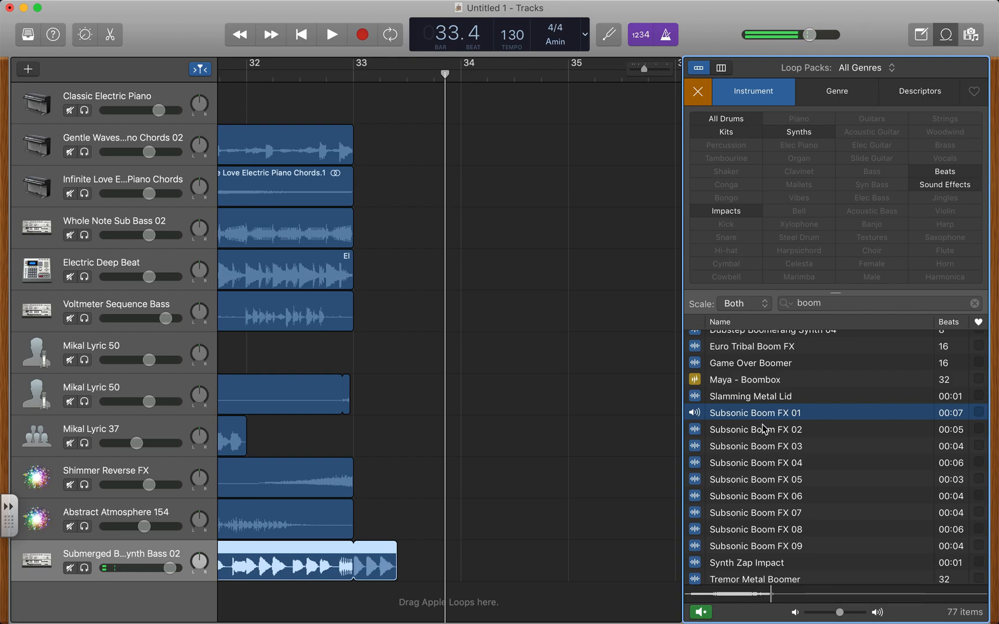
pyautogui.click(765, 429)
pyautogui.click(758, 448)
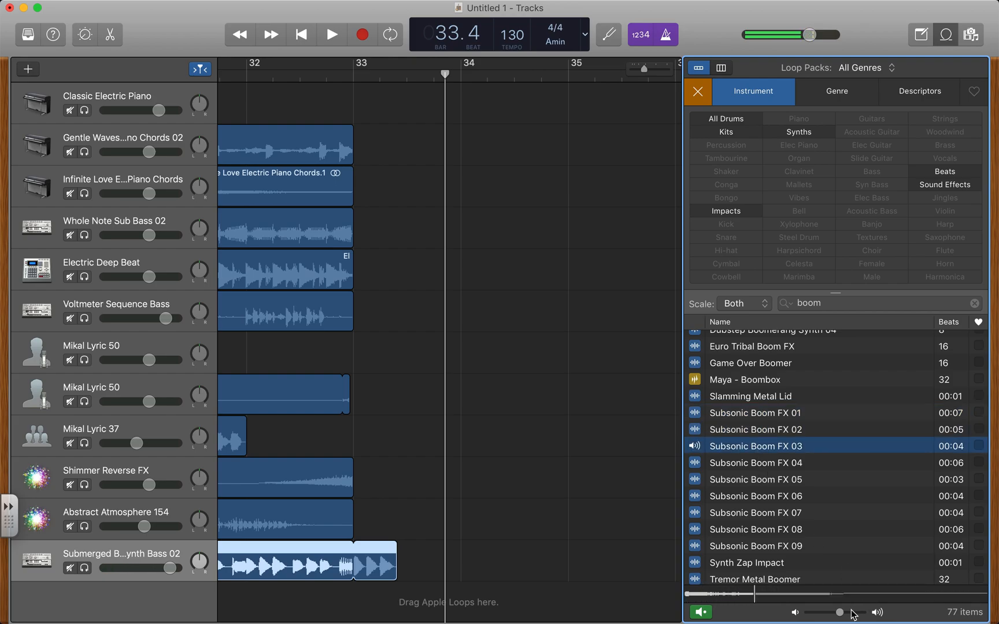
pyautogui.click(711, 398)
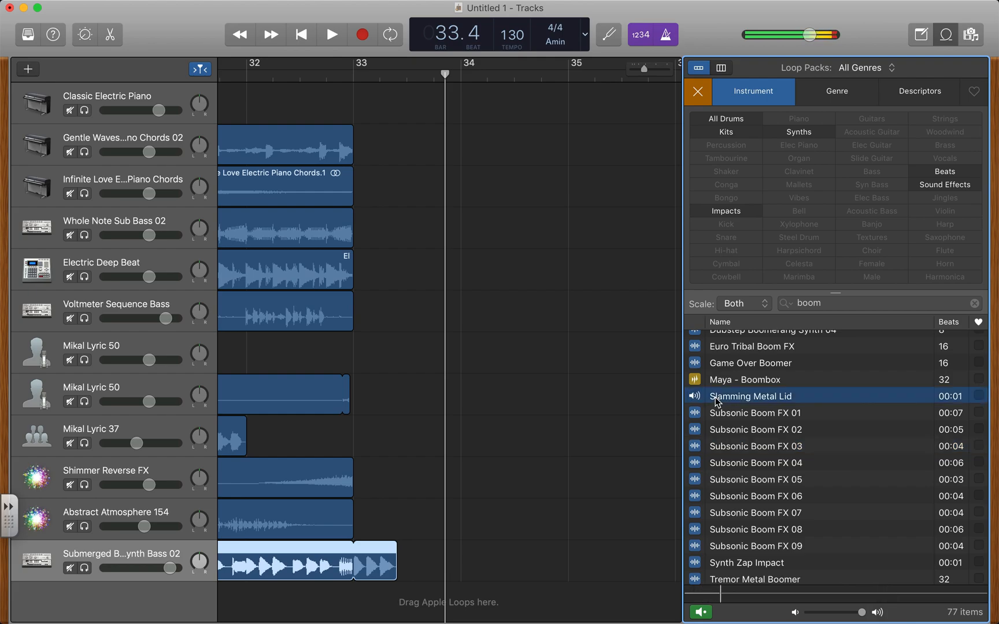
pyautogui.click(722, 415)
pyautogui.click(724, 434)
pyautogui.click(725, 447)
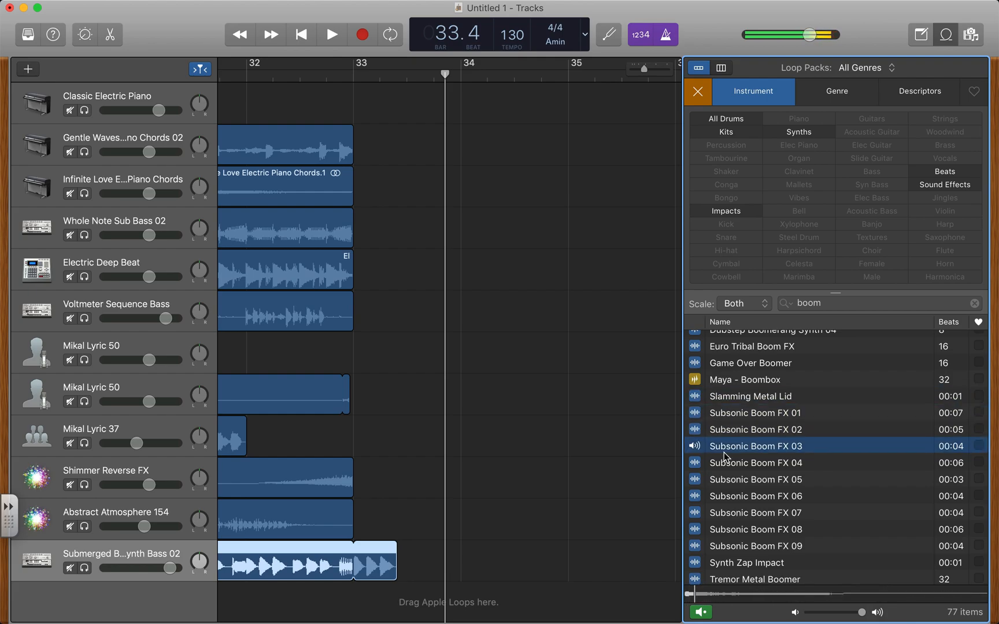
# Preview the loops Subsonic Boom FX 04 to 09 and Synth Zap Impact.
pyautogui.click(726, 465)
pyautogui.press('Down')
pyautogui.press('Down')
pyautogui.press('Down')
pyautogui.press('Down')
pyautogui.press('Down')
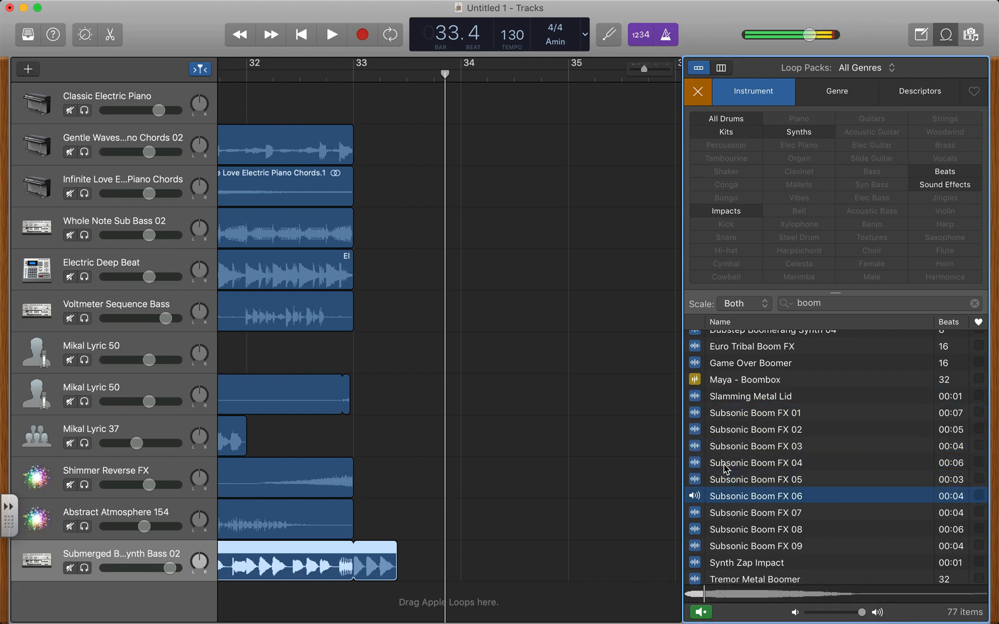
pyautogui.press('Down')
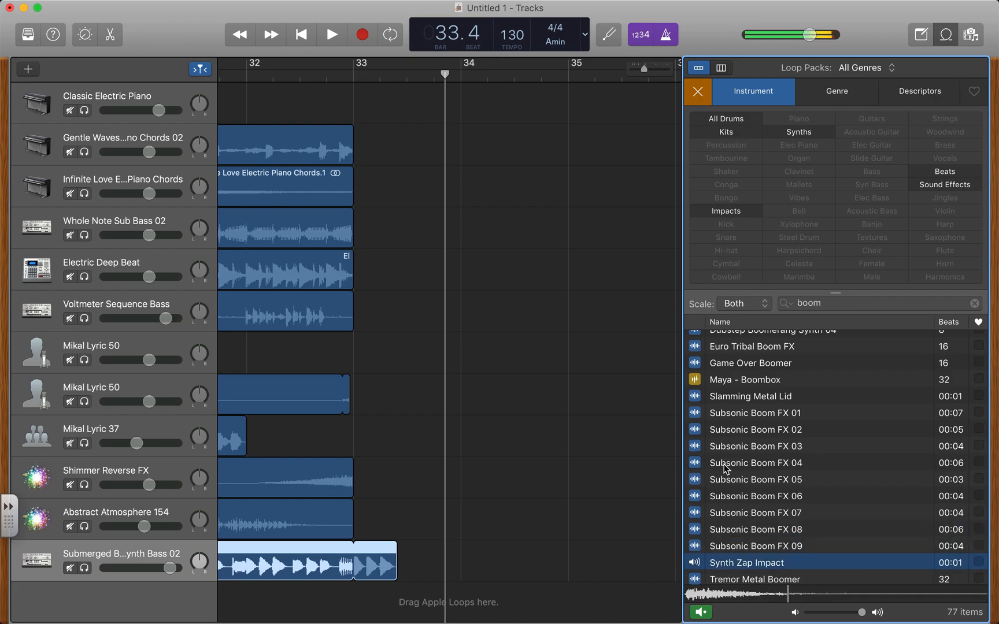
# Add Synth Zap Impact on a new track at about bar 32, beat 4, and play the song's ending.
pyautogui.click(696, 563)
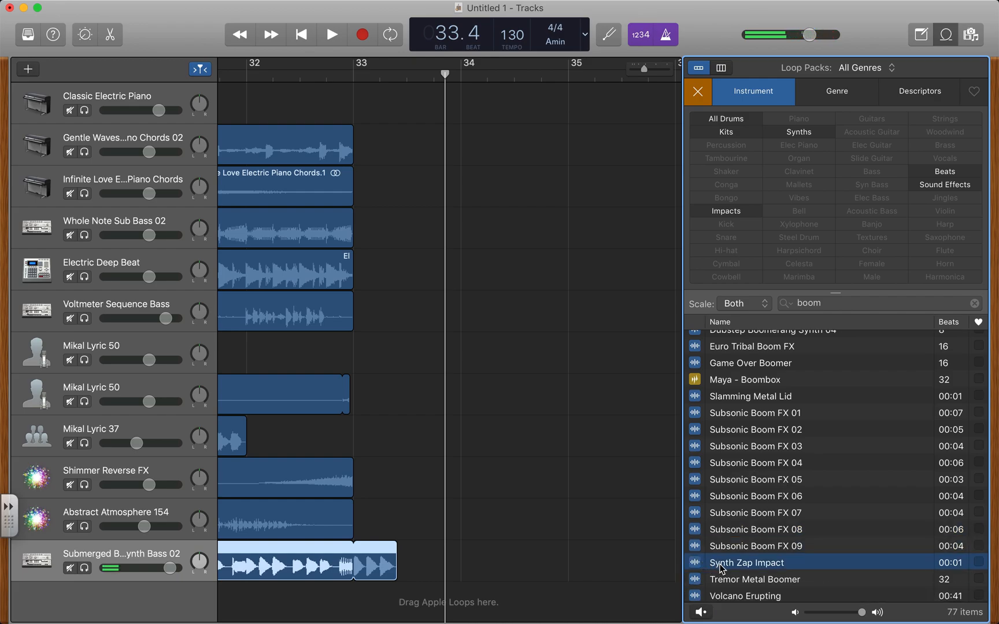
pyautogui.moveTo(721, 569); pyautogui.dragTo(338, 598)
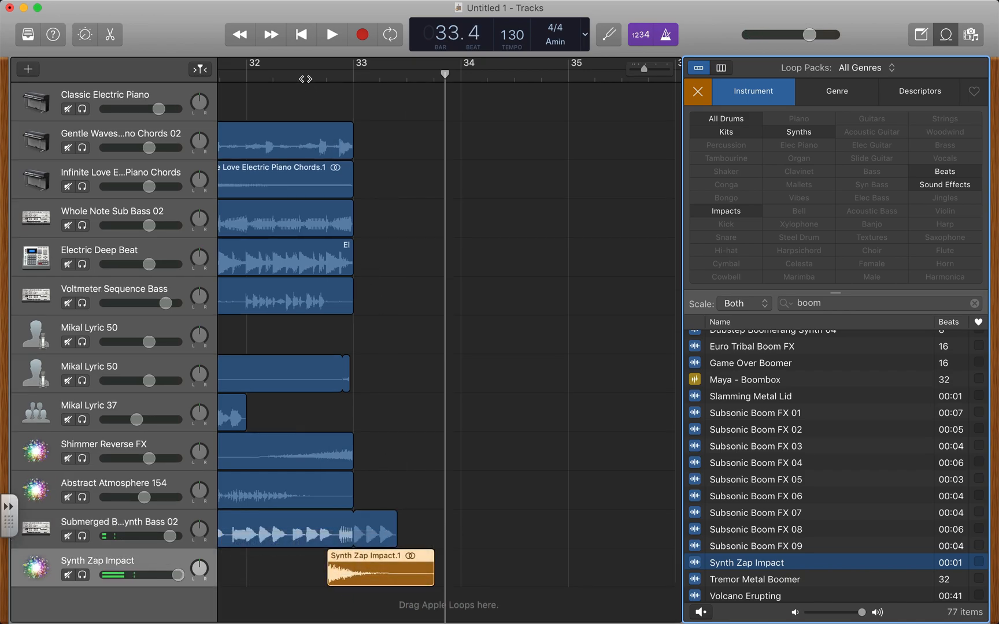
pyautogui.press('space')
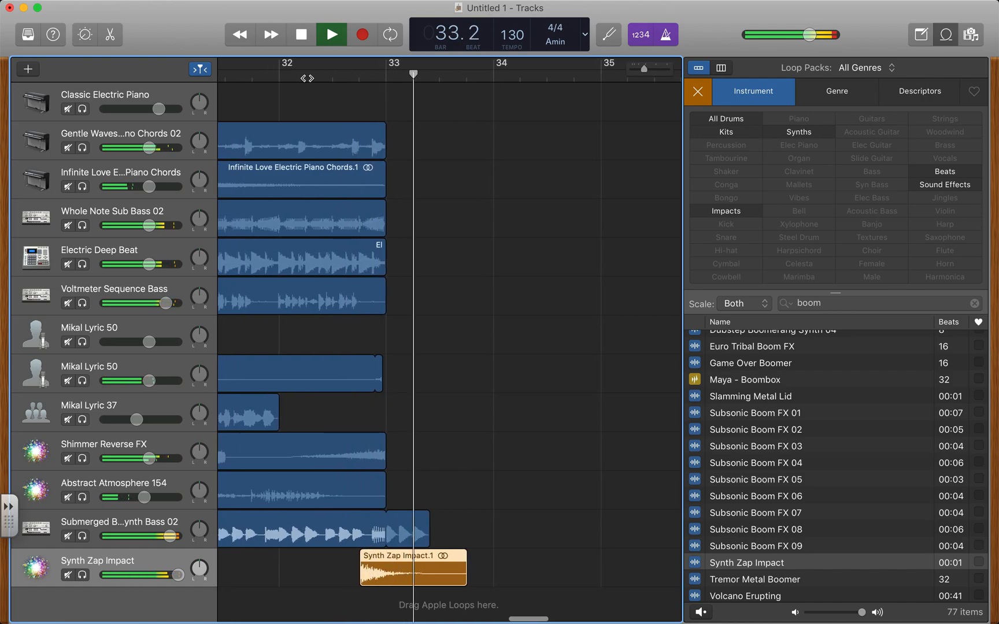
pyautogui.press('space')
# Move the Synth Zap Impact region to start at bar 33 and play the ending.
pyautogui.moveTo(385, 564); pyautogui.dragTo(411, 564)
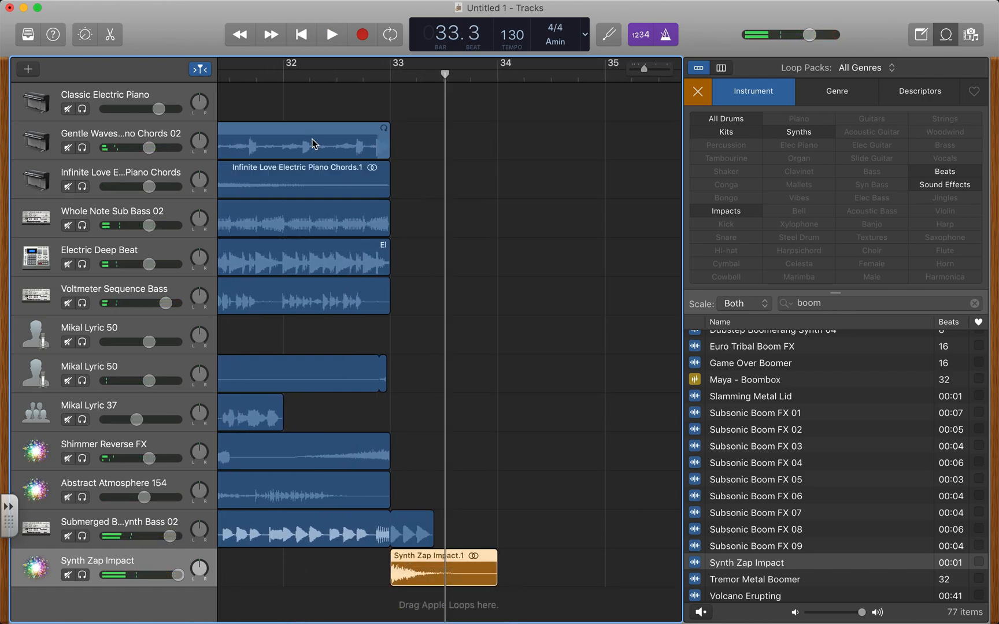
pyautogui.click(296, 81)
pyautogui.press('space')
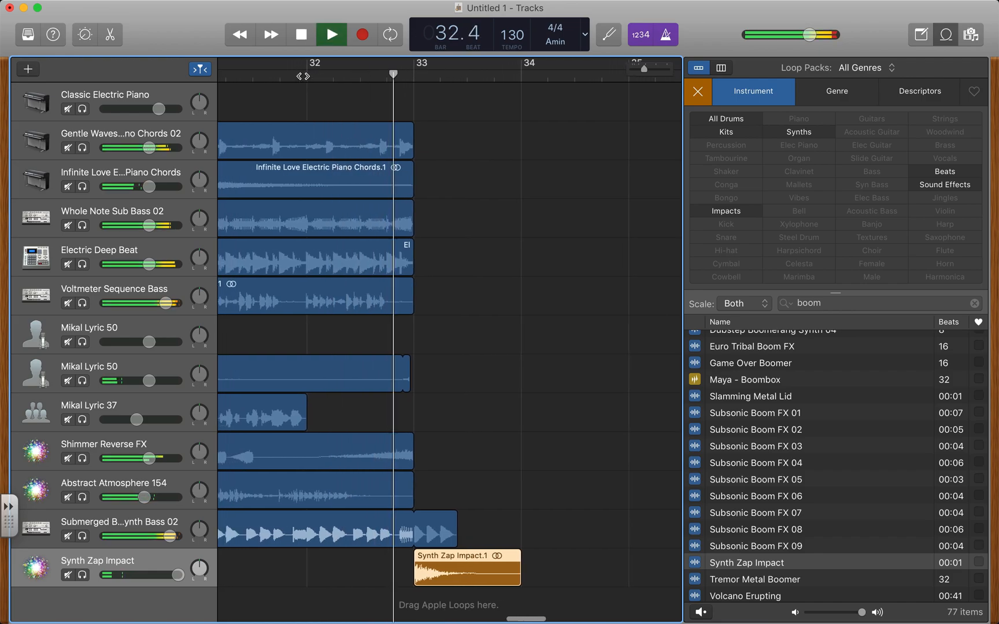
pyautogui.press('space')
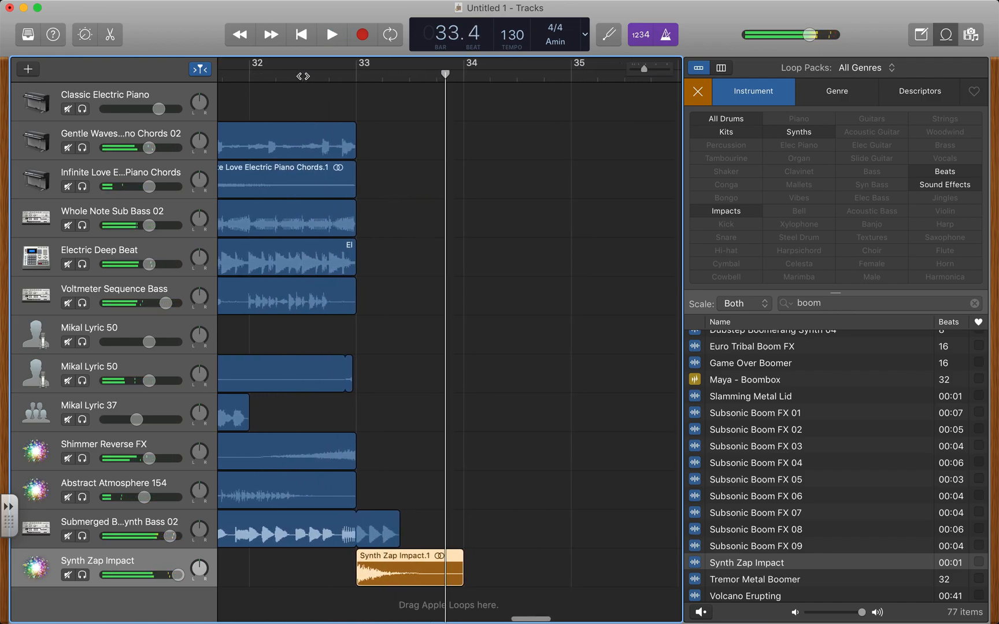
# Return the playhead to the song's start, narrow the track headers and hide the loop browser to show the whole arrangement.
pyautogui.press('super+Left')
pyautogui.press('super+Left')
pyautogui.press('super+Left')
pyautogui.press('super+Left')
pyautogui.press('super+Left')
pyautogui.press('super+Left')
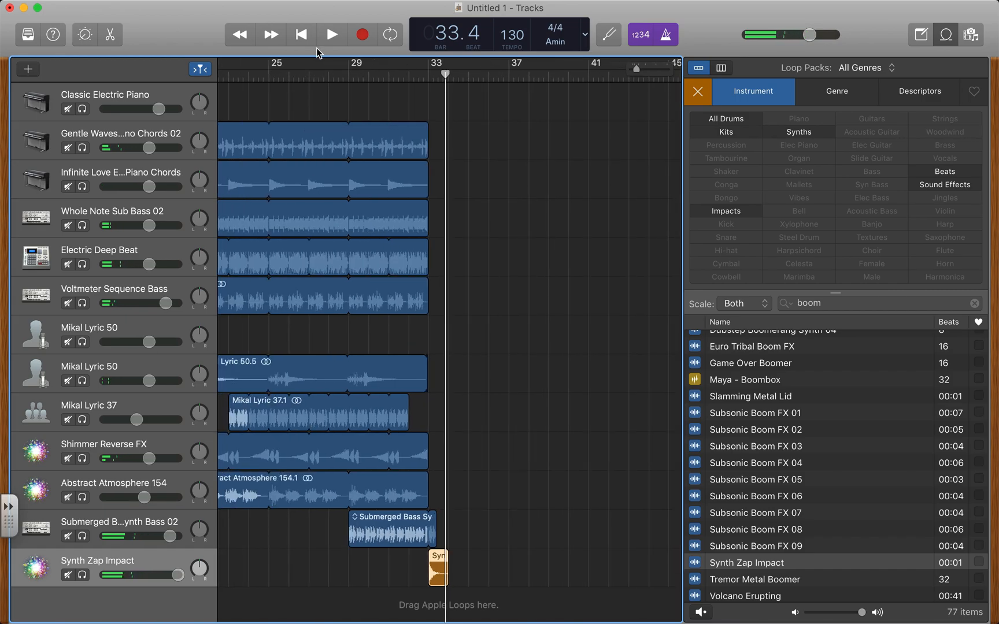
pyautogui.click(301, 34)
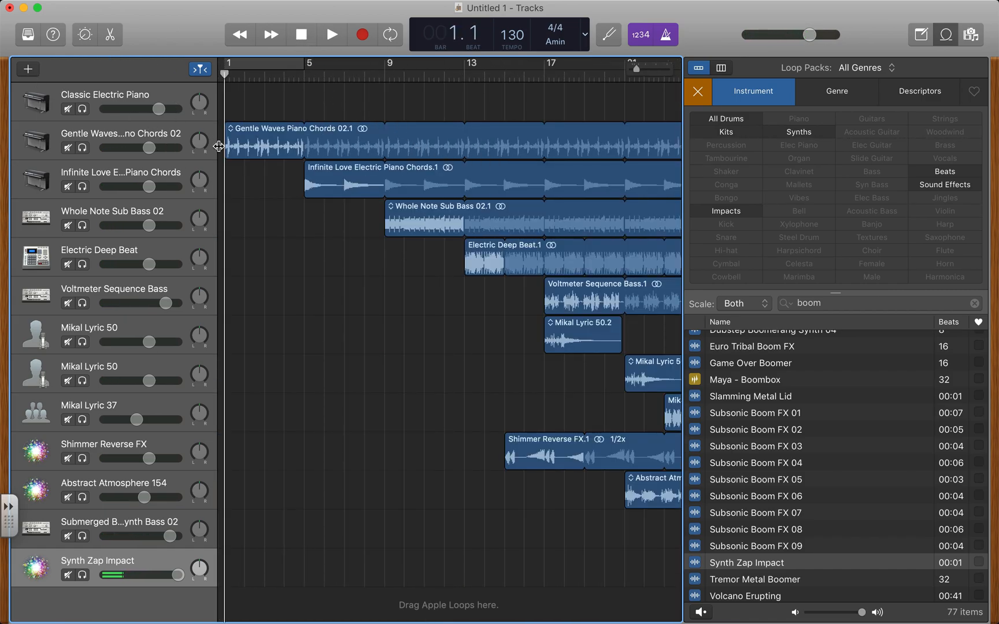
pyautogui.moveTo(218, 147); pyautogui.dragTo(70, 136)
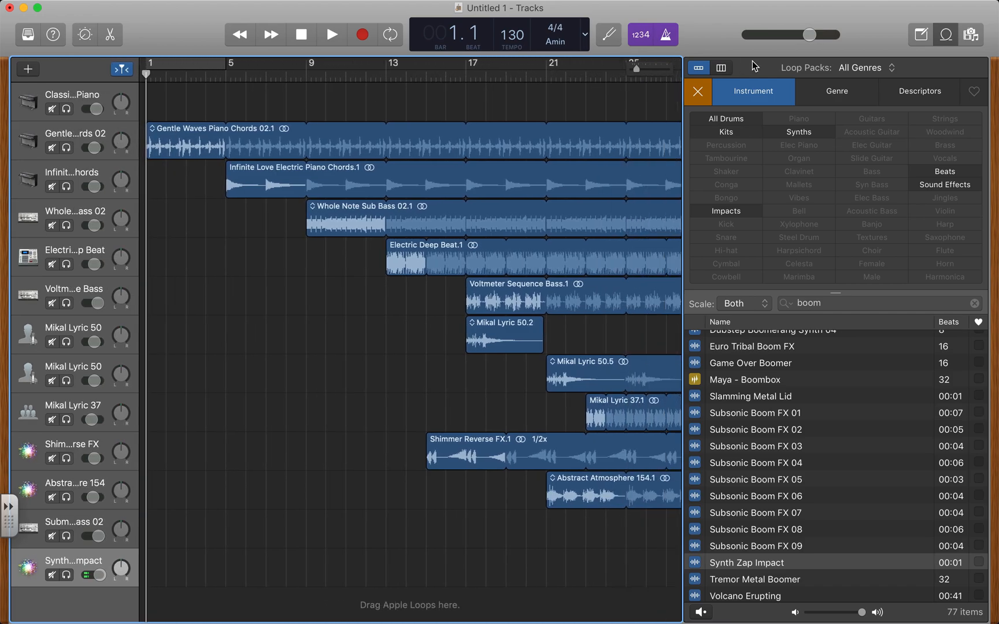
pyautogui.click(942, 39)
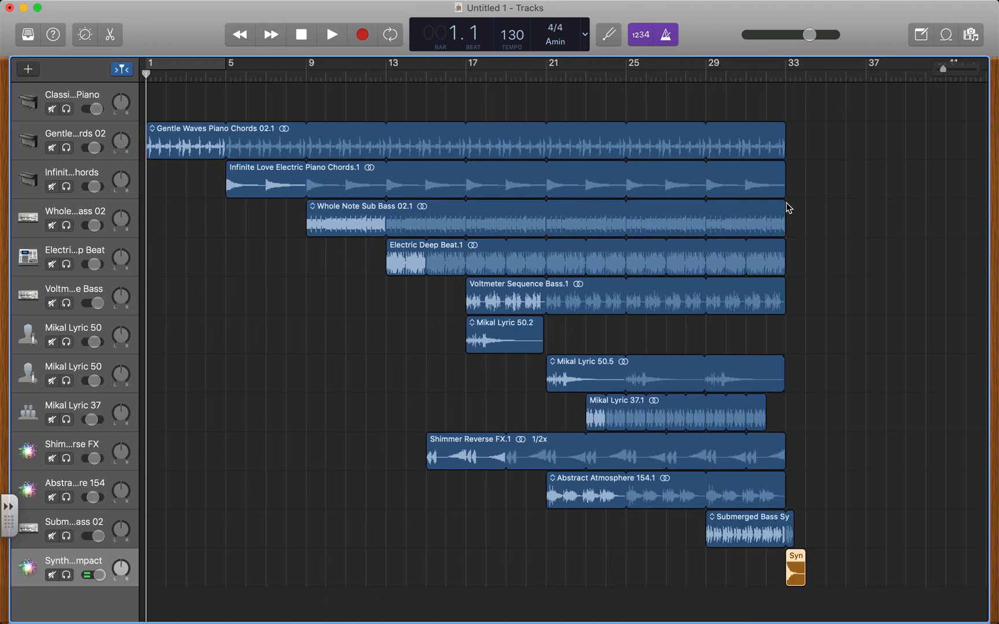
# Turn off the metronome and the count-in, and play the whole song from the beginning.
pyautogui.press('space')
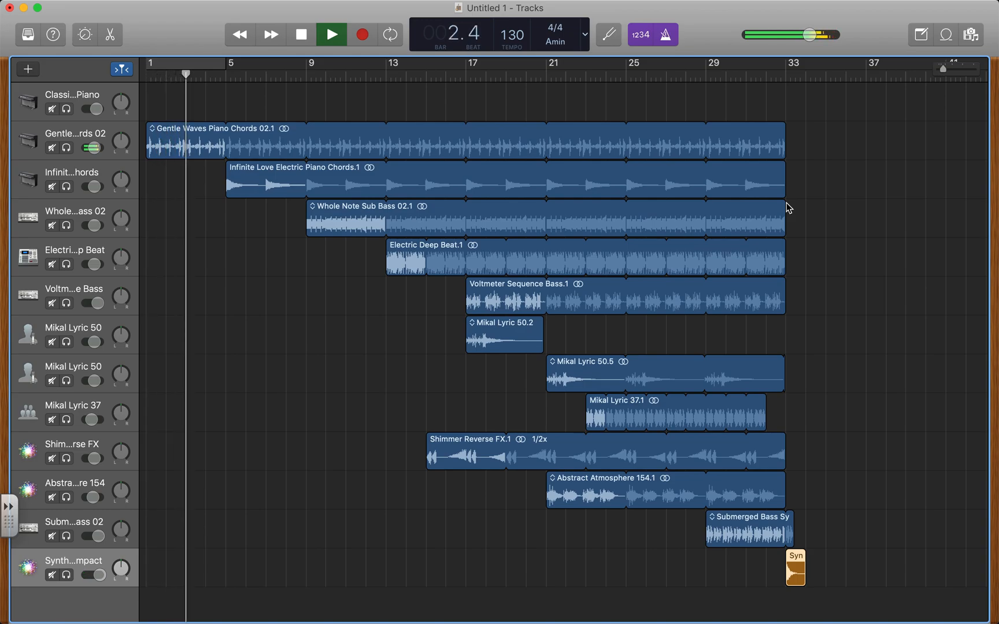
pyautogui.press('space')
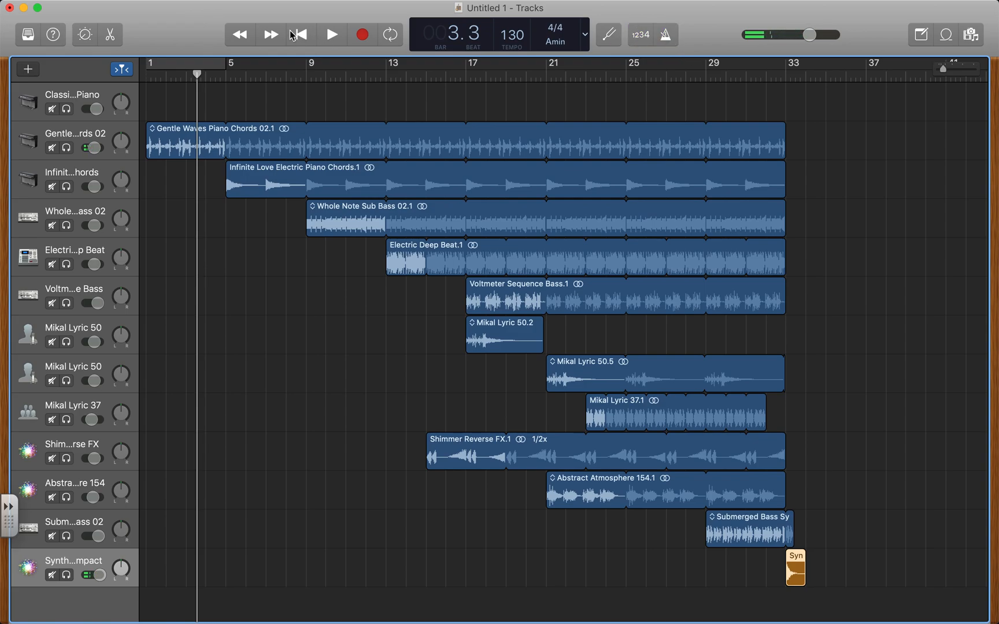
pyautogui.click(300, 37)
pyautogui.click(333, 37)
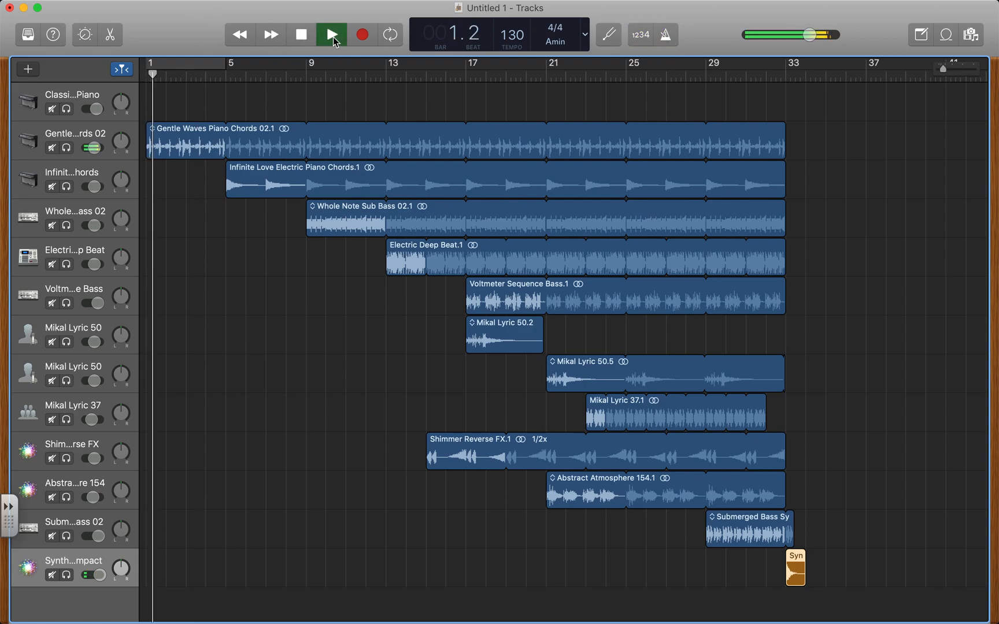